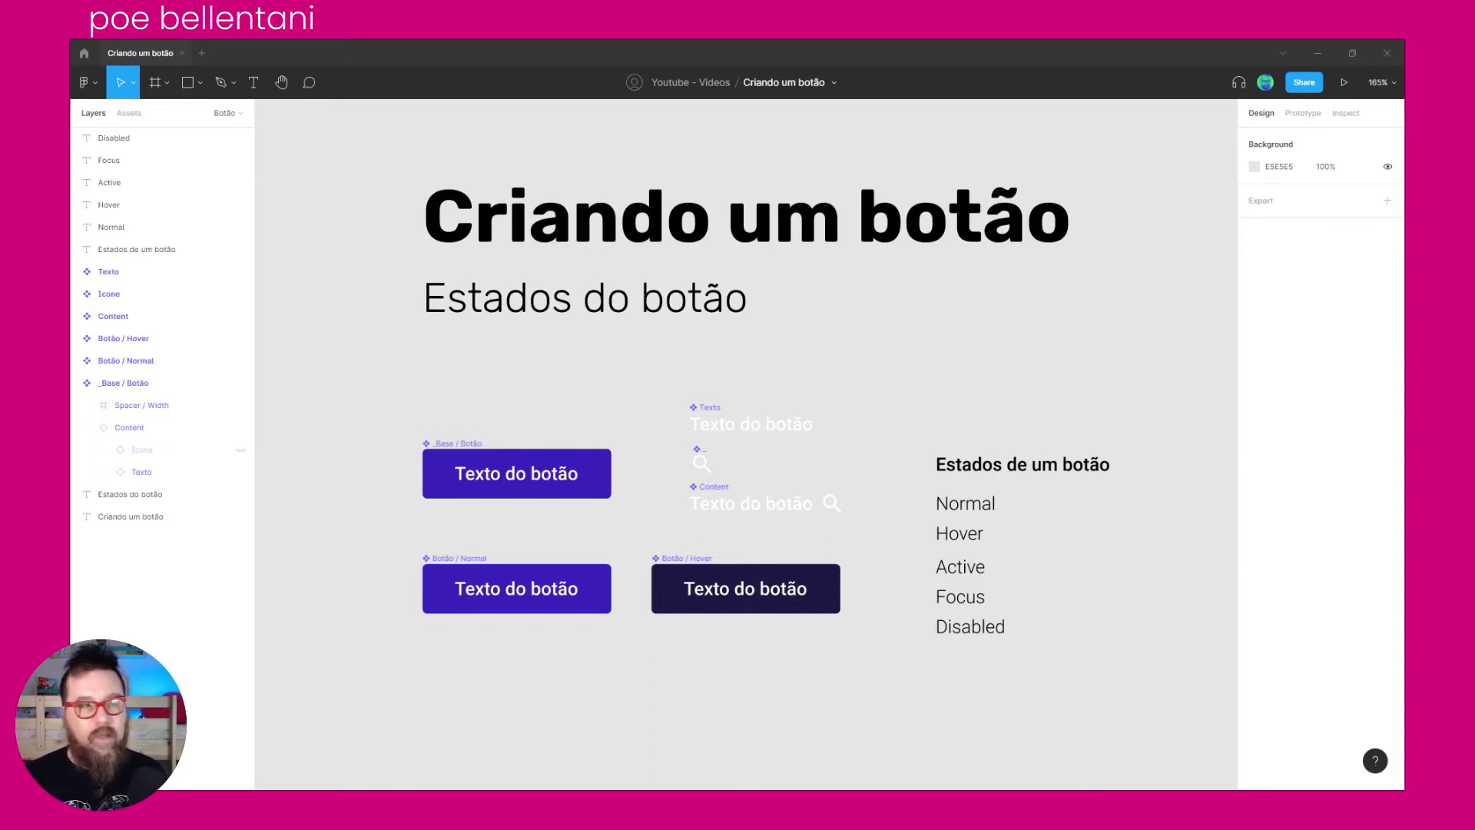
Step: Centre the view on the button board and select the _Base / Botão component
{"action": "left_click_drag", "start_coordinate": [1030, 492], "coordinate": [871, 425]}
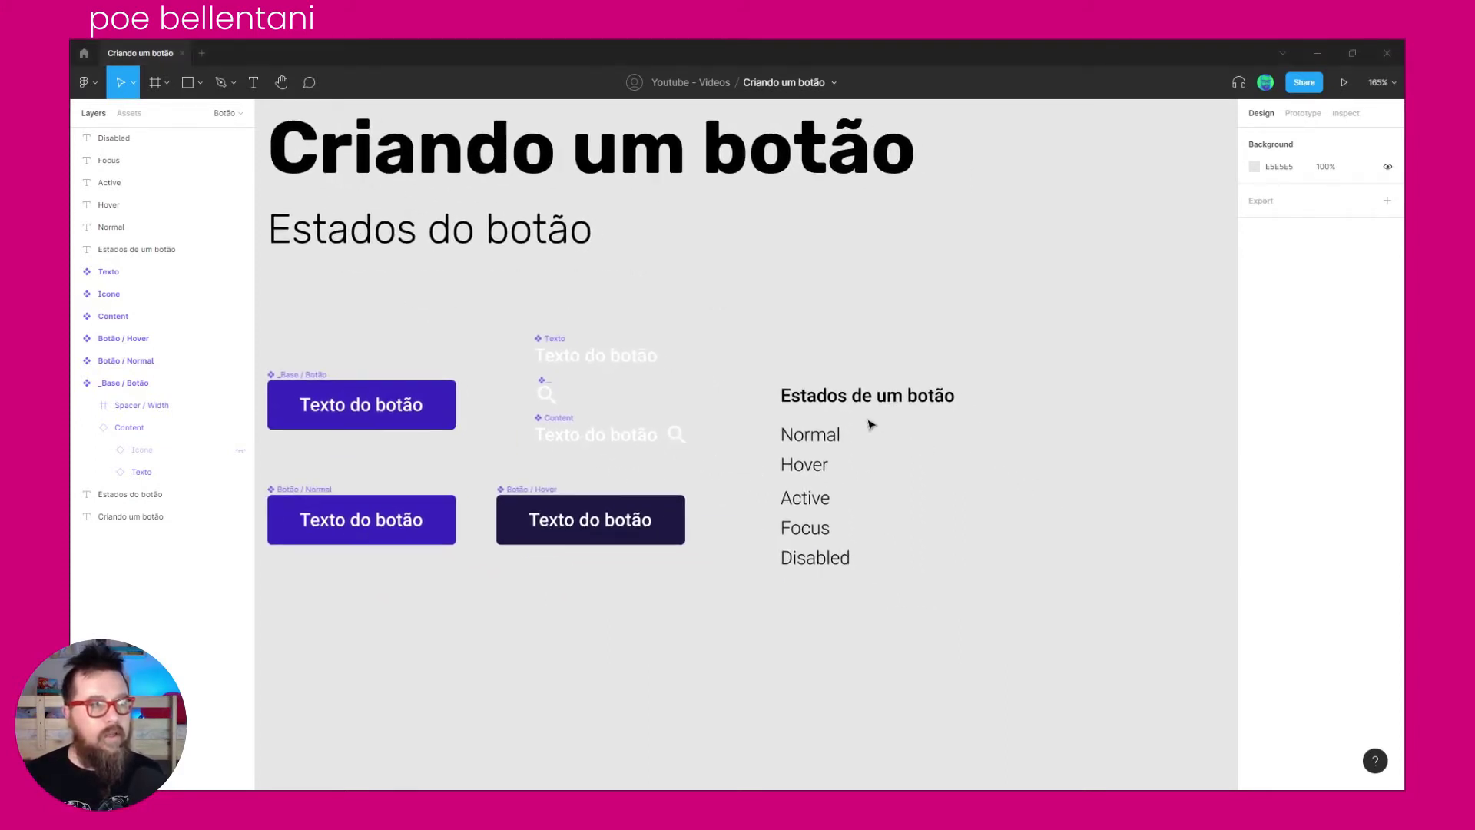
{"action": "scroll", "coordinate": [871, 425], "scroll_direction": "up", "scroll_amount": 2}
{"action": "scroll", "coordinate": [862, 427], "scroll_direction": "up", "scroll_amount": 1}
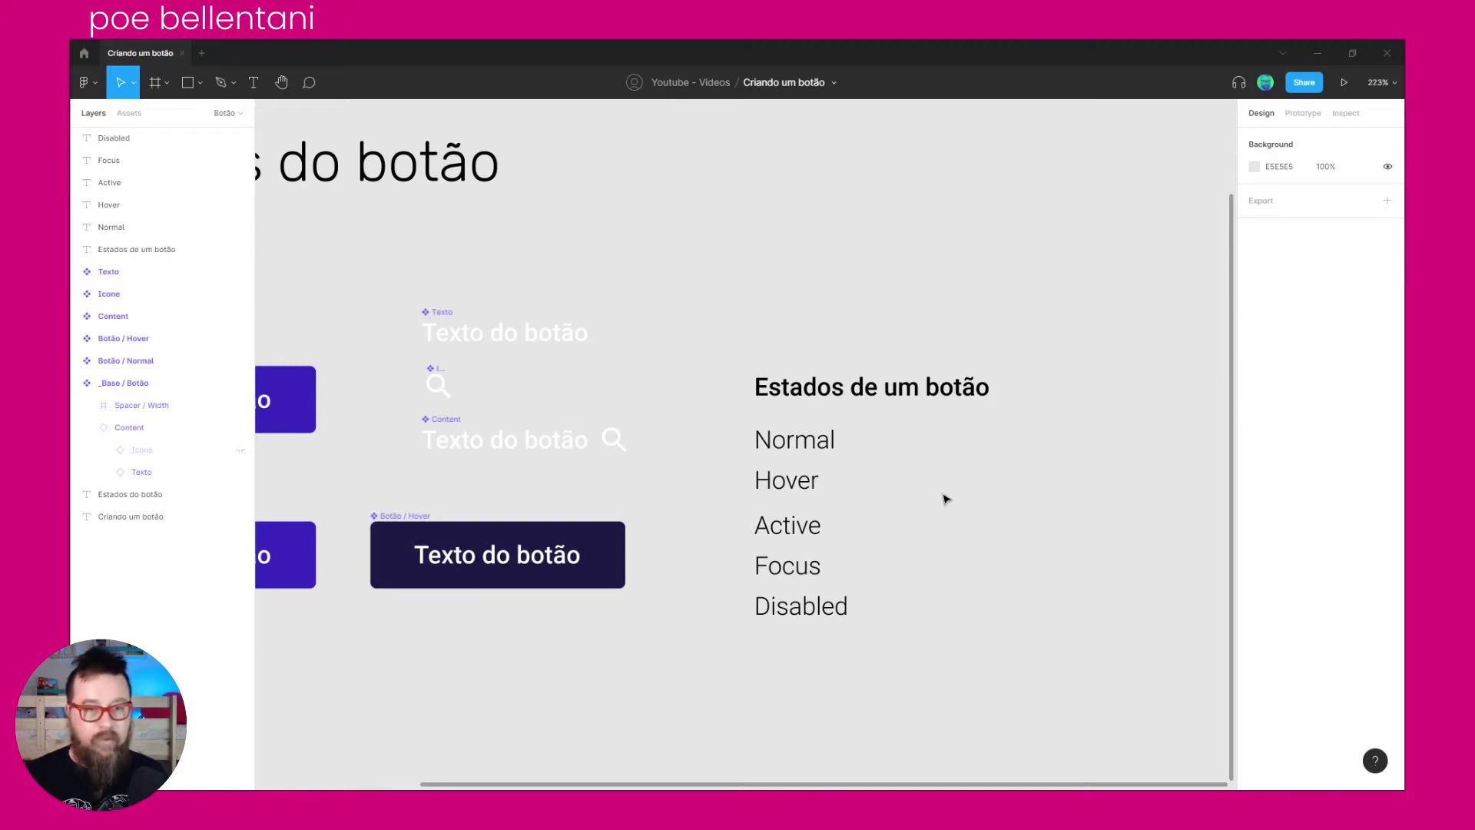
{"action": "scroll", "coordinate": [949, 500], "scroll_direction": "down", "scroll_amount": 2}
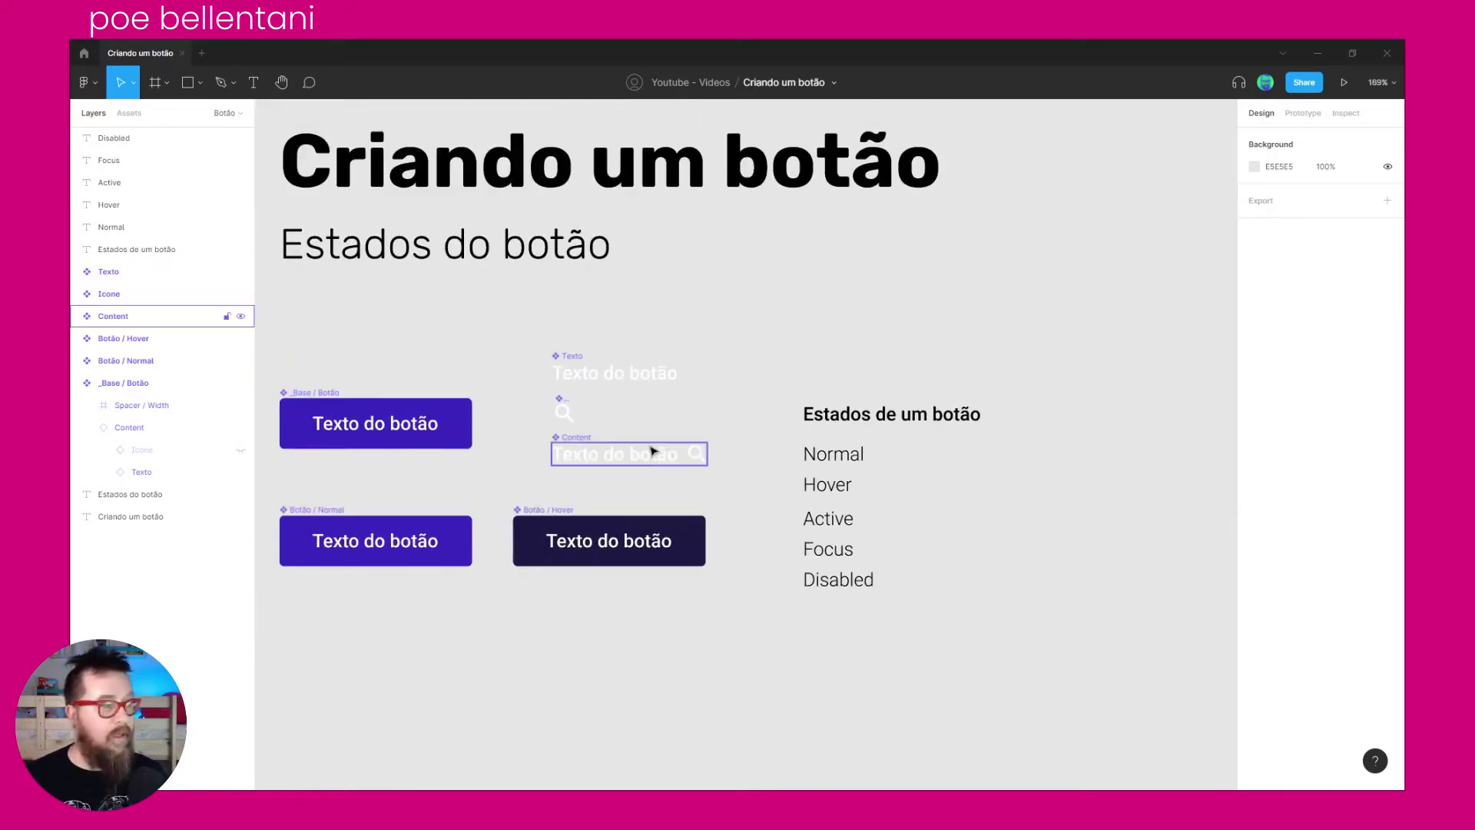
{"action": "left_click_drag", "start_coordinate": [653, 451], "coordinate": [751, 455]}
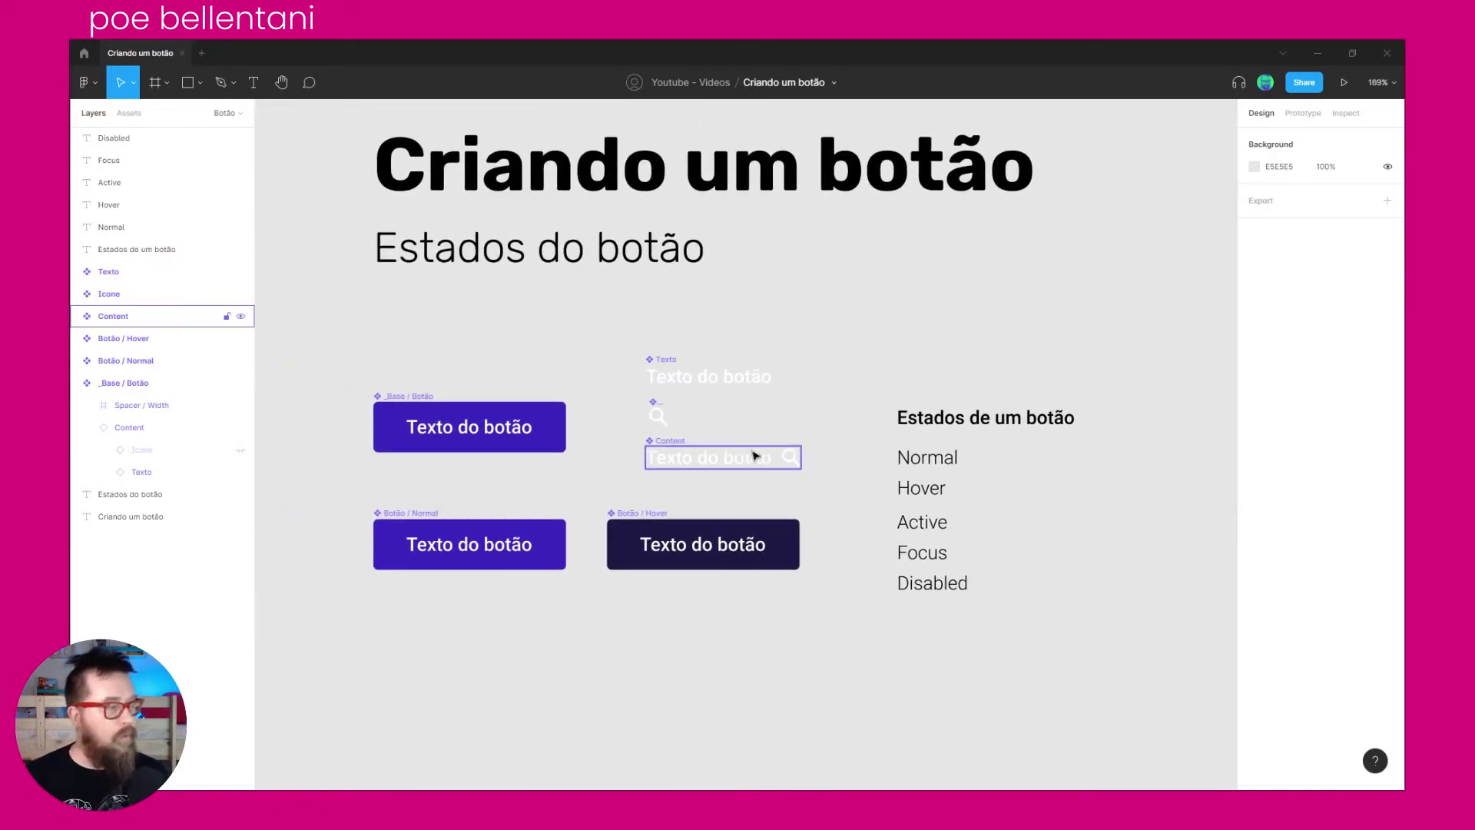
{"action": "left_click", "coordinate": [387, 399]}
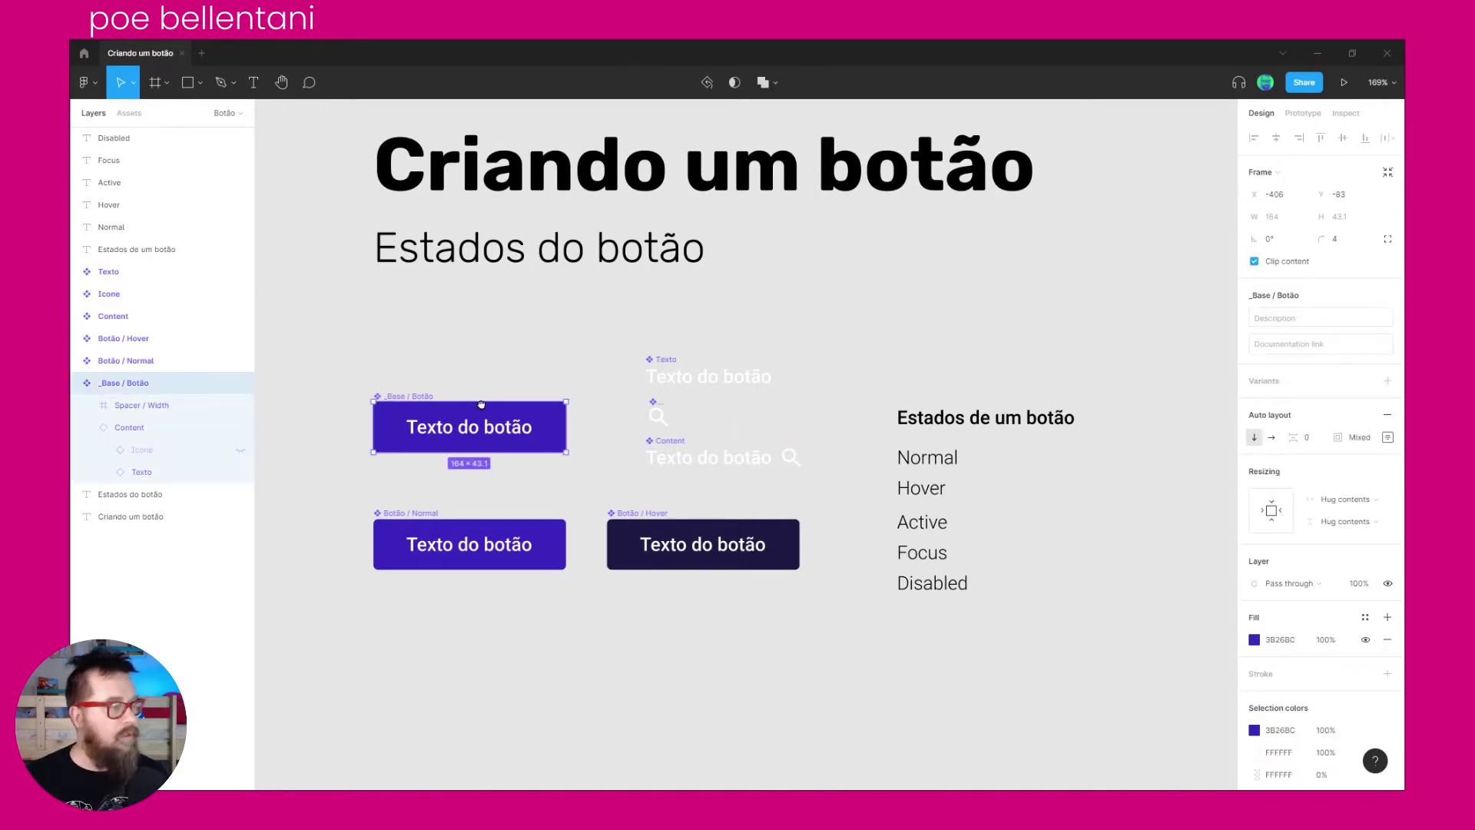
Step: Rename the base component from _Base / Botão to _Base / Button
{"action": "scroll", "coordinate": [461, 399], "scroll_direction": "left", "scroll_amount": 2}
{"action": "scroll", "coordinate": [496, 398], "scroll_direction": "down", "scroll_amount": 1}
{"action": "scroll", "coordinate": [497, 397], "scroll_direction": "up", "scroll_amount": 3}
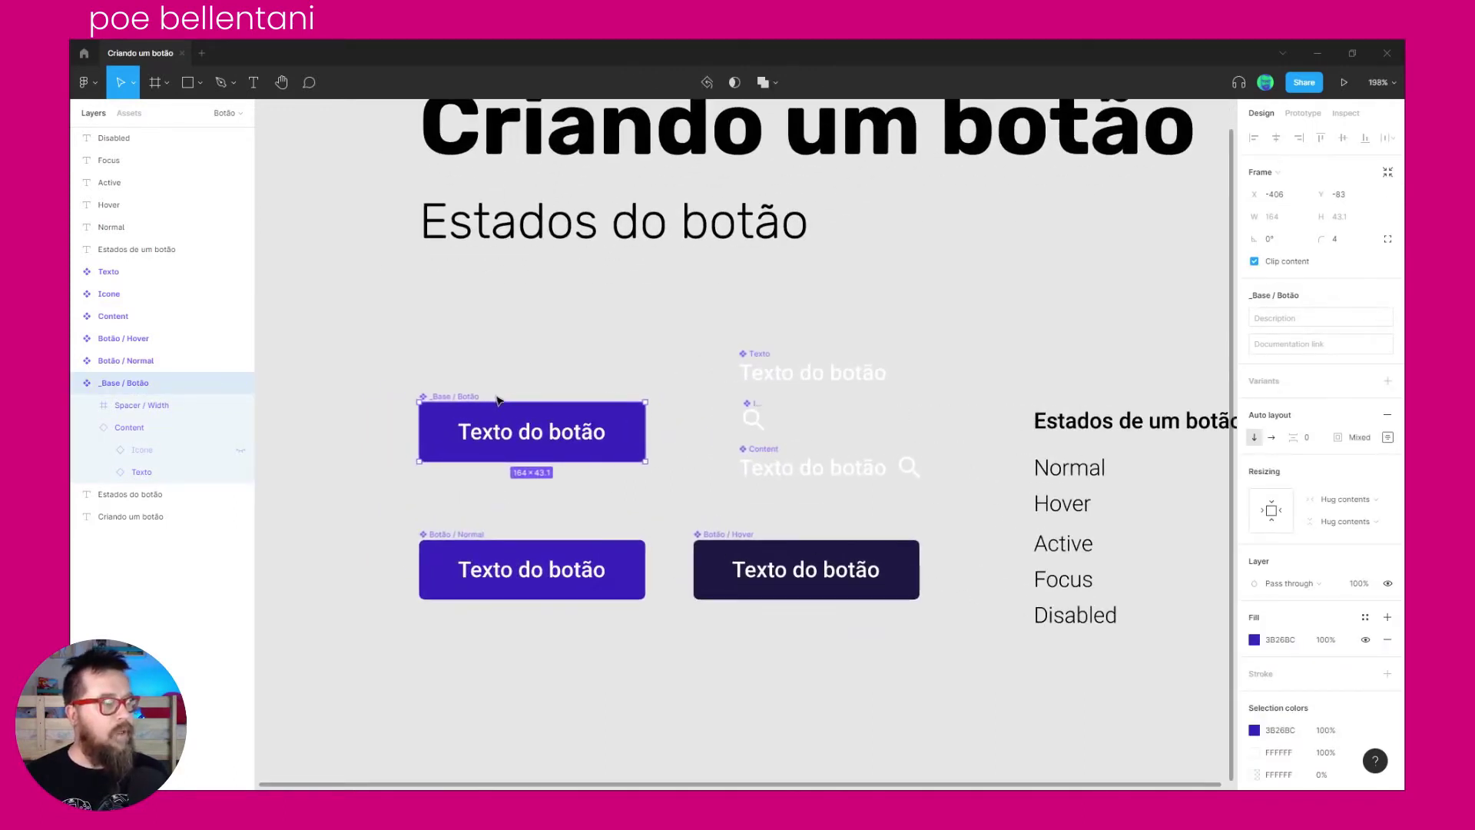
{"action": "key", "text": "BackSpace"}
{"action": "key", "text": "BackSpace"}
{"action": "key", "text": "BackSpace"}
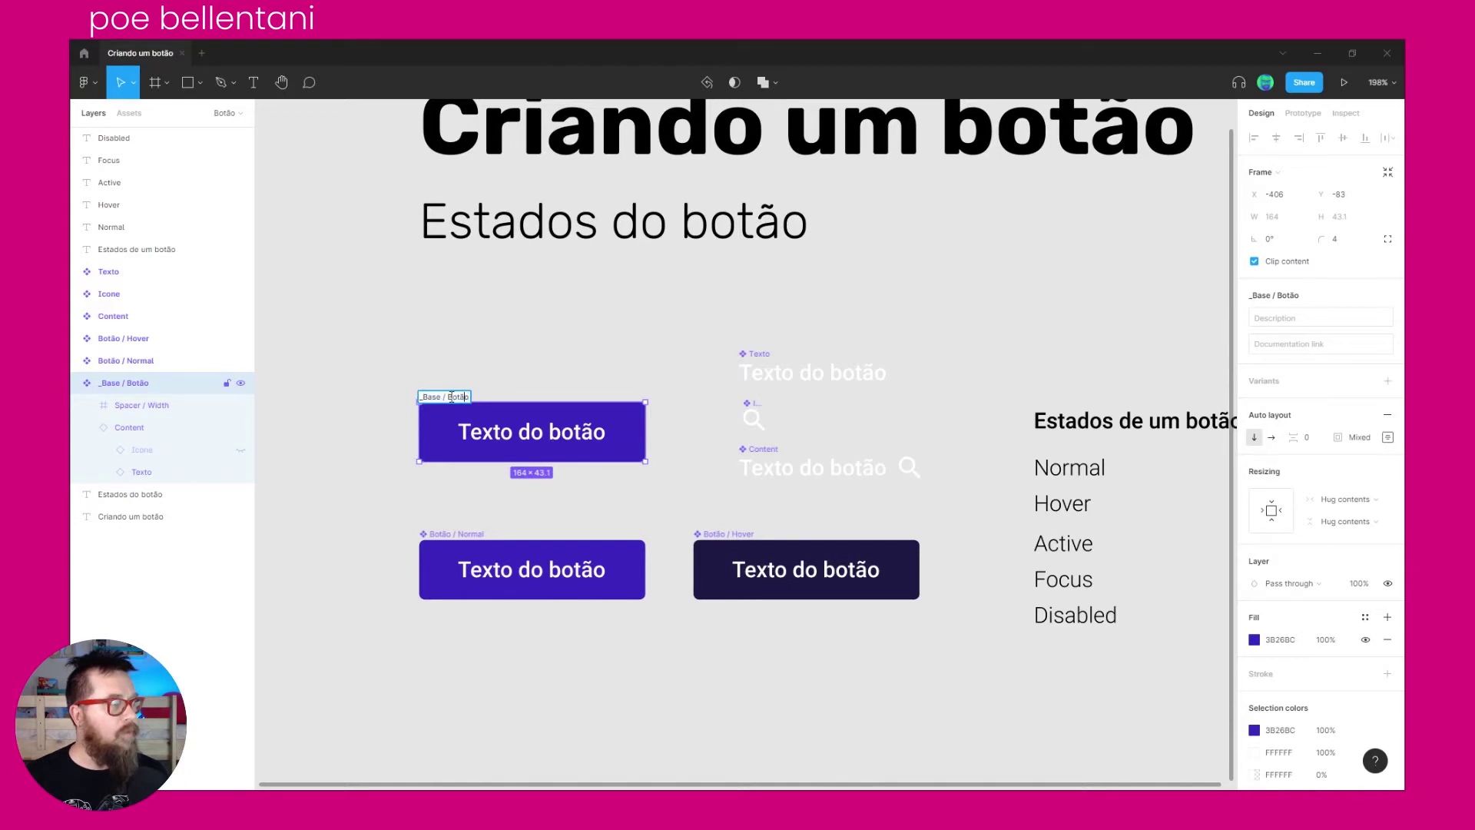
{"action": "type", "text": "utton"}
{"action": "key", "text": "Return"}
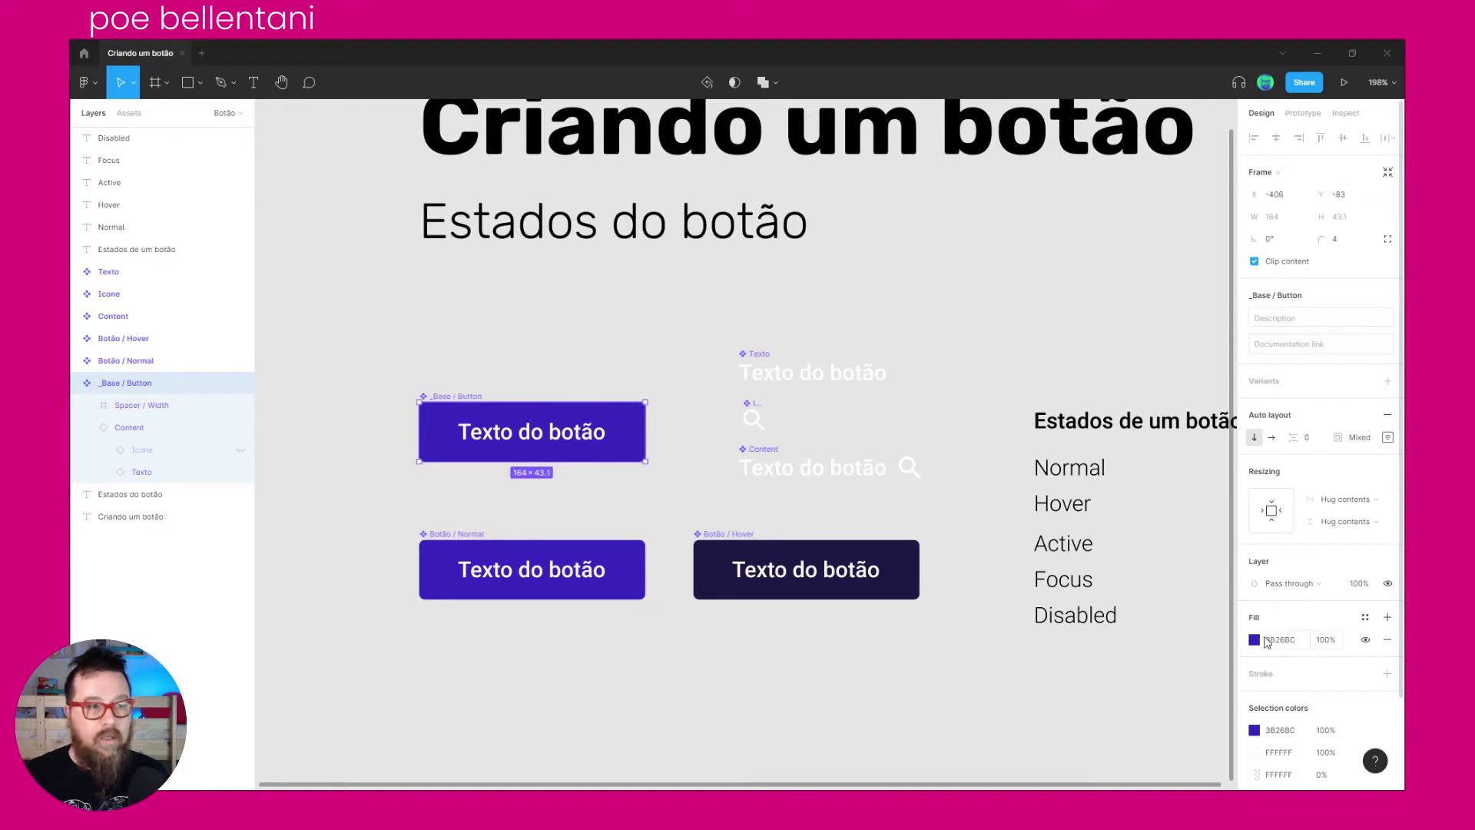
{"action": "left_click", "coordinate": [1255, 640]}
Step: Change the _Base / Button fill from blue to grey A4A4A4
{"action": "mouse_move", "coordinate": [1161, 581]}
{"action": "left_mouse_down"}
{"action": "mouse_move", "coordinate": [1034, 503]}
{"action": "mouse_move", "coordinate": [1039, 517]}
{"action": "left_mouse_up"}
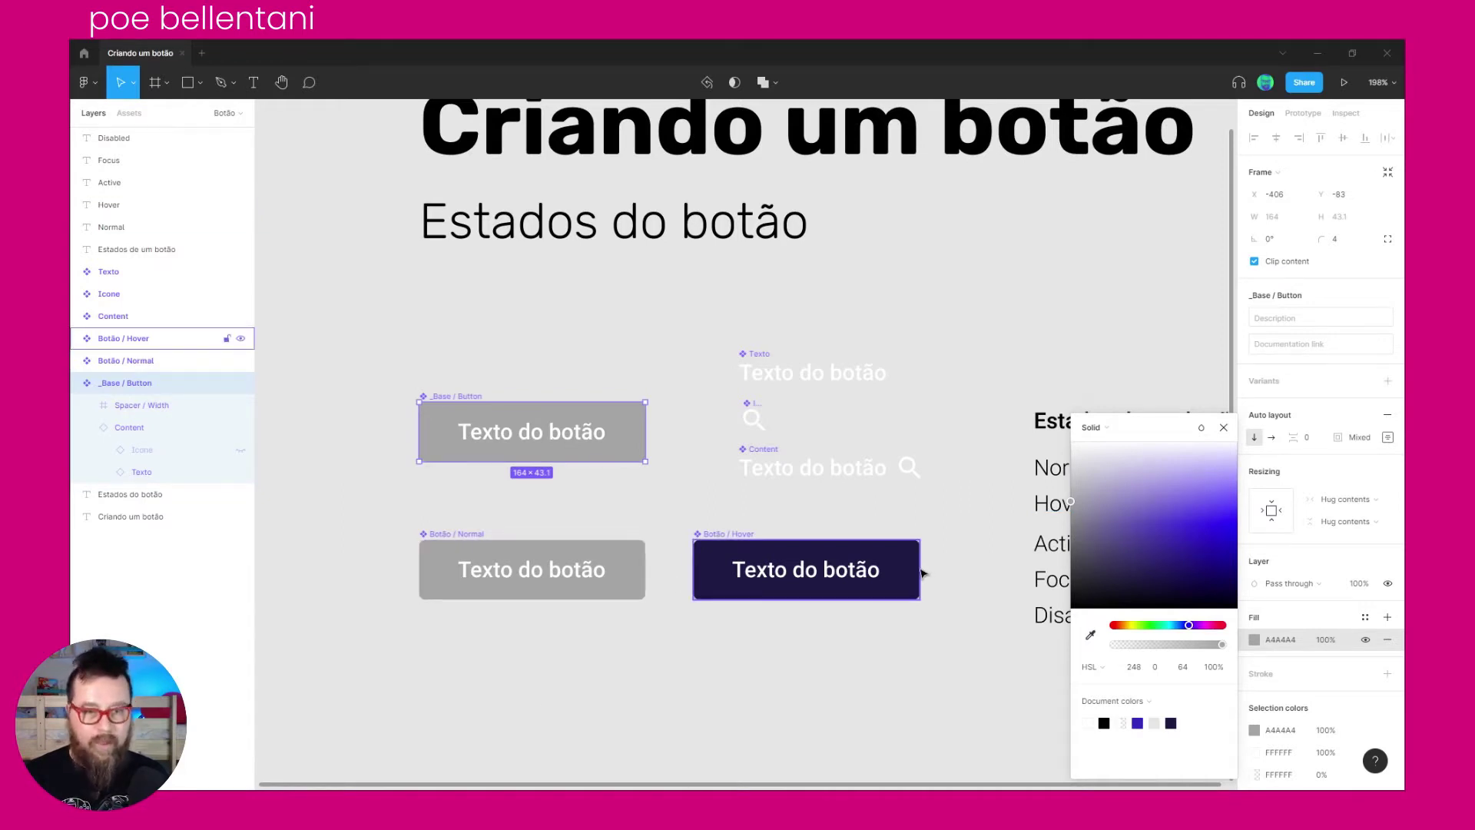
{"action": "left_click", "coordinate": [1018, 323]}
{"action": "left_click", "coordinate": [589, 446]}
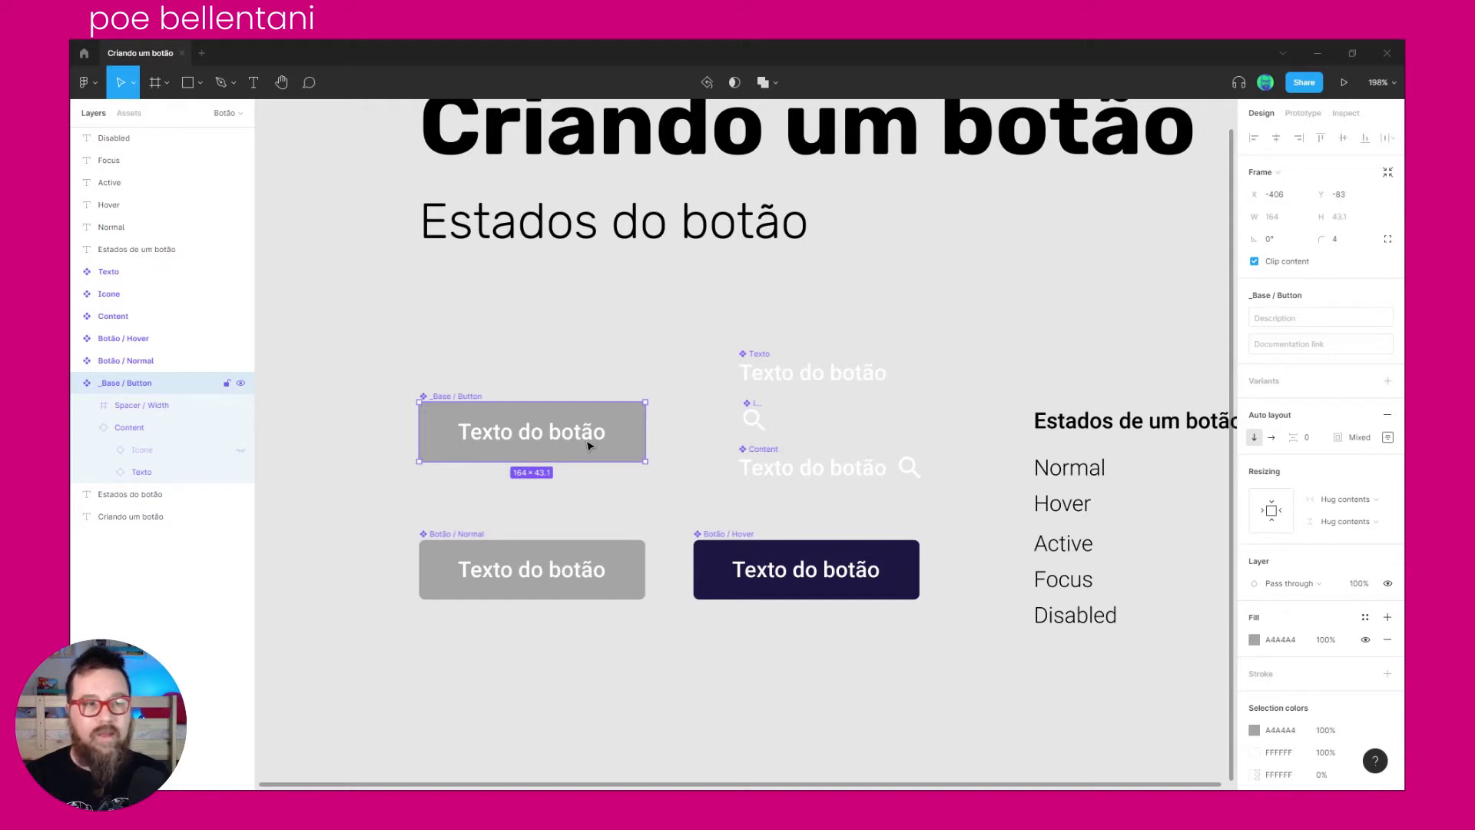
{"action": "mouse_move", "coordinate": [1325, 639]}
{"action": "left_click", "coordinate": [1388, 674]}
Step: Give _Base / Button an inside border sampled from its grey A4A4A4 fill
{"action": "left_click", "coordinate": [1254, 697]}
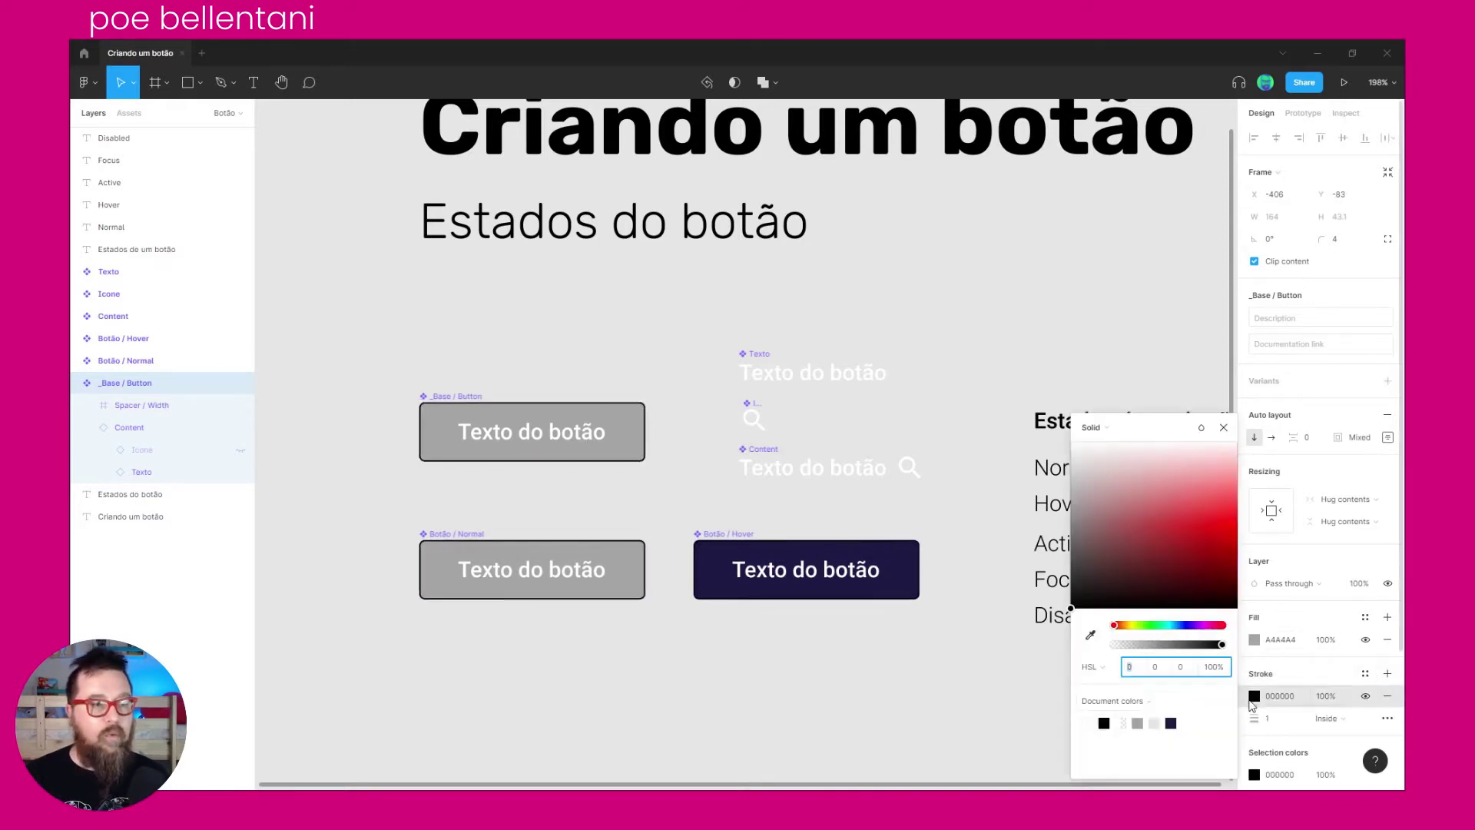
{"action": "left_click", "coordinate": [1091, 635]}
{"action": "left_click", "coordinate": [635, 434]}
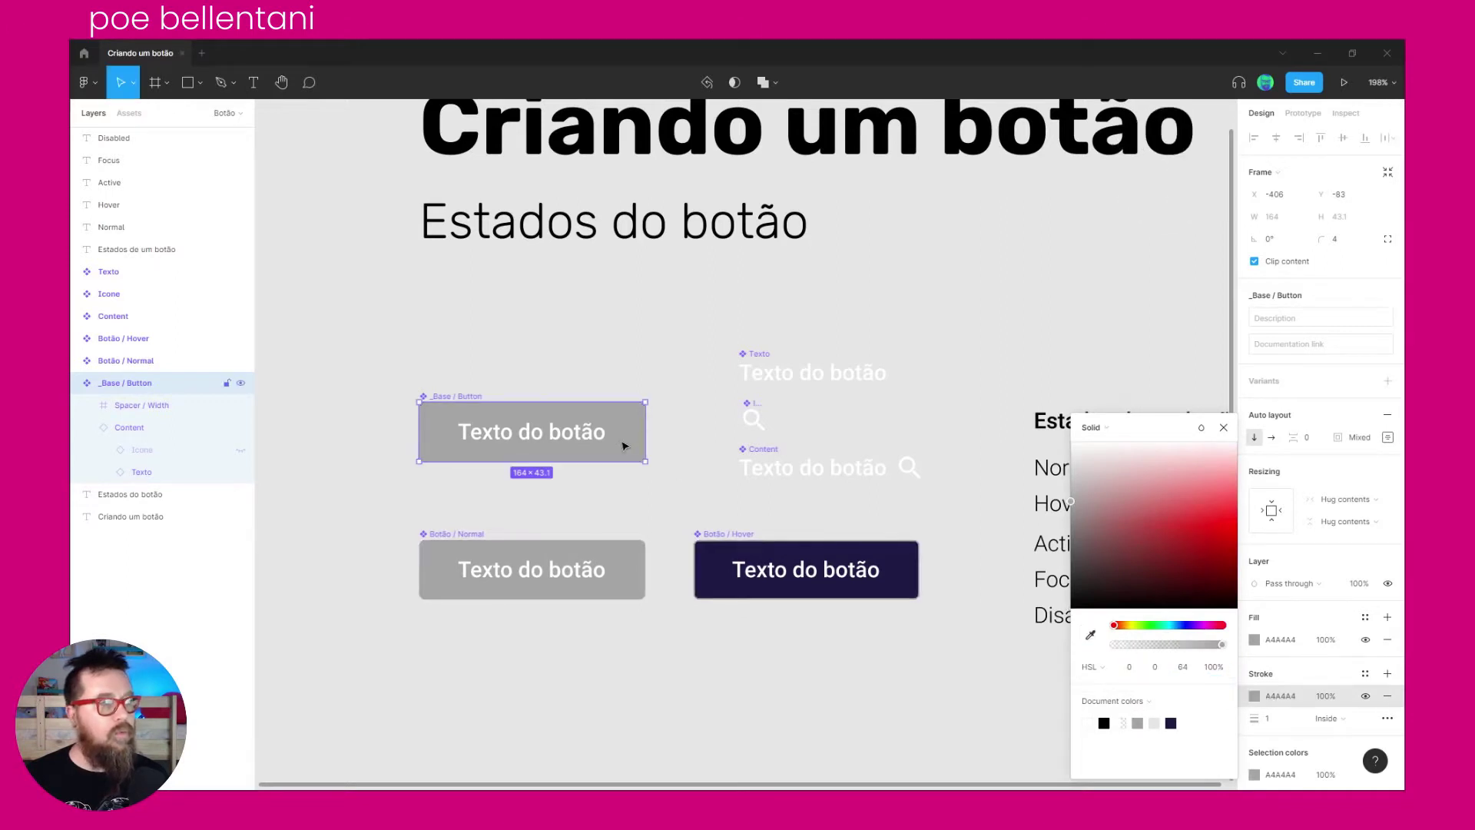
{"action": "left_click", "coordinate": [1288, 720]}
{"action": "type", "text": "4"}
{"action": "type", "text": "2"}
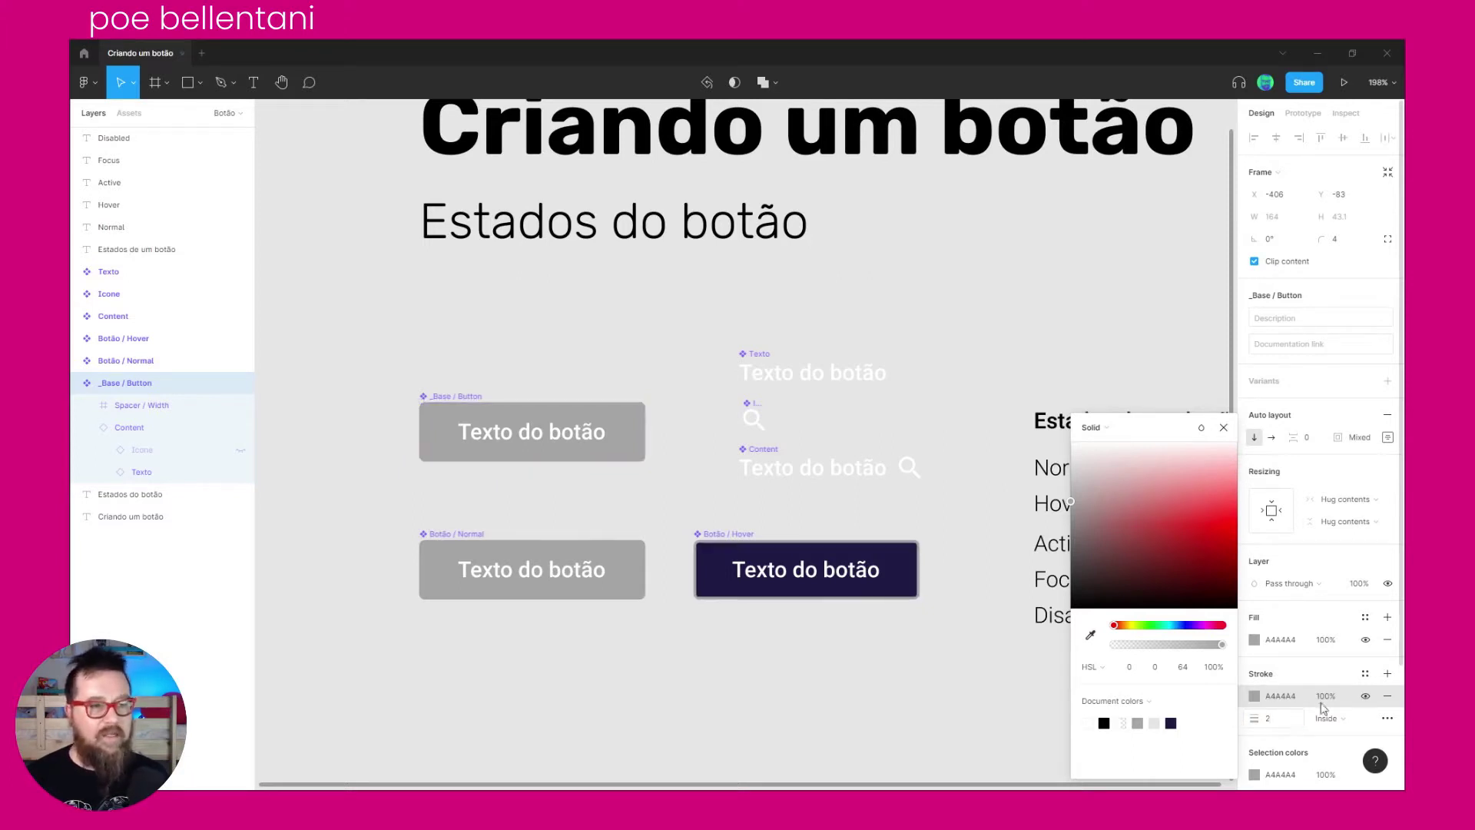
{"action": "left_click", "coordinate": [1114, 311]}
{"action": "left_click", "coordinate": [614, 418]}
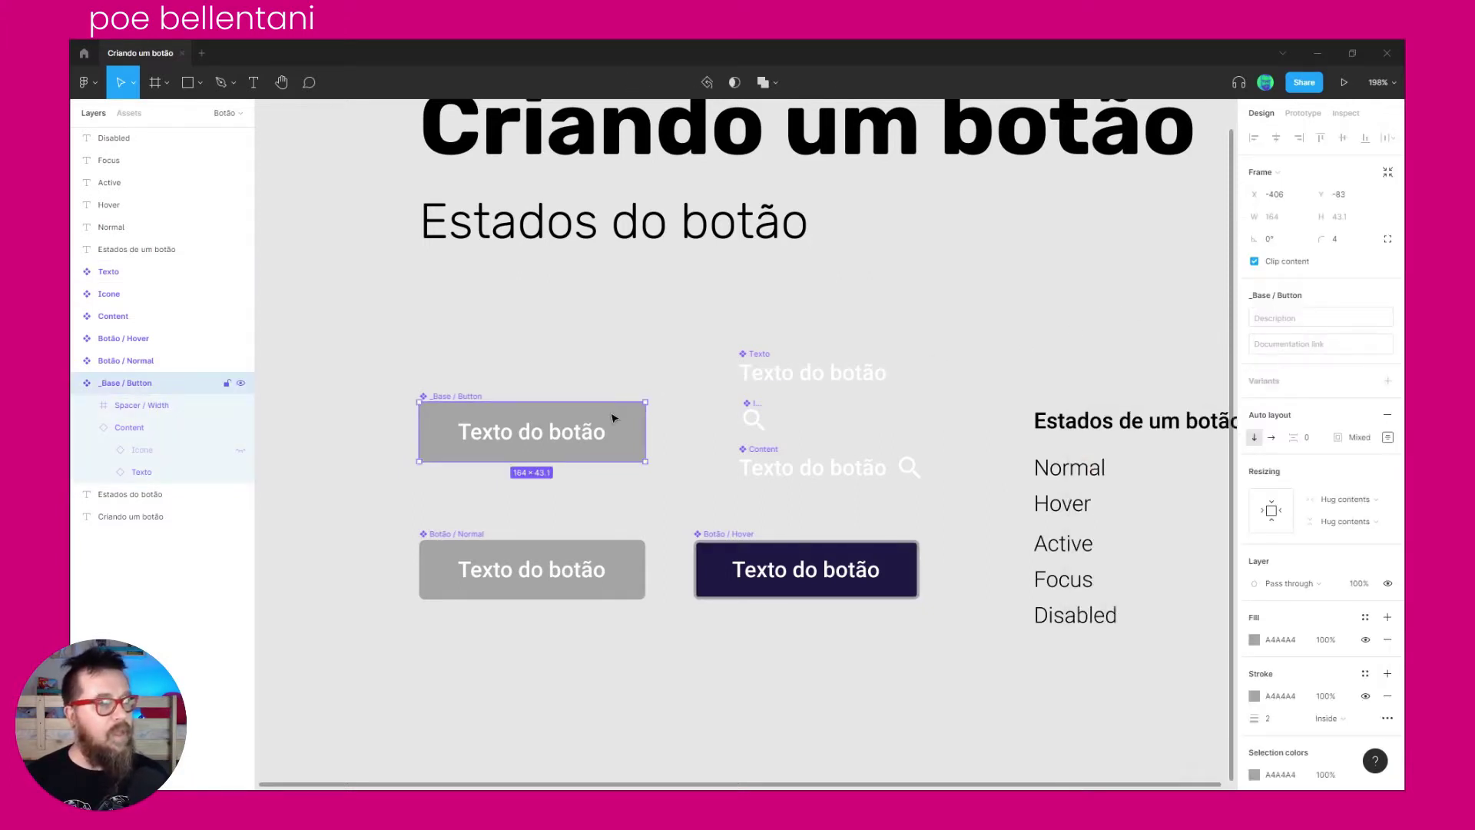
Step: Set the _Base / Button border thickness to 2 px, after briefly trying 4
{"action": "left_click", "coordinate": [1289, 724]}
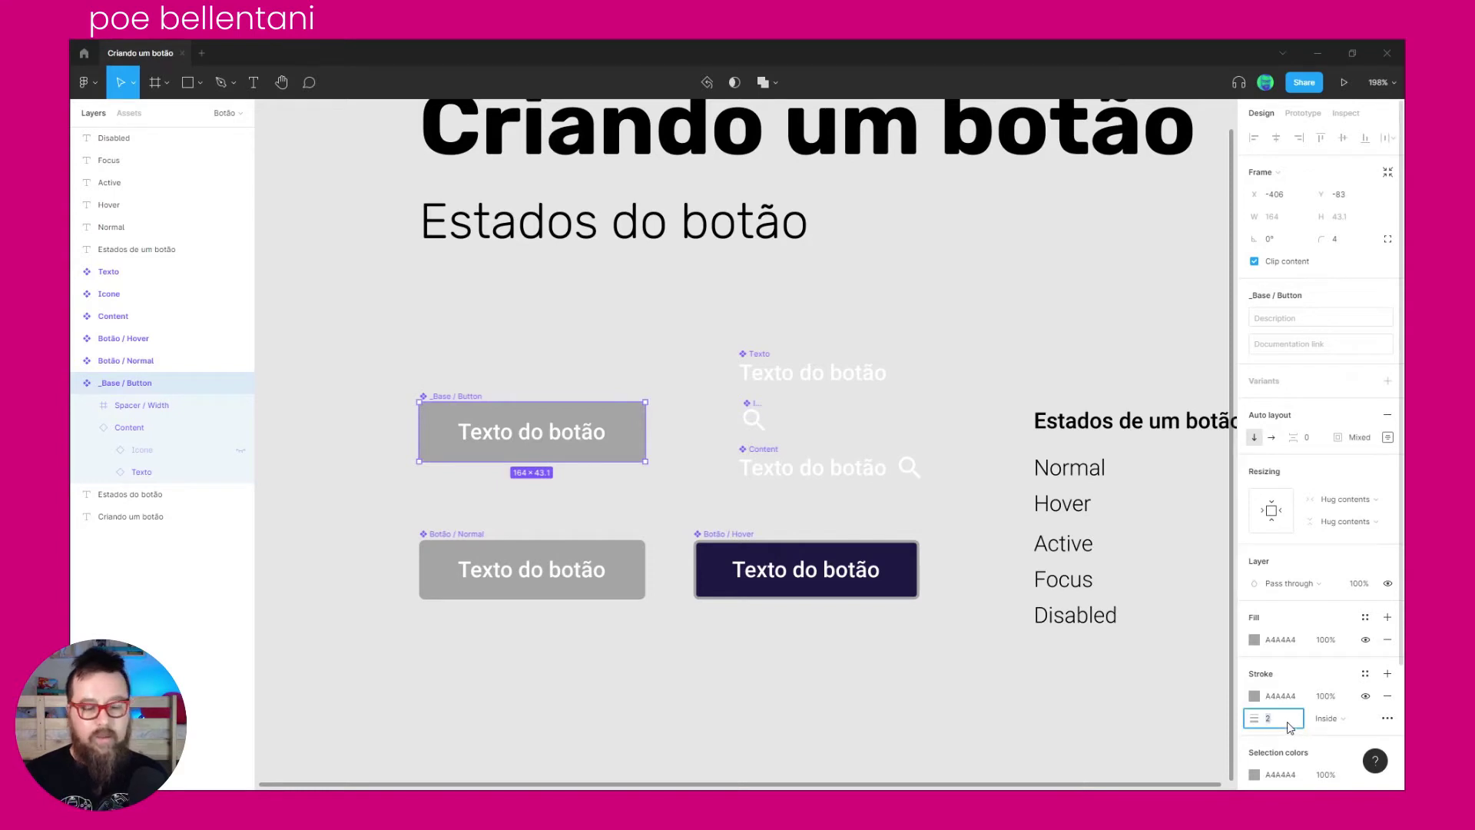
{"action": "type", "text": "4"}
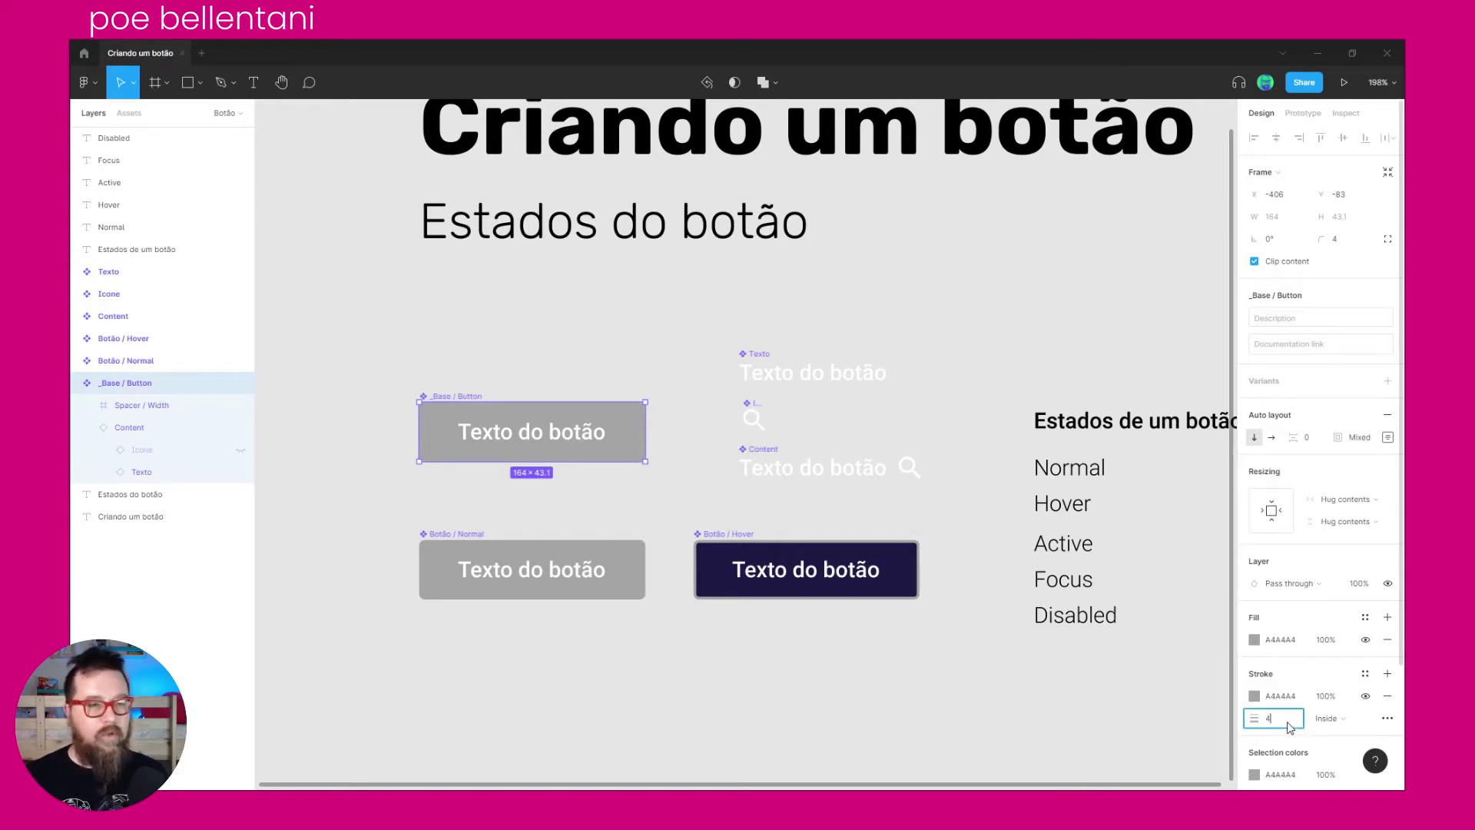
{"action": "key", "text": "Return"}
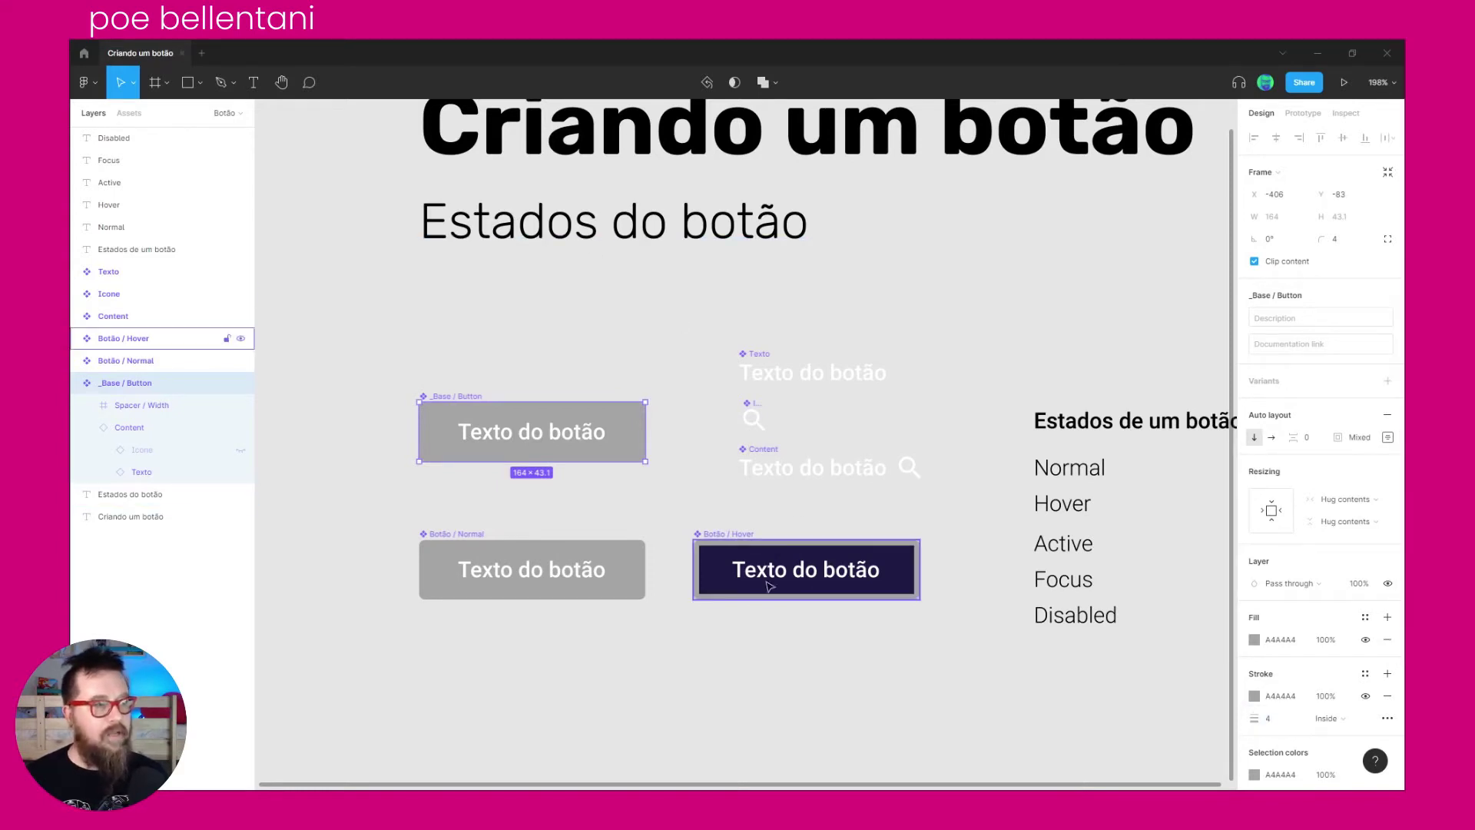
{"action": "left_click", "coordinate": [1274, 721]}
{"action": "type", "text": "2"}
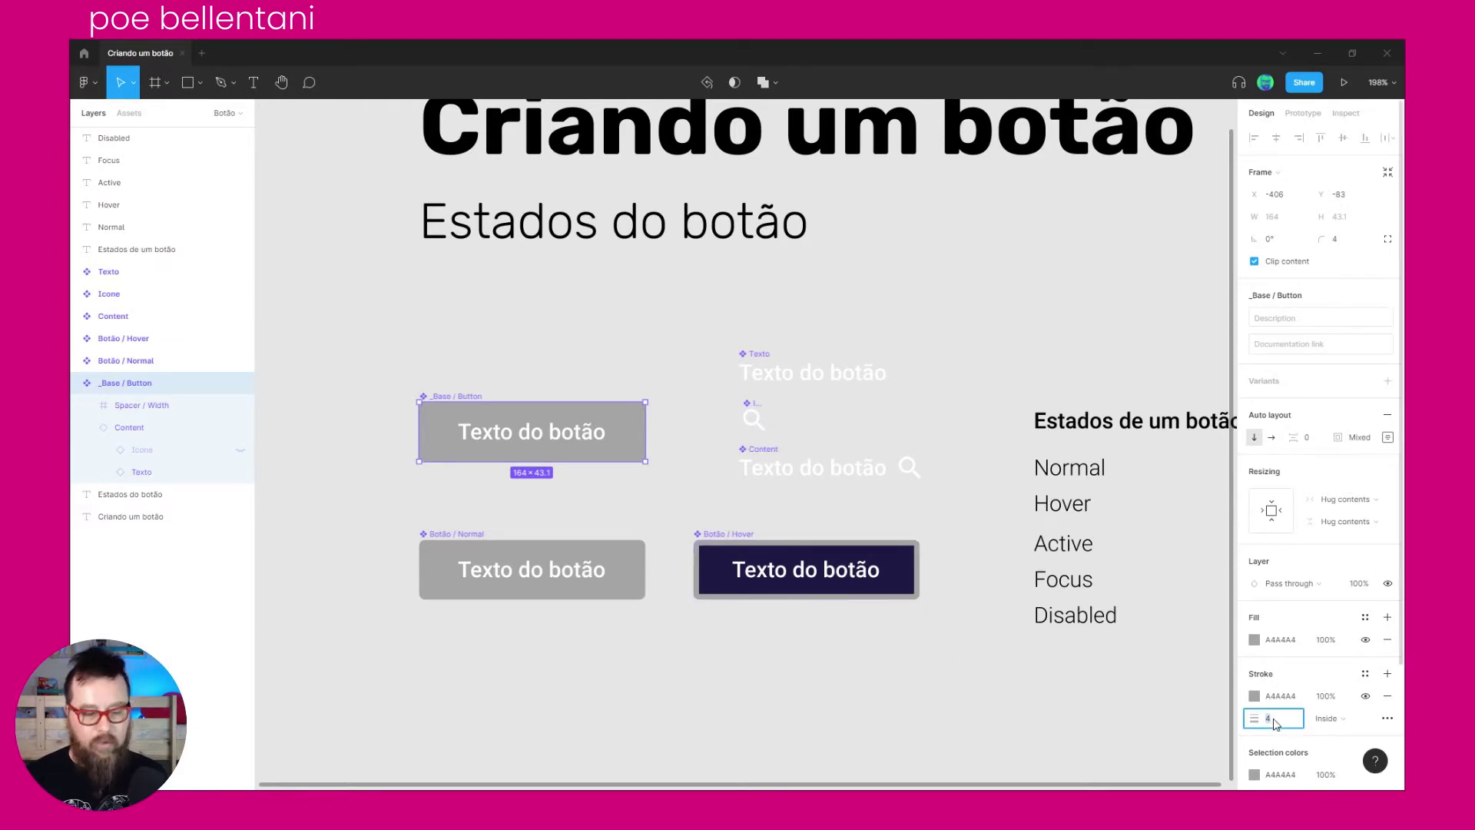
{"action": "key", "text": "Return"}
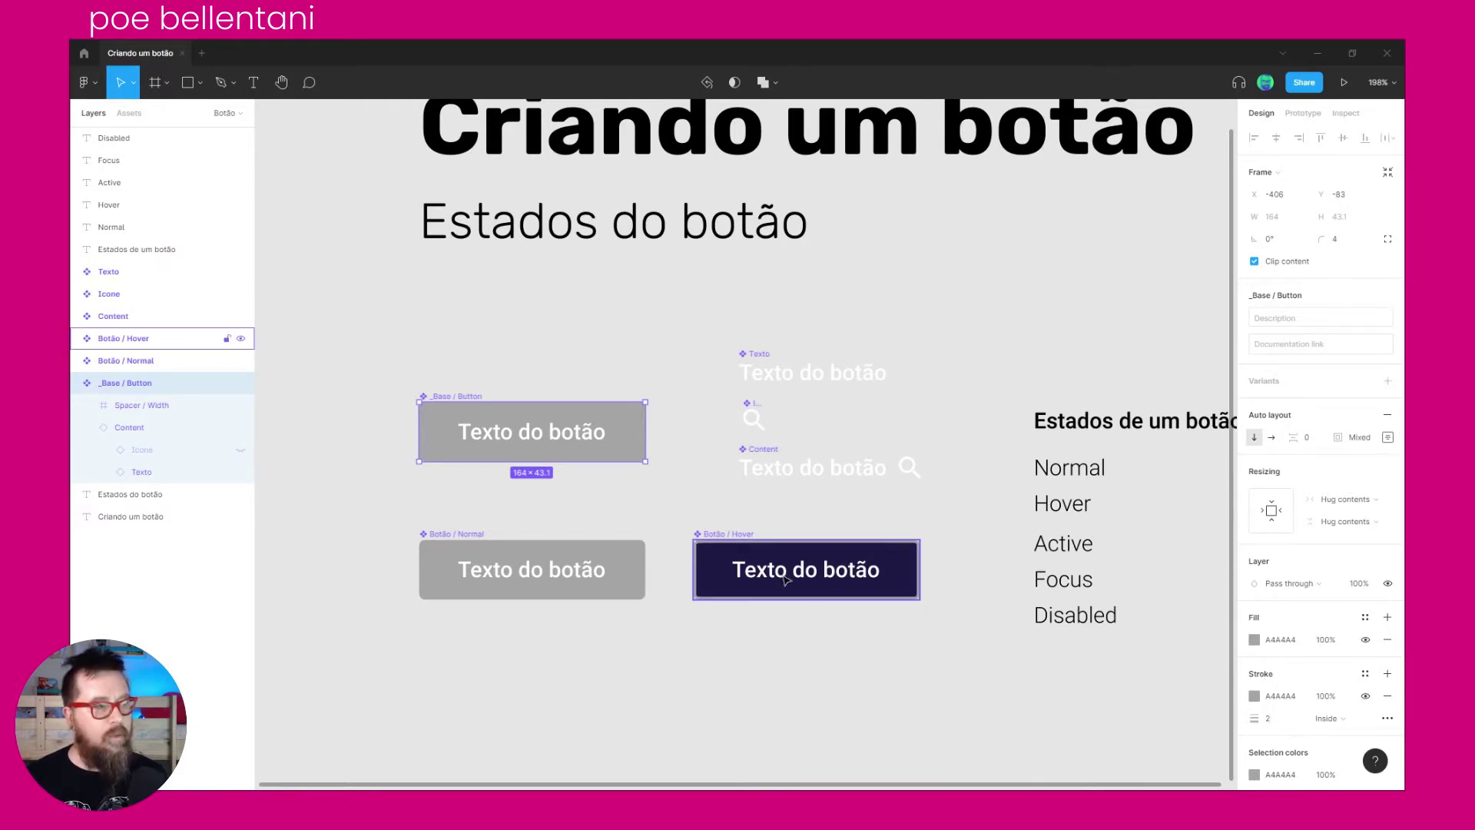
{"action": "left_click", "coordinate": [559, 561]}
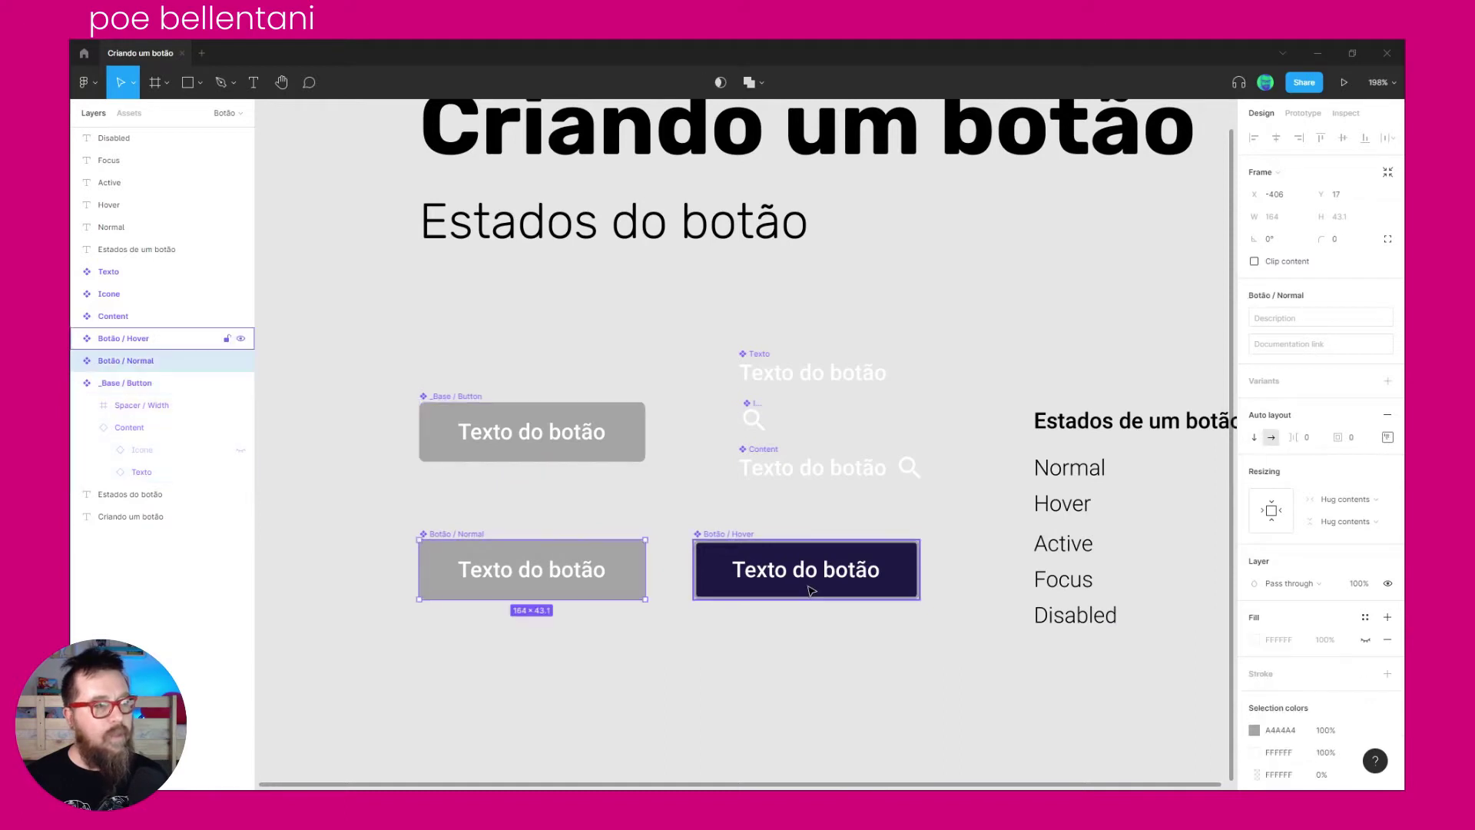
Step: Delete the Normal and Hover instances and darken the base button's border to grey 8A8989
{"action": "left_click", "coordinate": [808, 590], "text": "shift"}
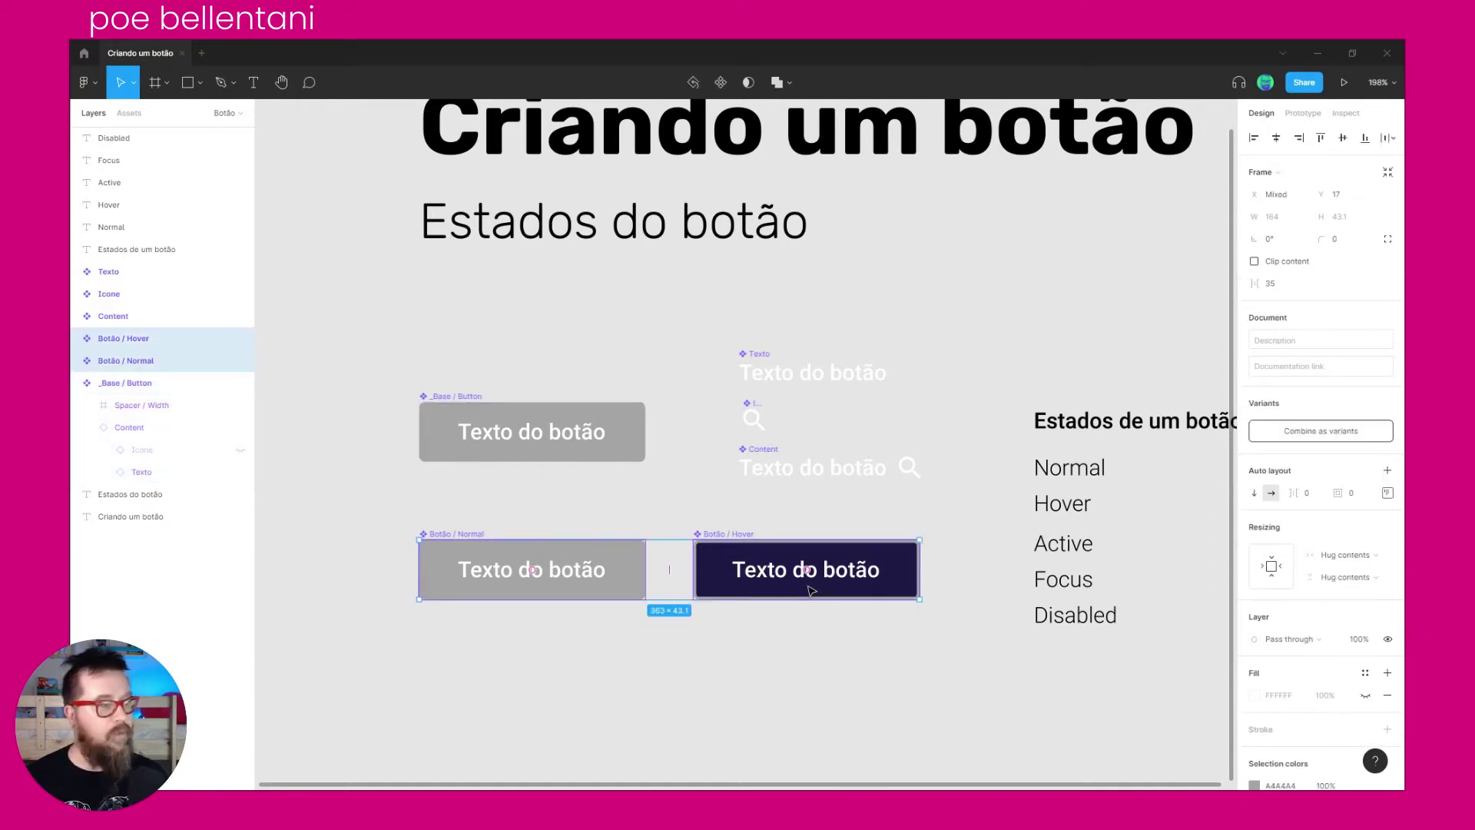
{"action": "key", "text": "Delete"}
{"action": "left_click", "coordinate": [569, 426]}
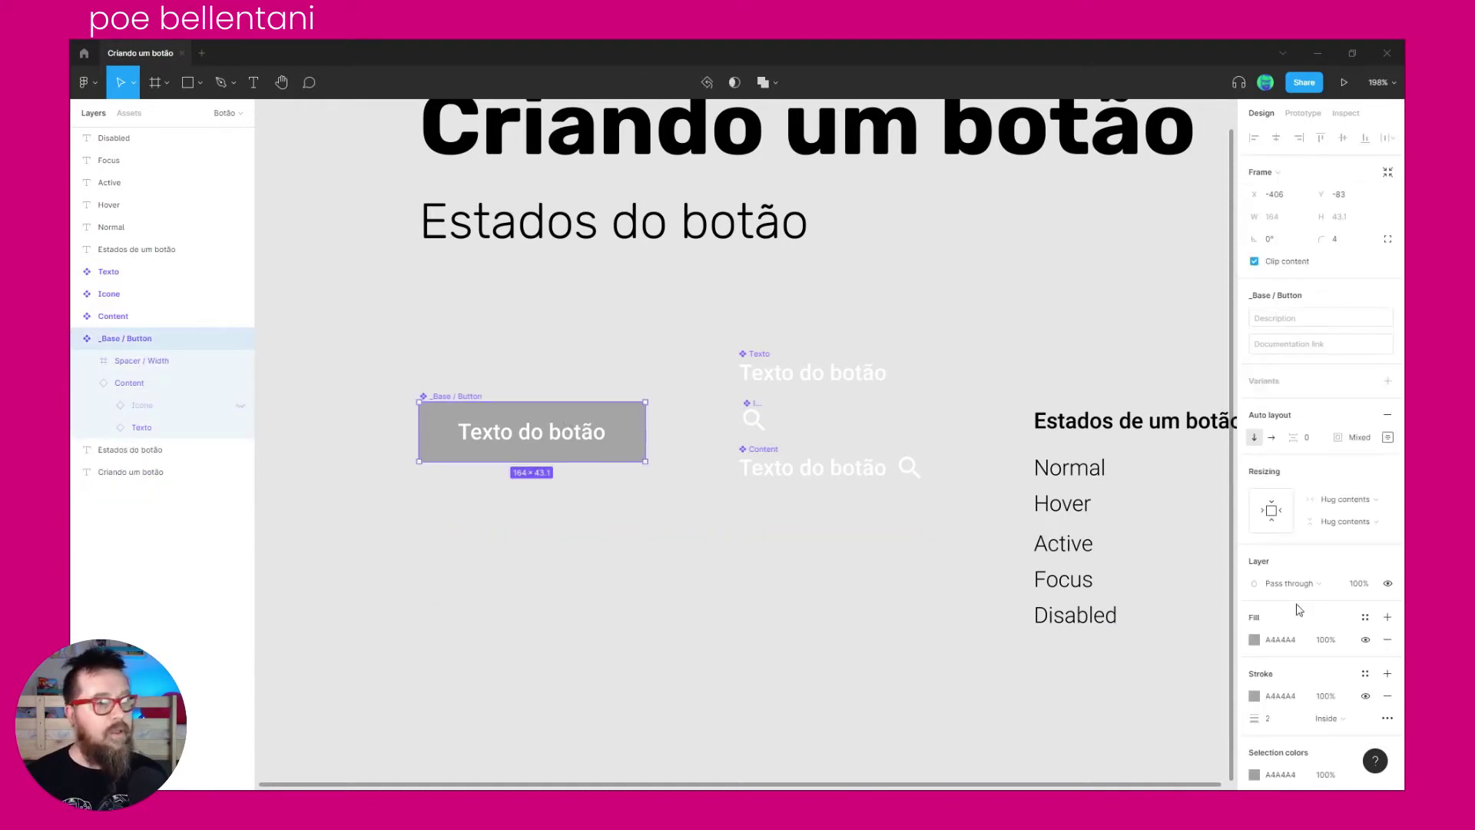
{"action": "left_click", "coordinate": [1254, 695]}
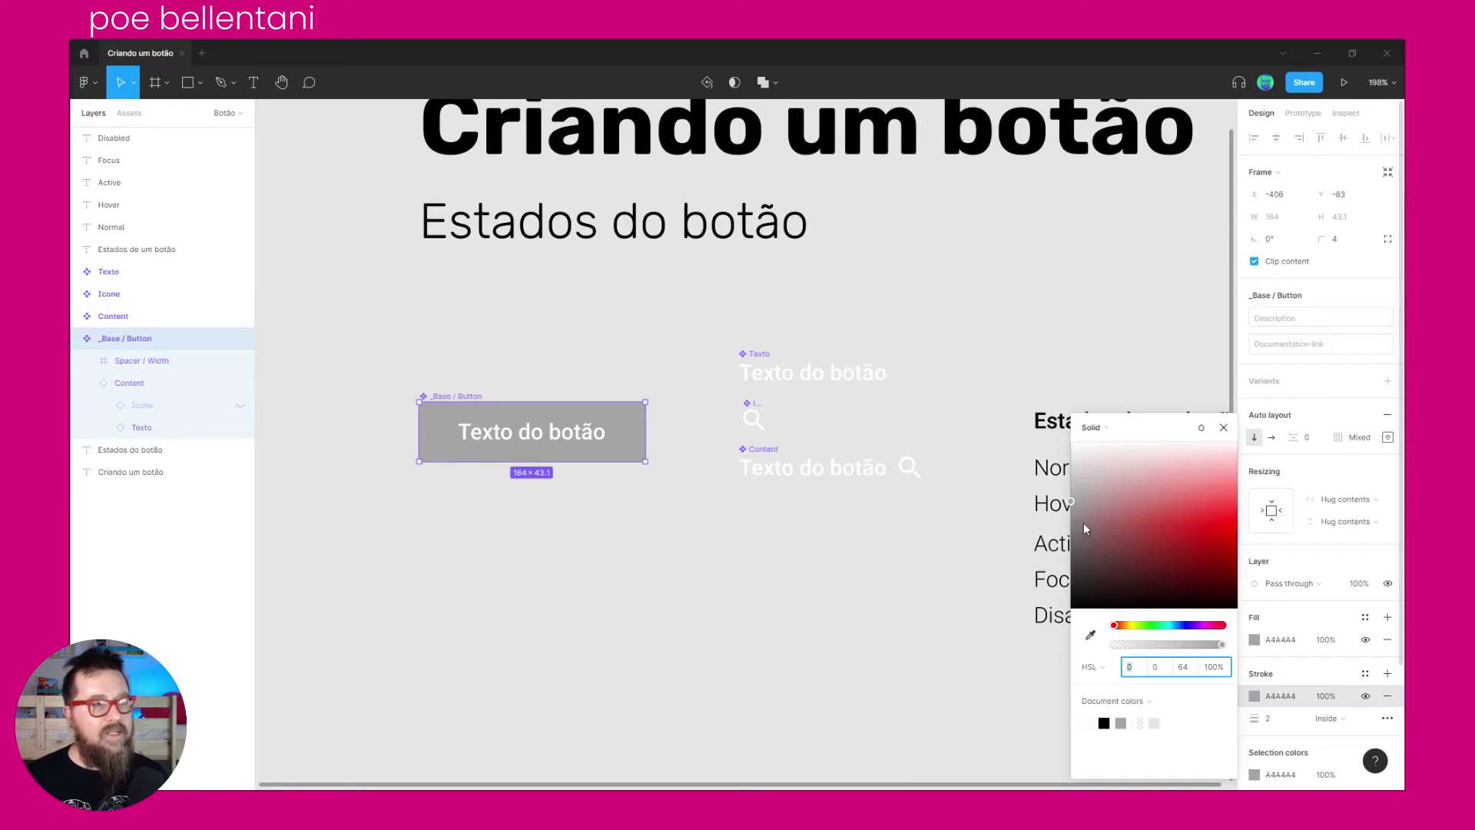
{"action": "left_click", "coordinate": [839, 550]}
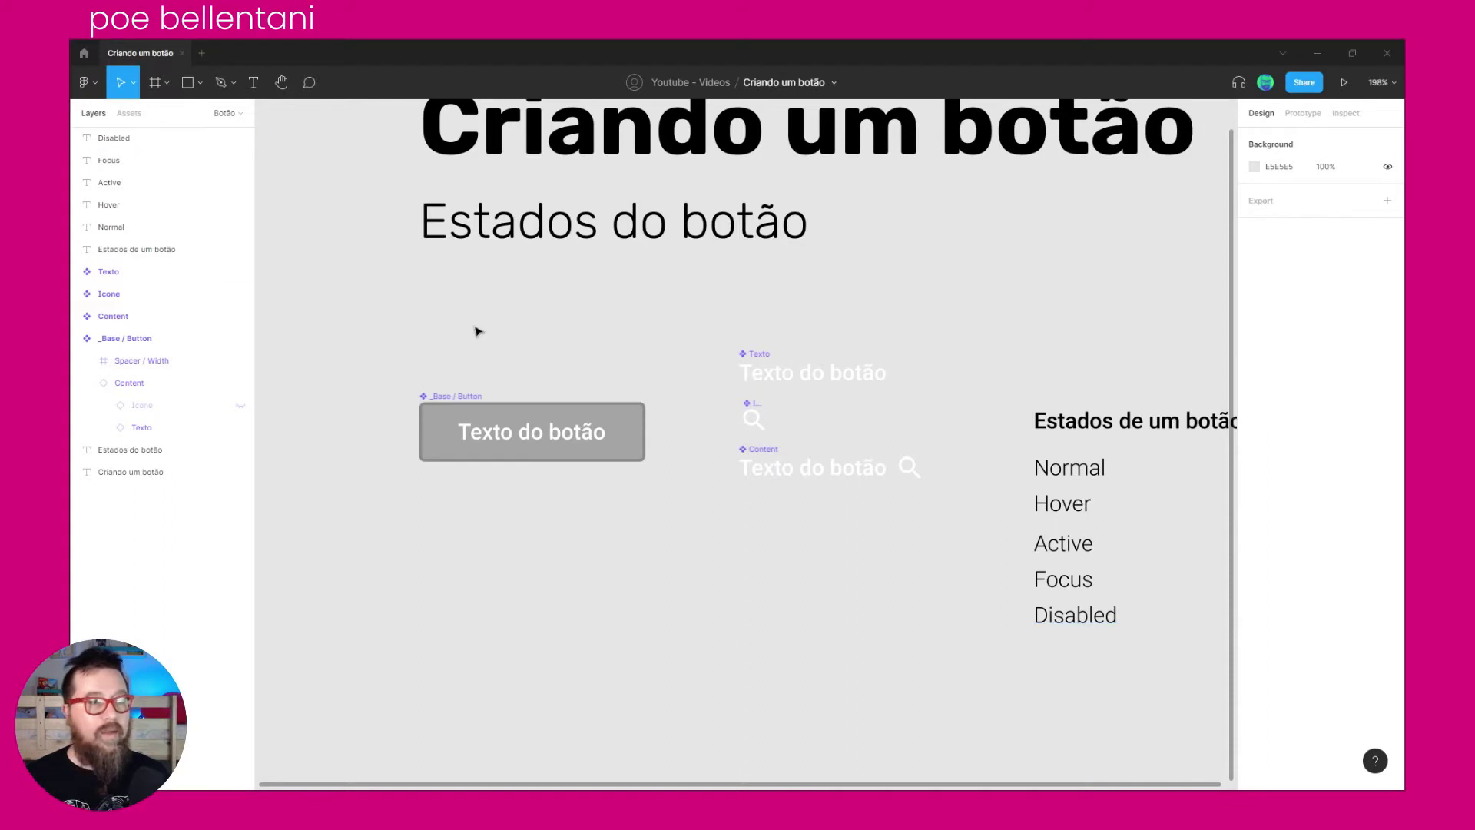
{"action": "left_click", "coordinate": [464, 400]}
Step: Add a drop shadow to _Base / Button with Y offset 0, blur 8 and spread -2
{"action": "scroll", "coordinate": [1334, 625], "scroll_direction": "down", "scroll_amount": 5}
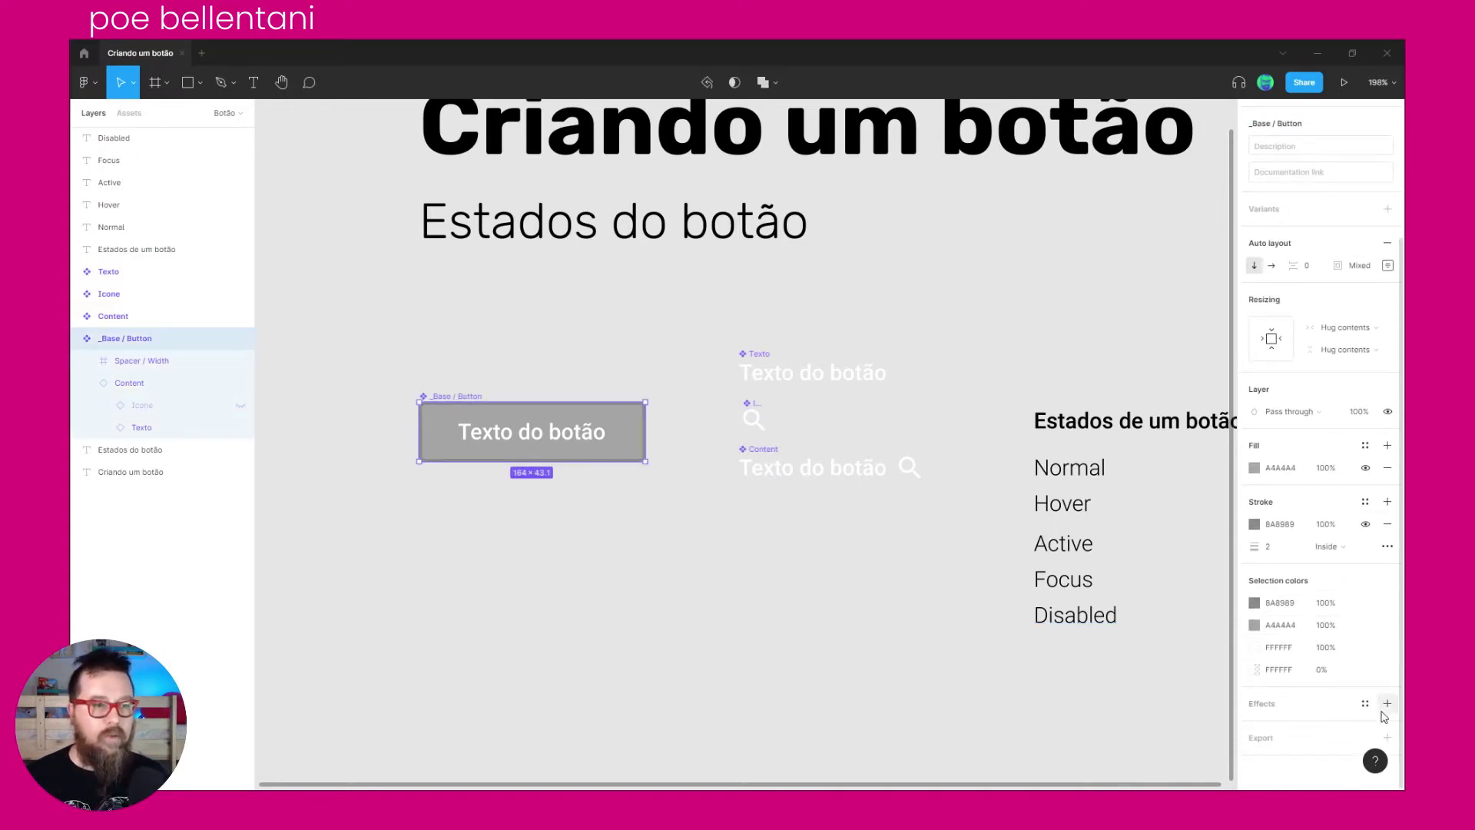
{"action": "left_click", "coordinate": [1387, 703]}
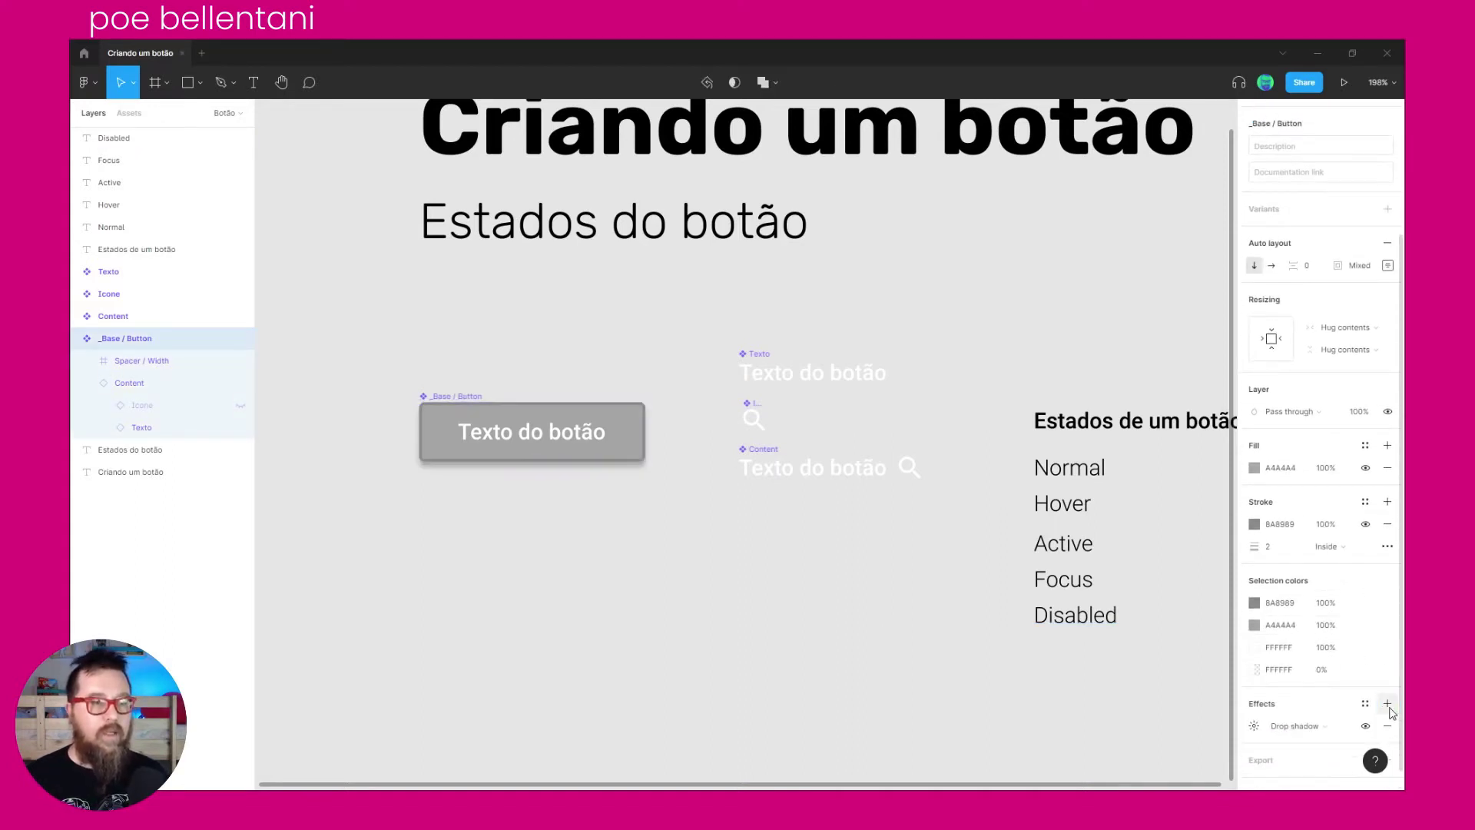
{"action": "left_click", "coordinate": [1260, 727]}
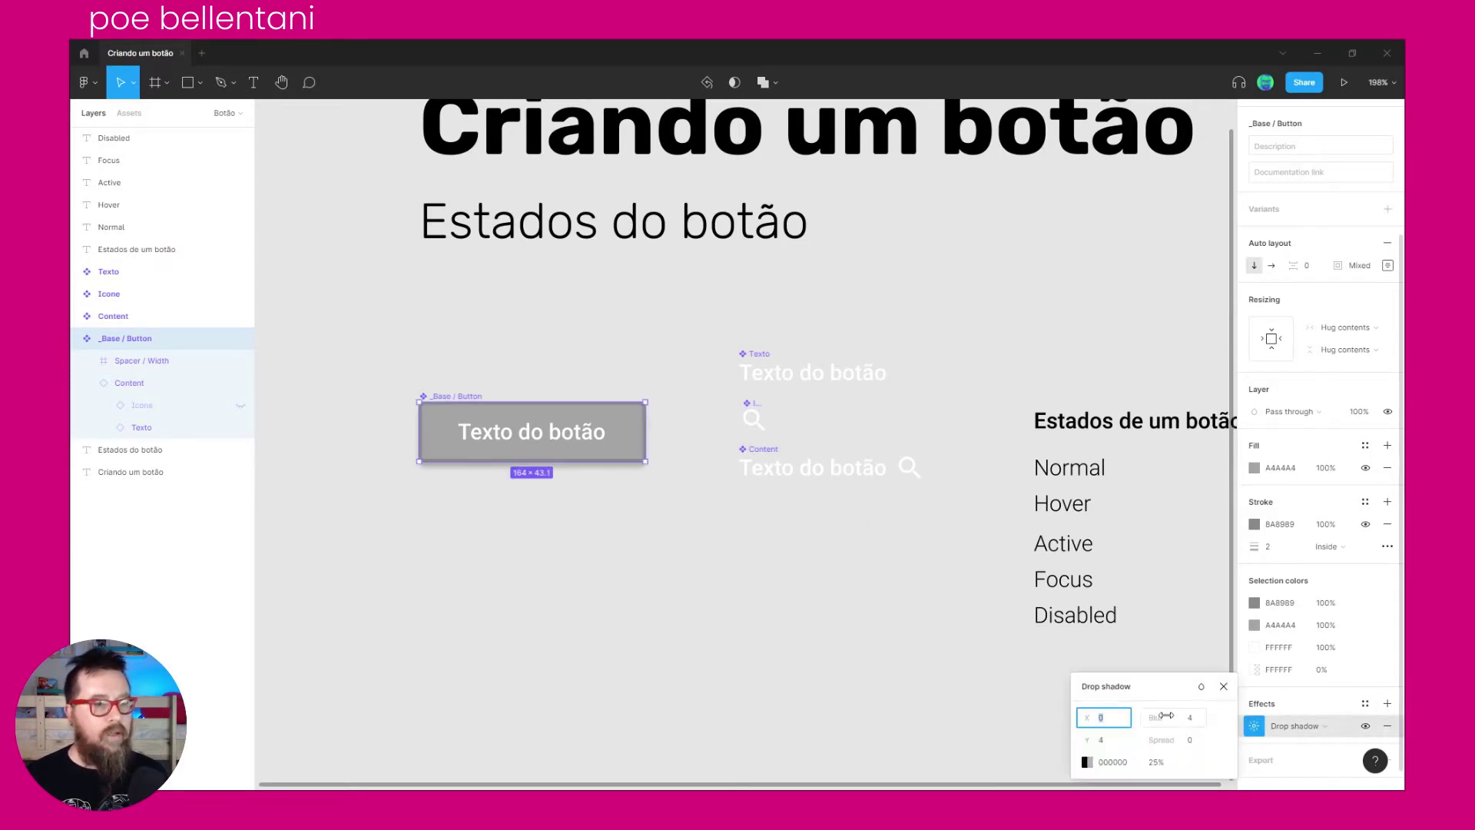
{"action": "left_click", "coordinate": [1195, 740]}
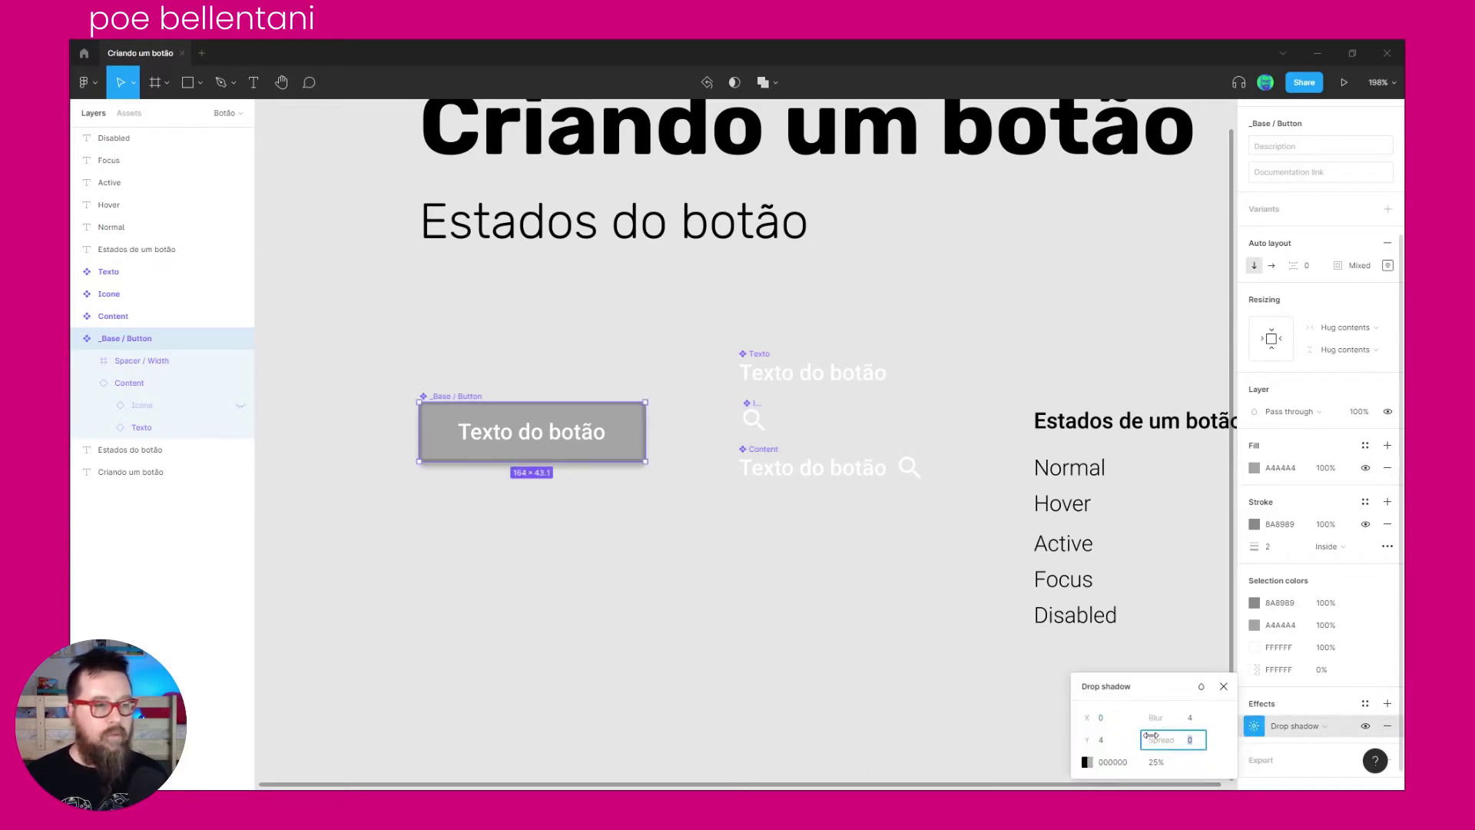
{"action": "left_click", "coordinate": [1111, 743]}
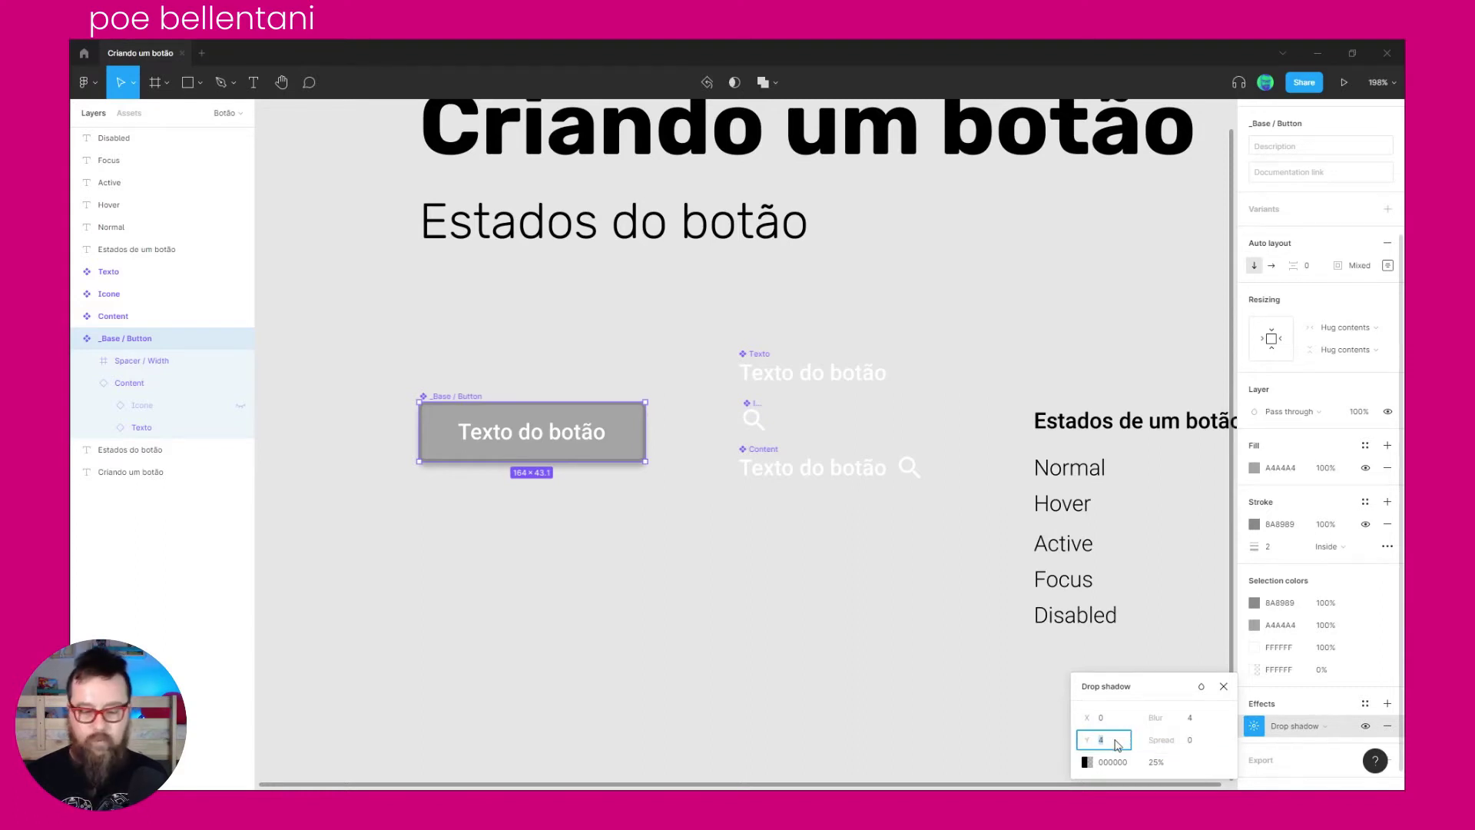
{"action": "left_click", "coordinate": [1204, 718]}
{"action": "type", "text": "8"}
{"action": "key", "text": "Return"}
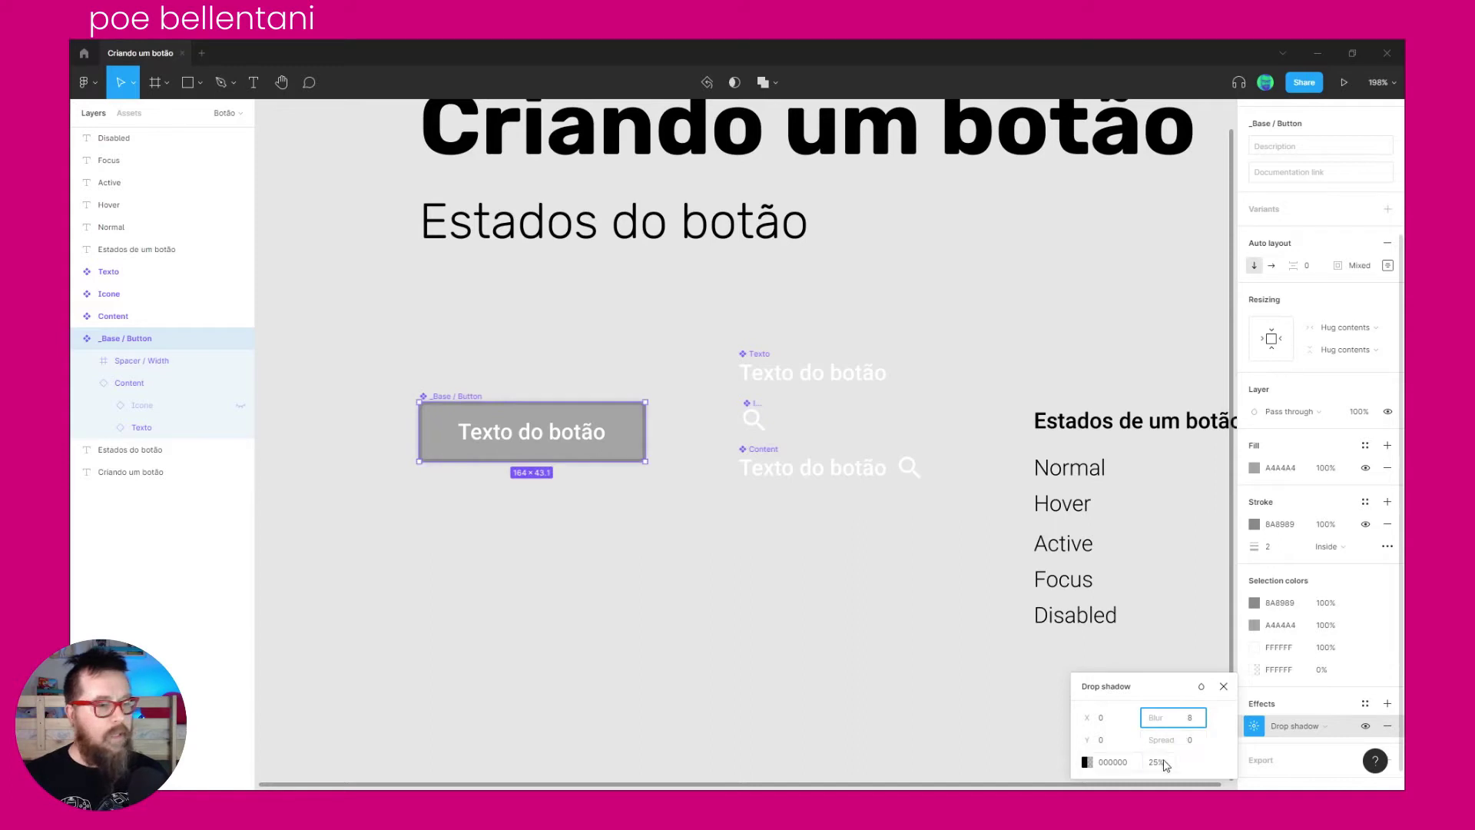
{"action": "left_click", "coordinate": [1200, 742]}
{"action": "type", "text": "-2"}
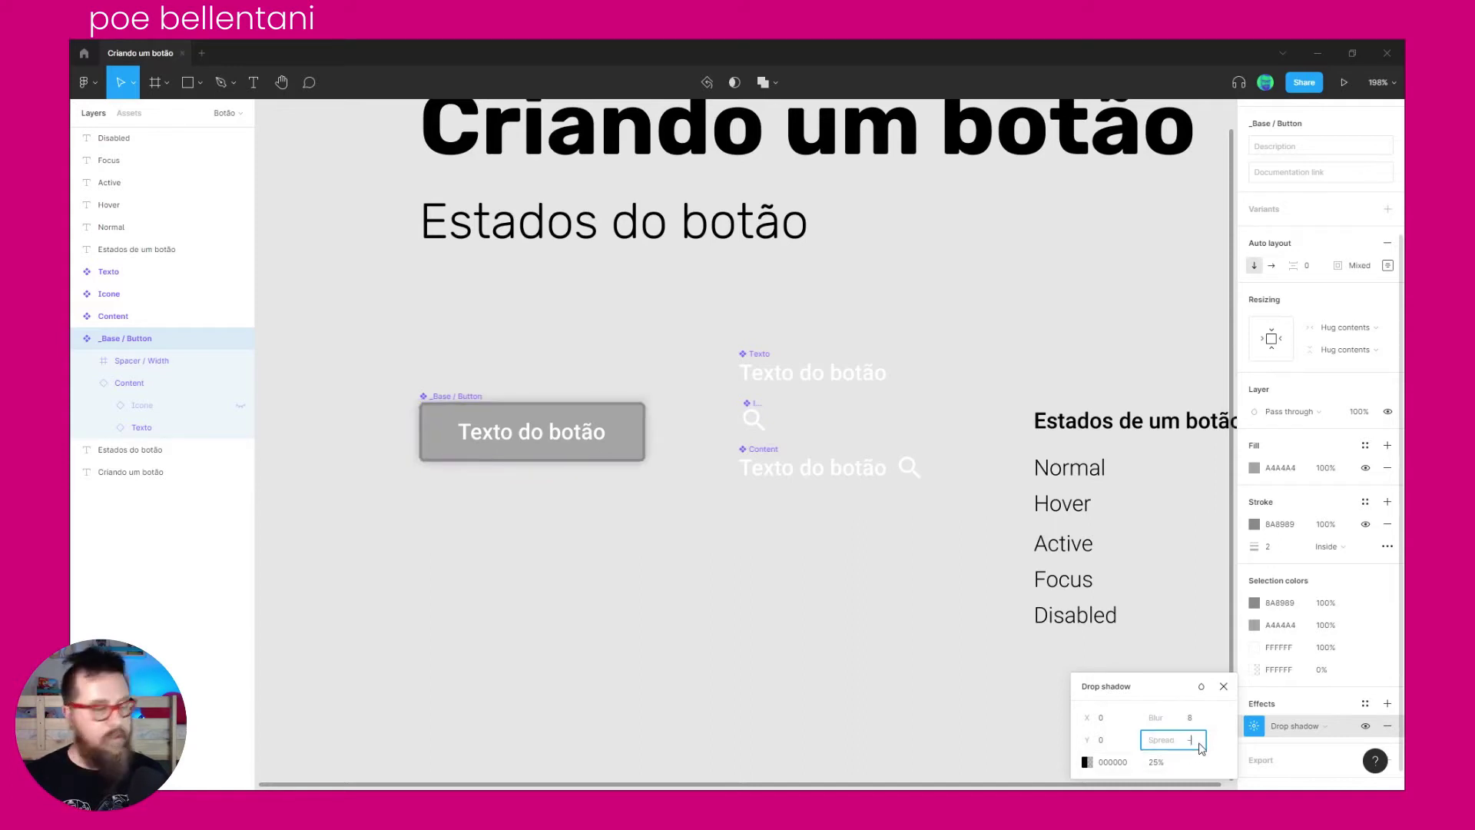
{"action": "key", "text": "Return"}
{"action": "left_click", "coordinate": [774, 580]}
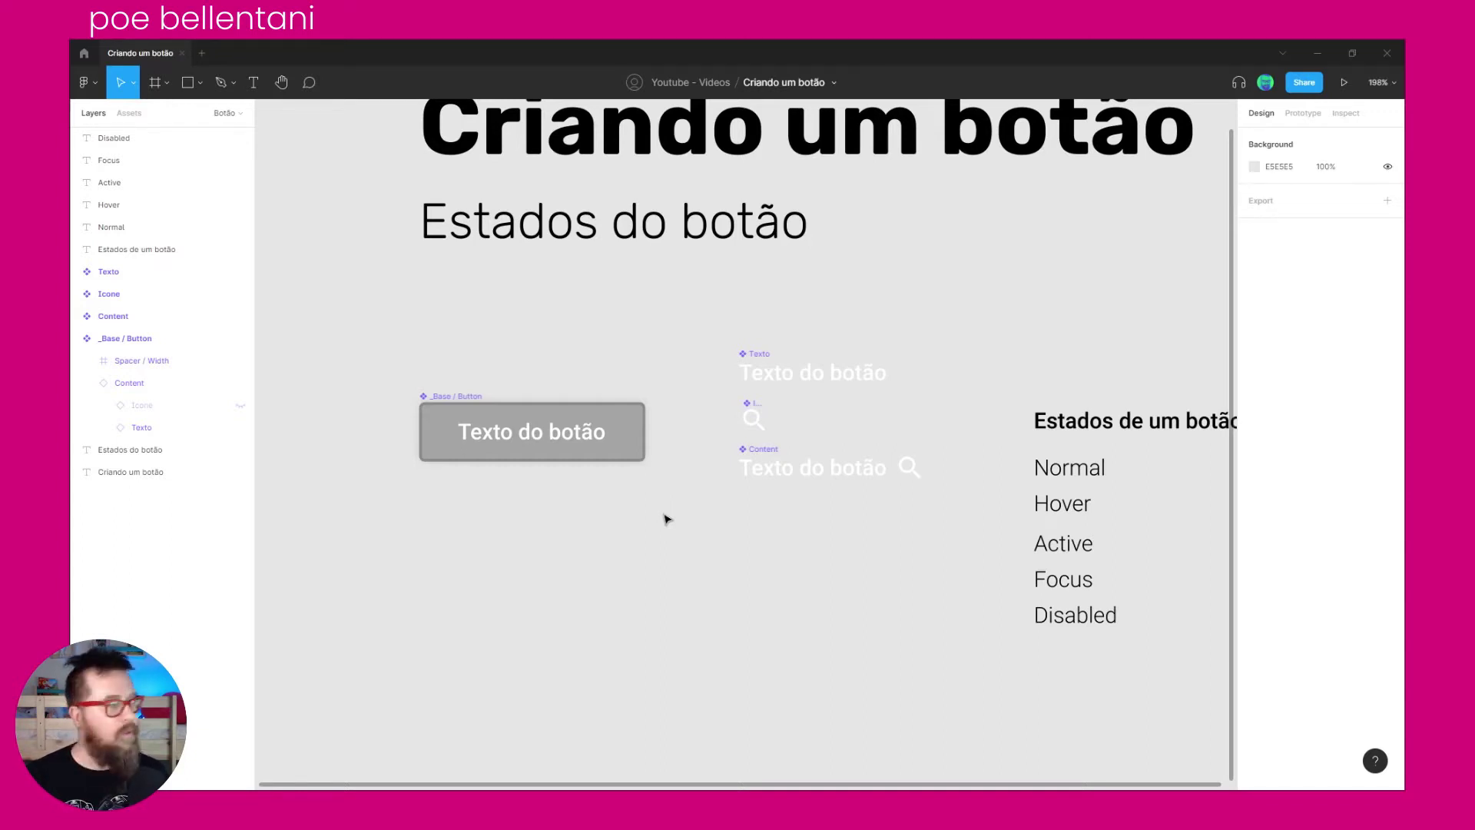
{"action": "left_click", "coordinate": [590, 435]}
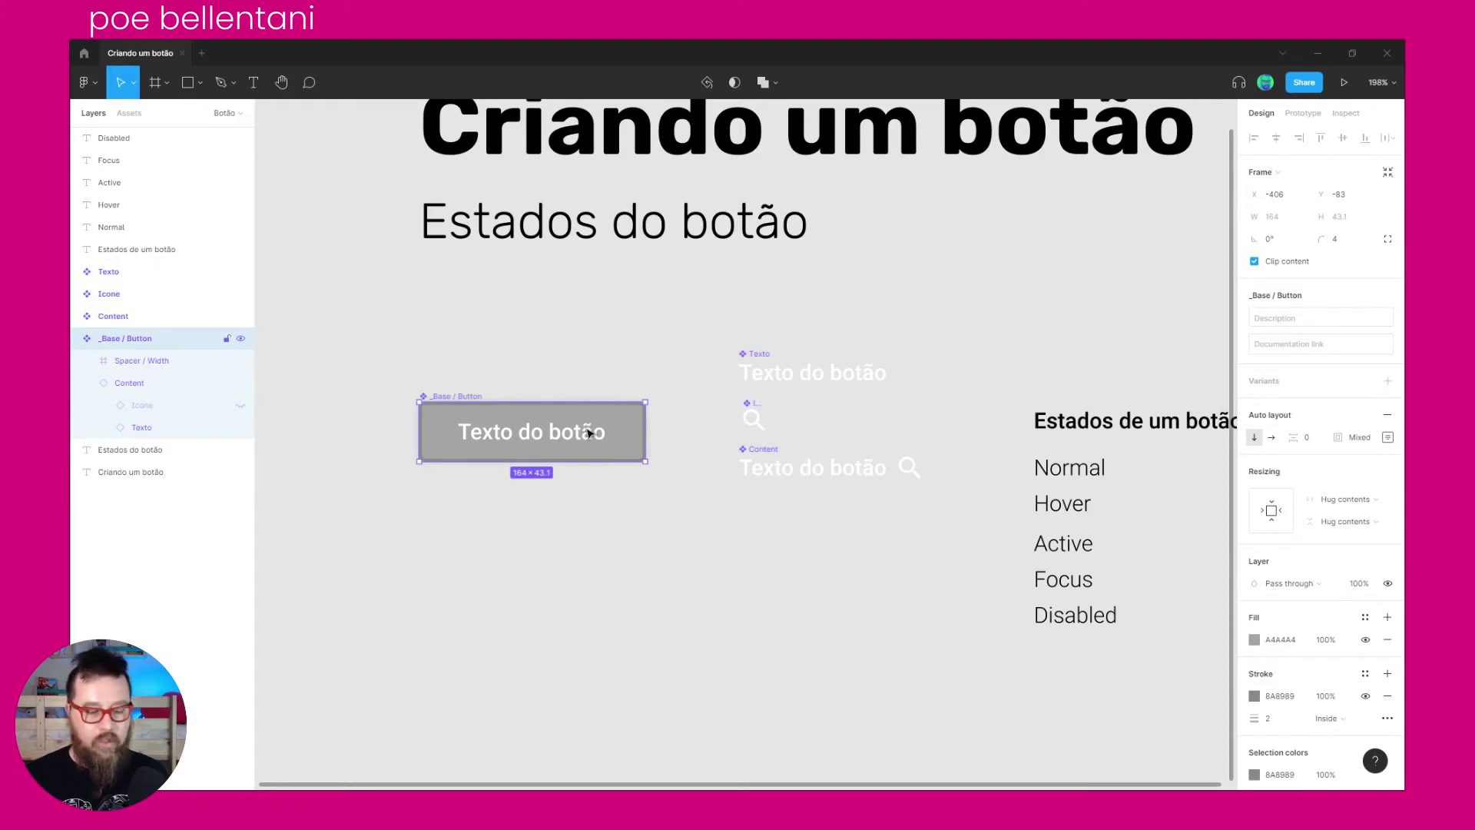
Step: Stack five evenly spaced copies of the base button below the original
{"action": "left_click_drag", "start_coordinate": [590, 434], "coordinate": [560, 584]}
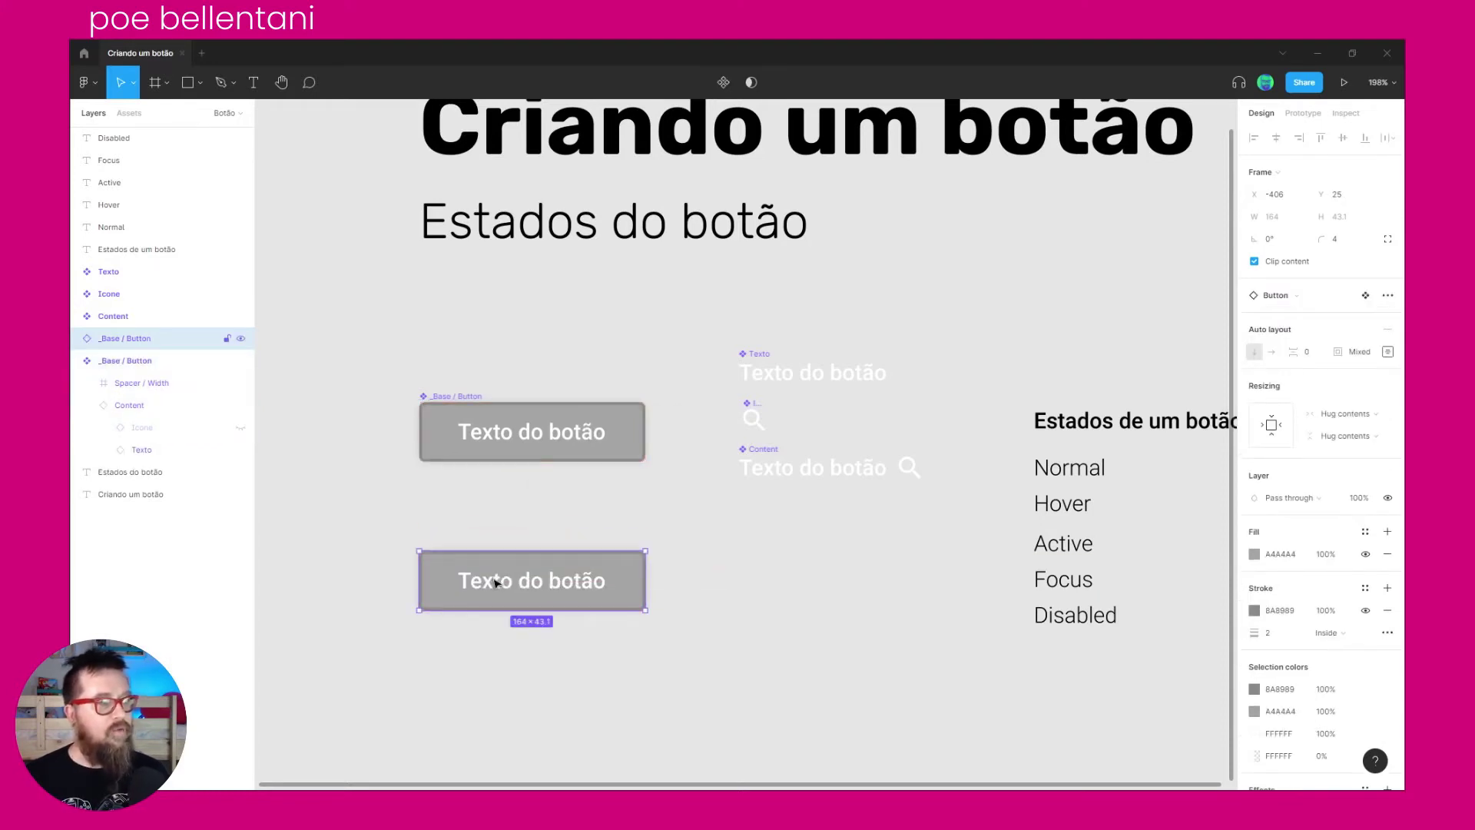
{"action": "mouse_move", "coordinate": [492, 584]}
{"action": "left_mouse_down"}
{"action": "mouse_move", "coordinate": [742, 578]}
{"action": "mouse_move", "coordinate": [604, 659]}
{"action": "left_mouse_up"}
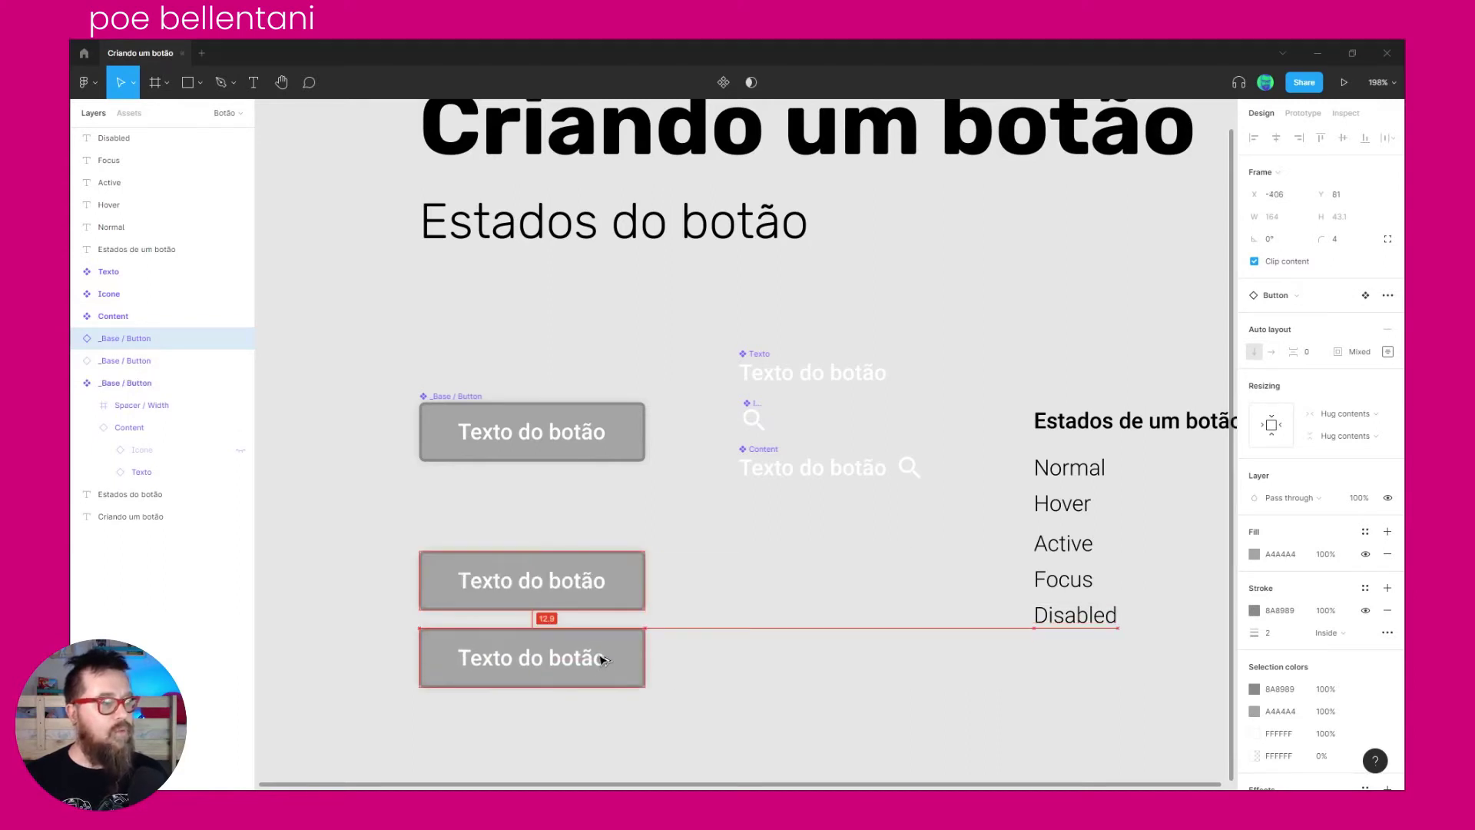
{"action": "scroll", "coordinate": [632, 544], "scroll_direction": "down", "scroll_amount": 3}
{"action": "key", "text": "ctrl+d"}
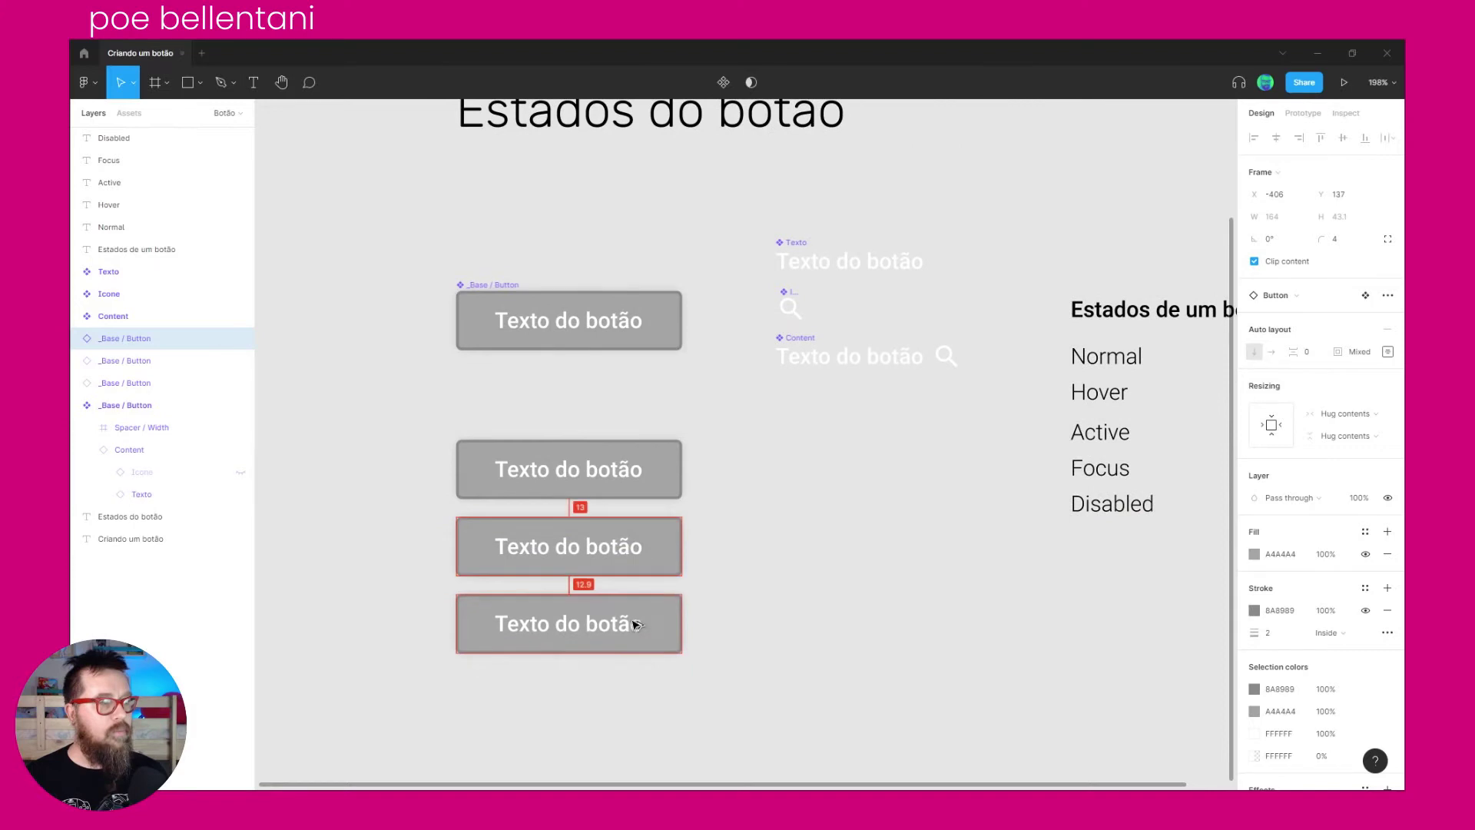
{"action": "key", "text": "ctrl+d"}
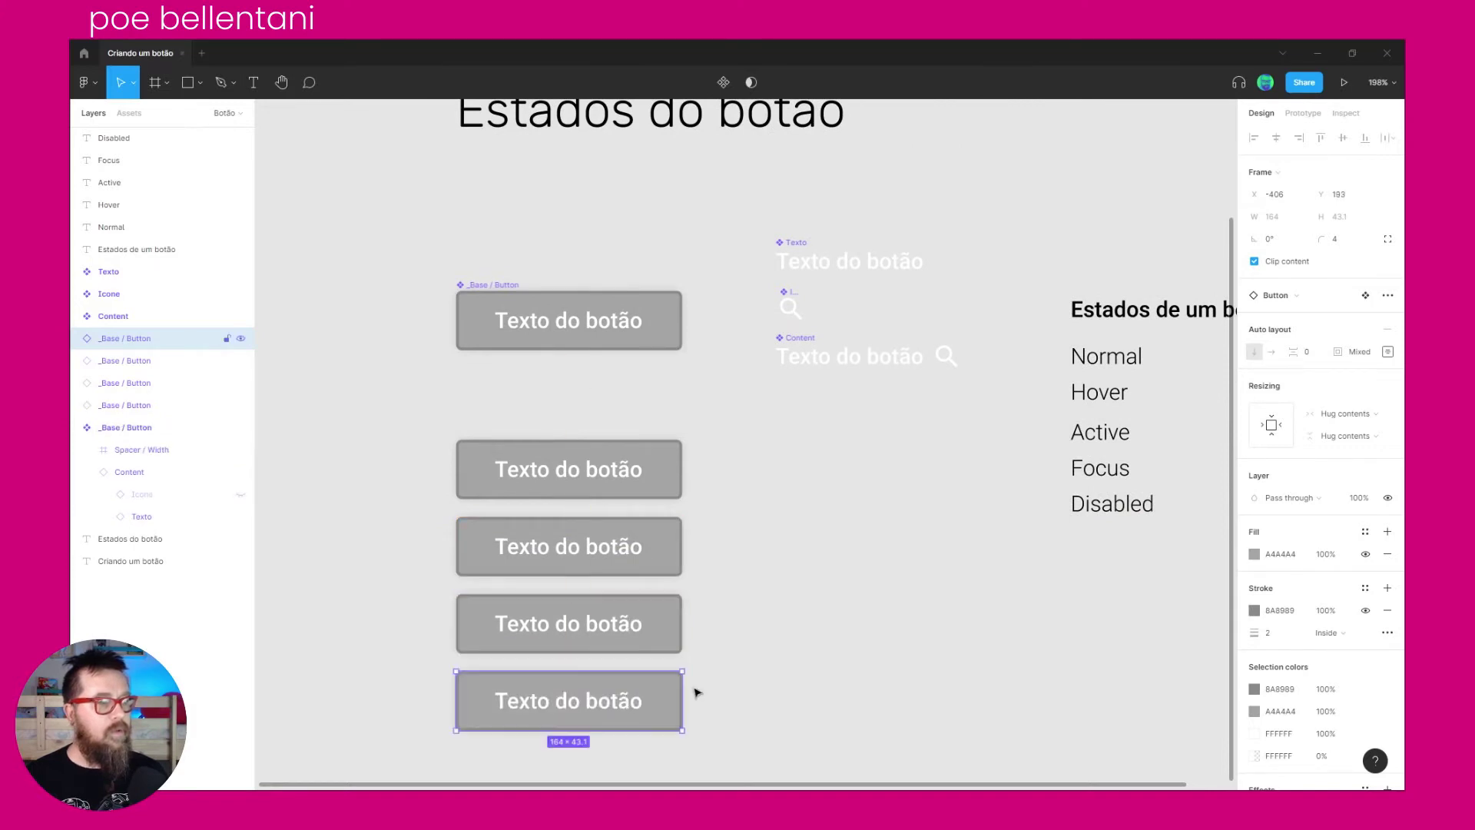
{"action": "scroll", "coordinate": [643, 616], "scroll_direction": "down", "scroll_amount": 3}
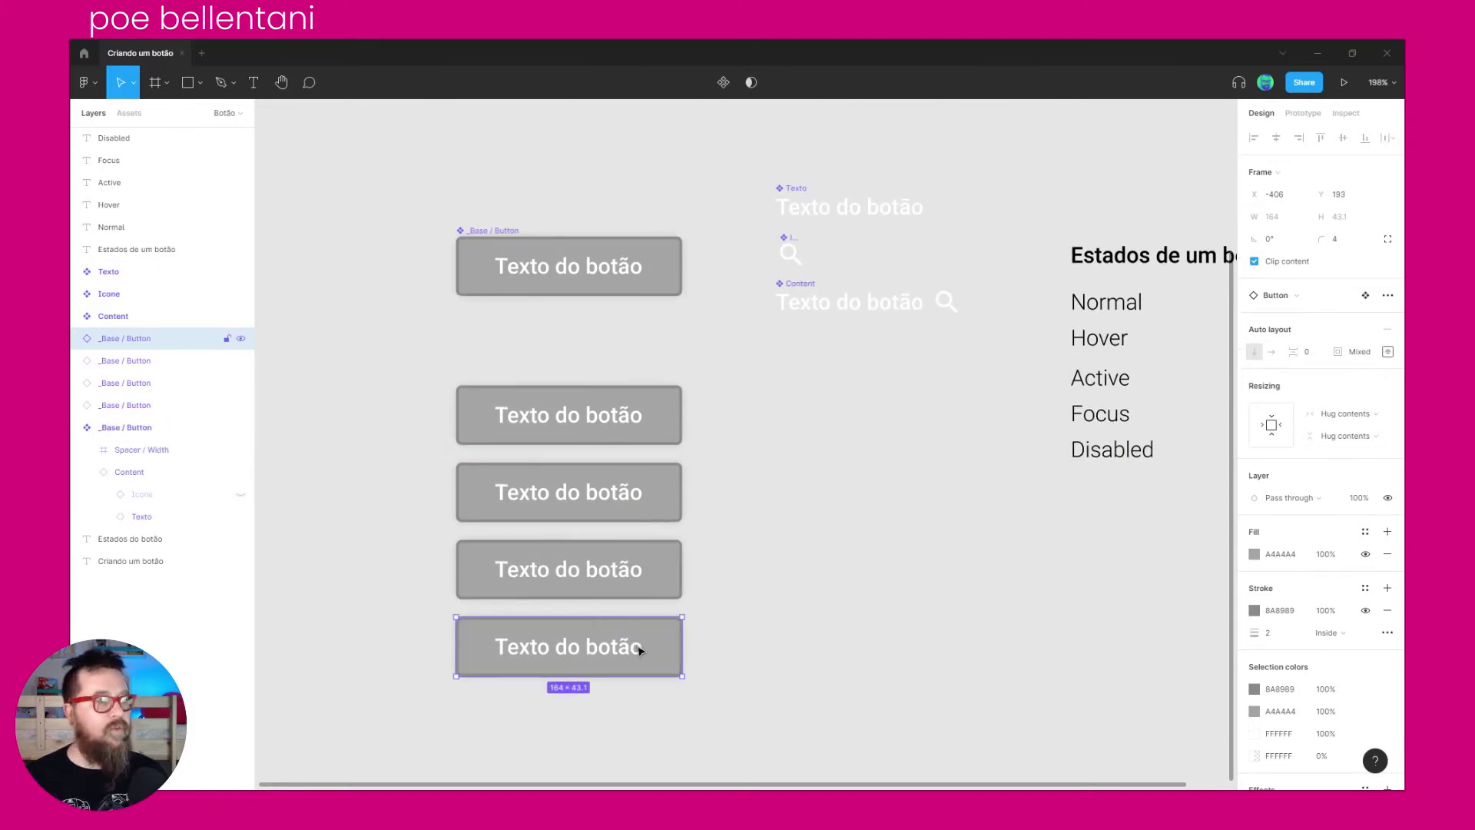
{"action": "left_click_drag", "start_coordinate": [597, 649], "coordinate": [601, 736]}
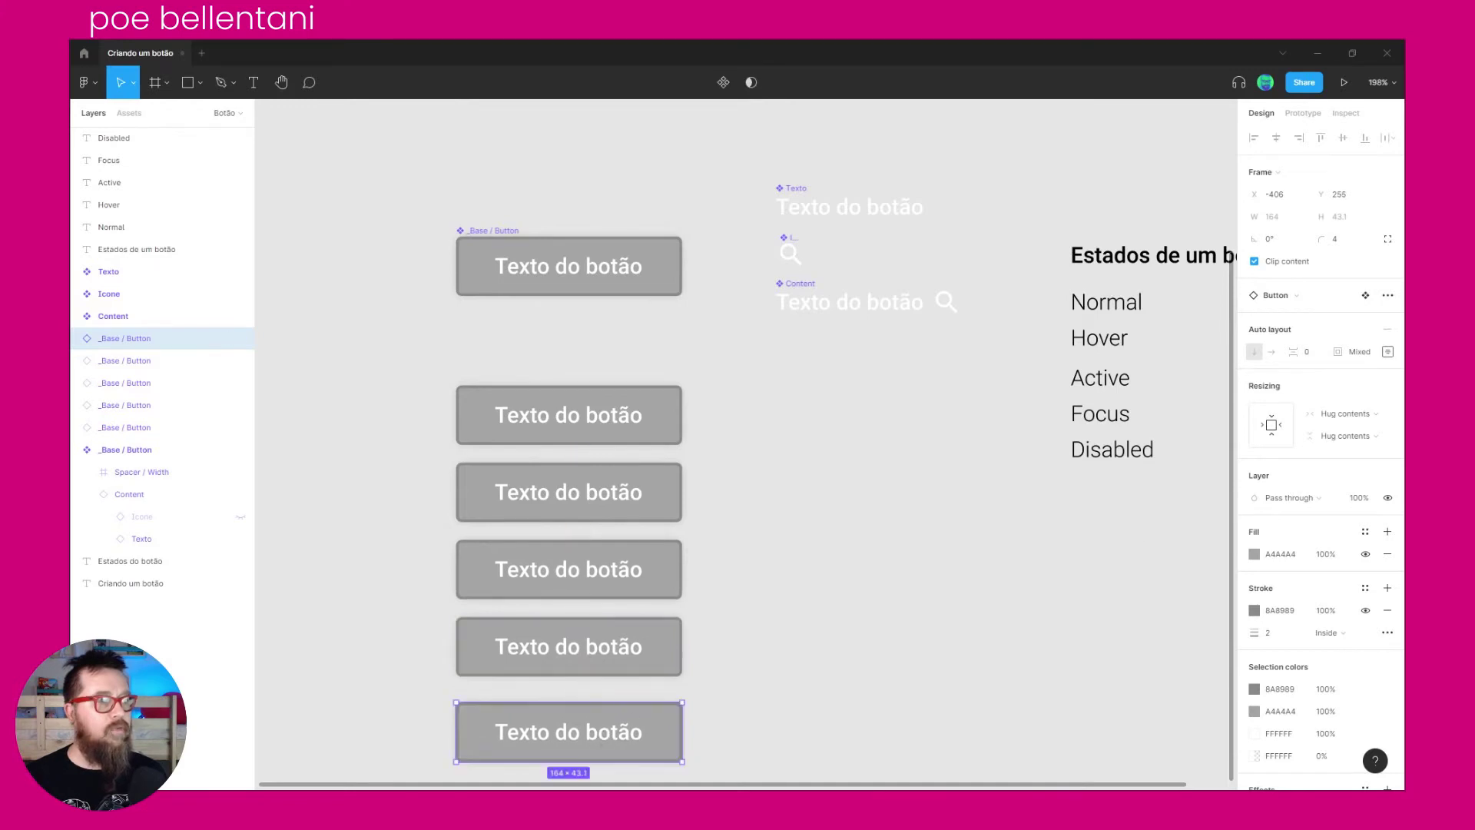
Step: Move the Normal–Disabled state labels beside the button stack
{"action": "left_click_drag", "start_coordinate": [1171, 286], "coordinate": [1063, 513]}
{"action": "mouse_move", "coordinate": [1129, 303]}
{"action": "left_mouse_down"}
{"action": "mouse_move", "coordinate": [749, 398]}
{"action": "mouse_move", "coordinate": [771, 413]}
{"action": "left_mouse_up"}
{"action": "left_click", "coordinate": [819, 456]}
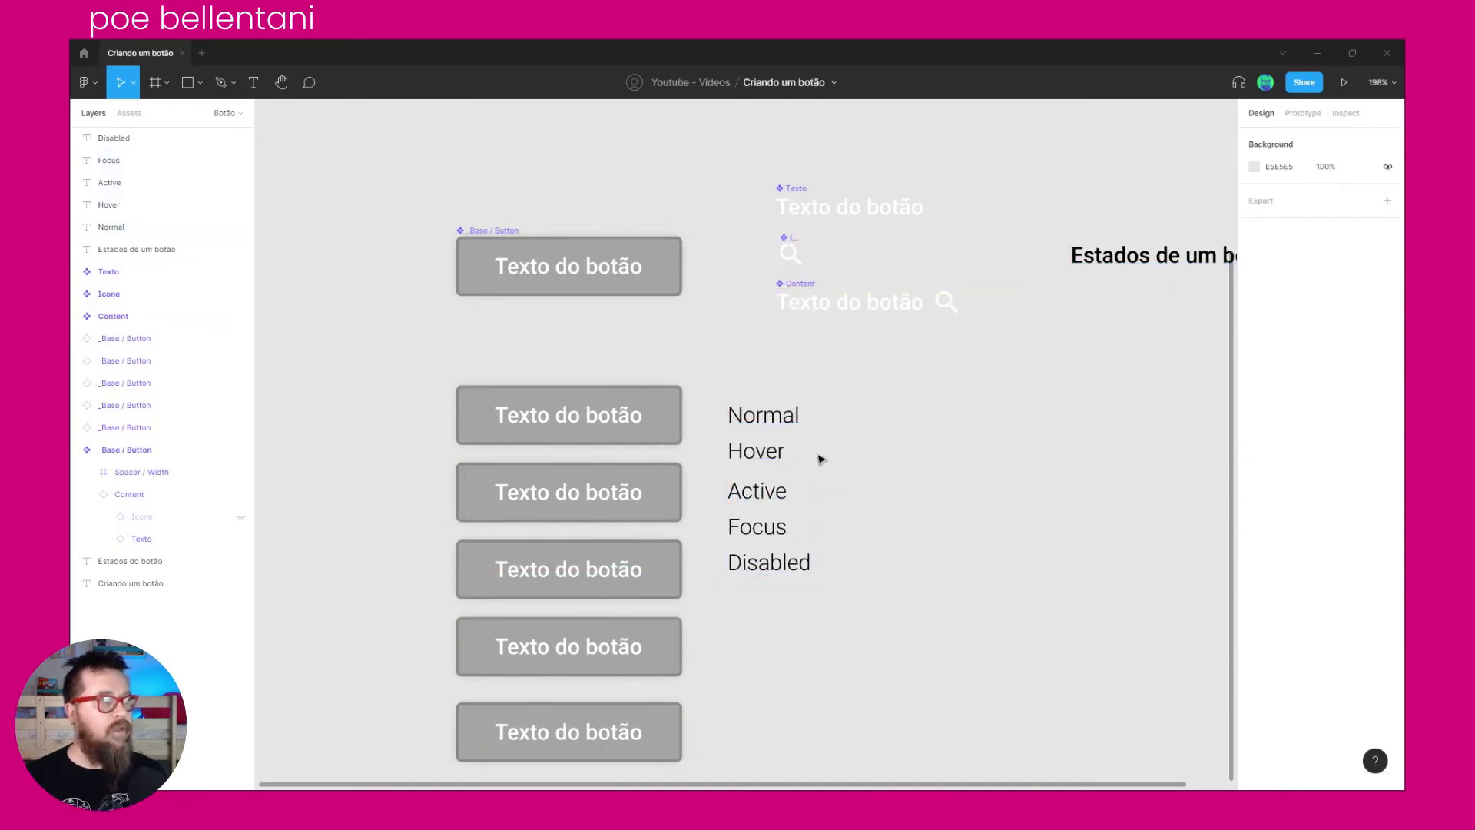
Step: Tidy up the five state labels and widen their spacing to match the buttons
{"action": "left_click_drag", "start_coordinate": [851, 374], "coordinate": [686, 635]}
{"action": "left_click_drag", "start_coordinate": [861, 380], "coordinate": [749, 603]}
{"action": "left_click", "coordinate": [800, 565]}
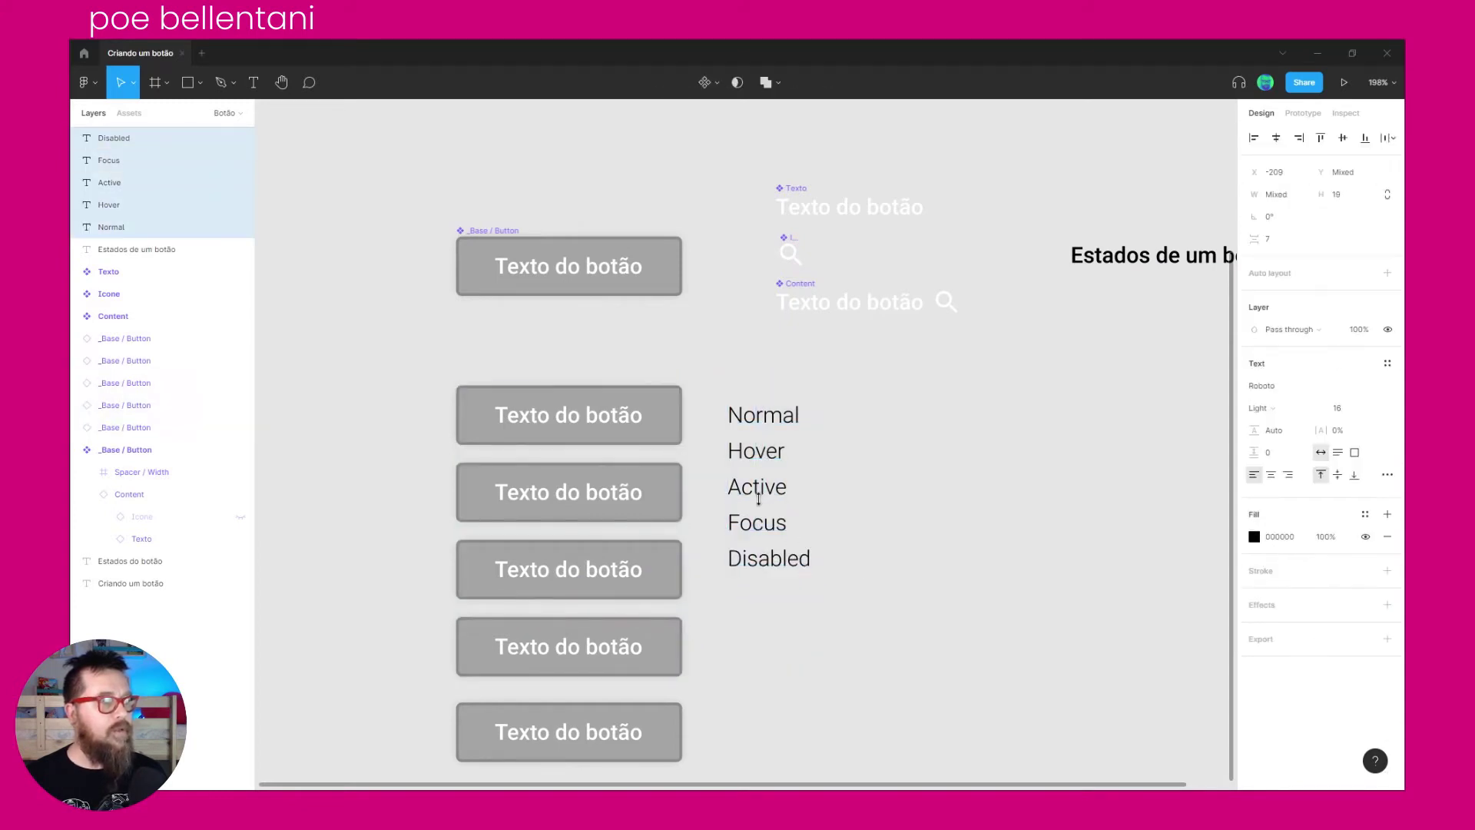
{"action": "left_click_drag", "start_coordinate": [761, 462], "coordinate": [750, 538]}
{"action": "left_click", "coordinate": [896, 491]}
Step: Select the Normal and Hover buttons to check they line up with their labels
{"action": "scroll", "coordinate": [753, 390], "scroll_direction": "left", "scroll_amount": 3}
{"action": "scroll", "coordinate": [753, 390], "scroll_direction": "down", "scroll_amount": 1}
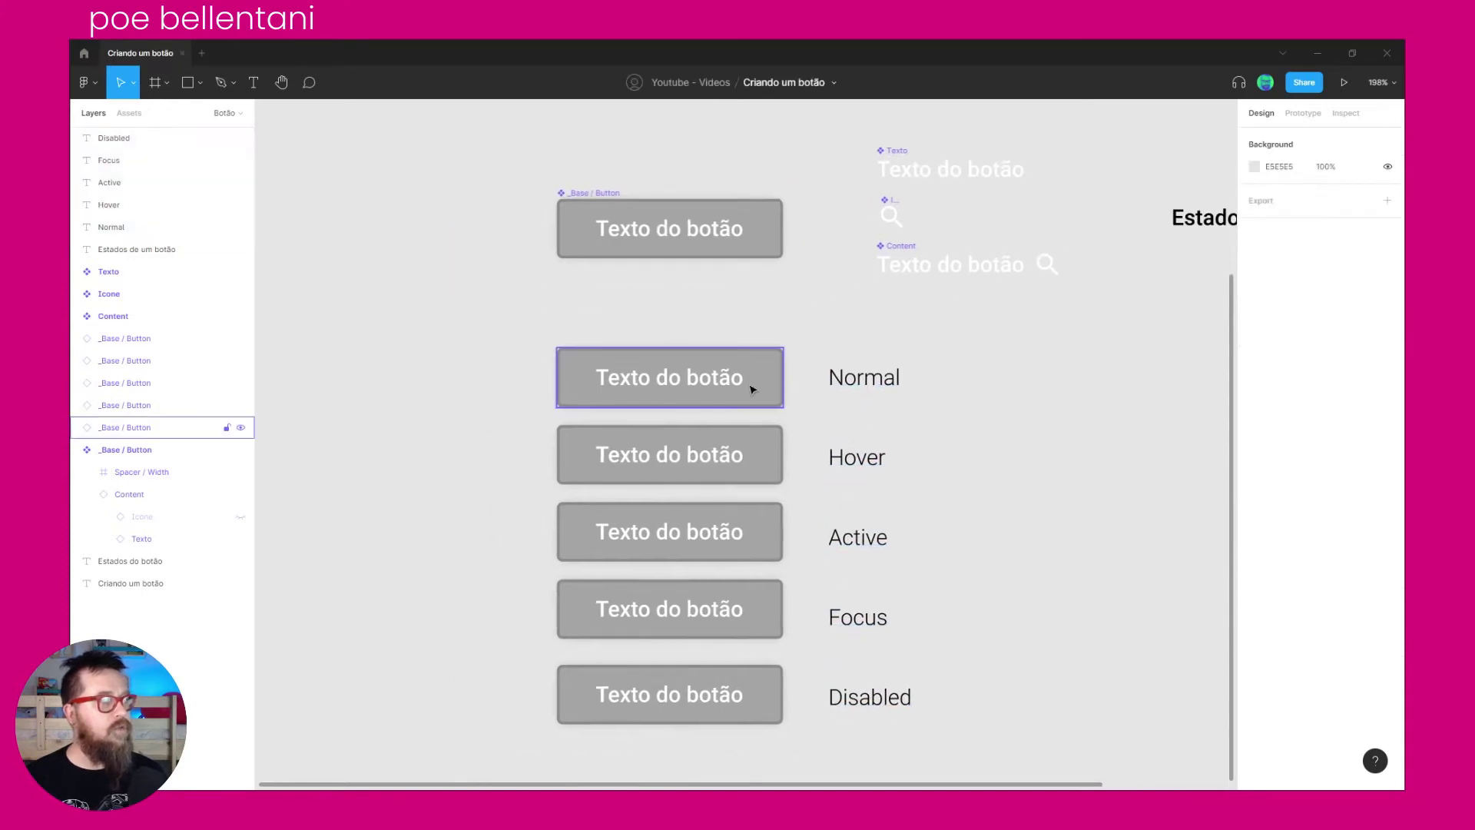
{"action": "left_click", "coordinate": [711, 385]}
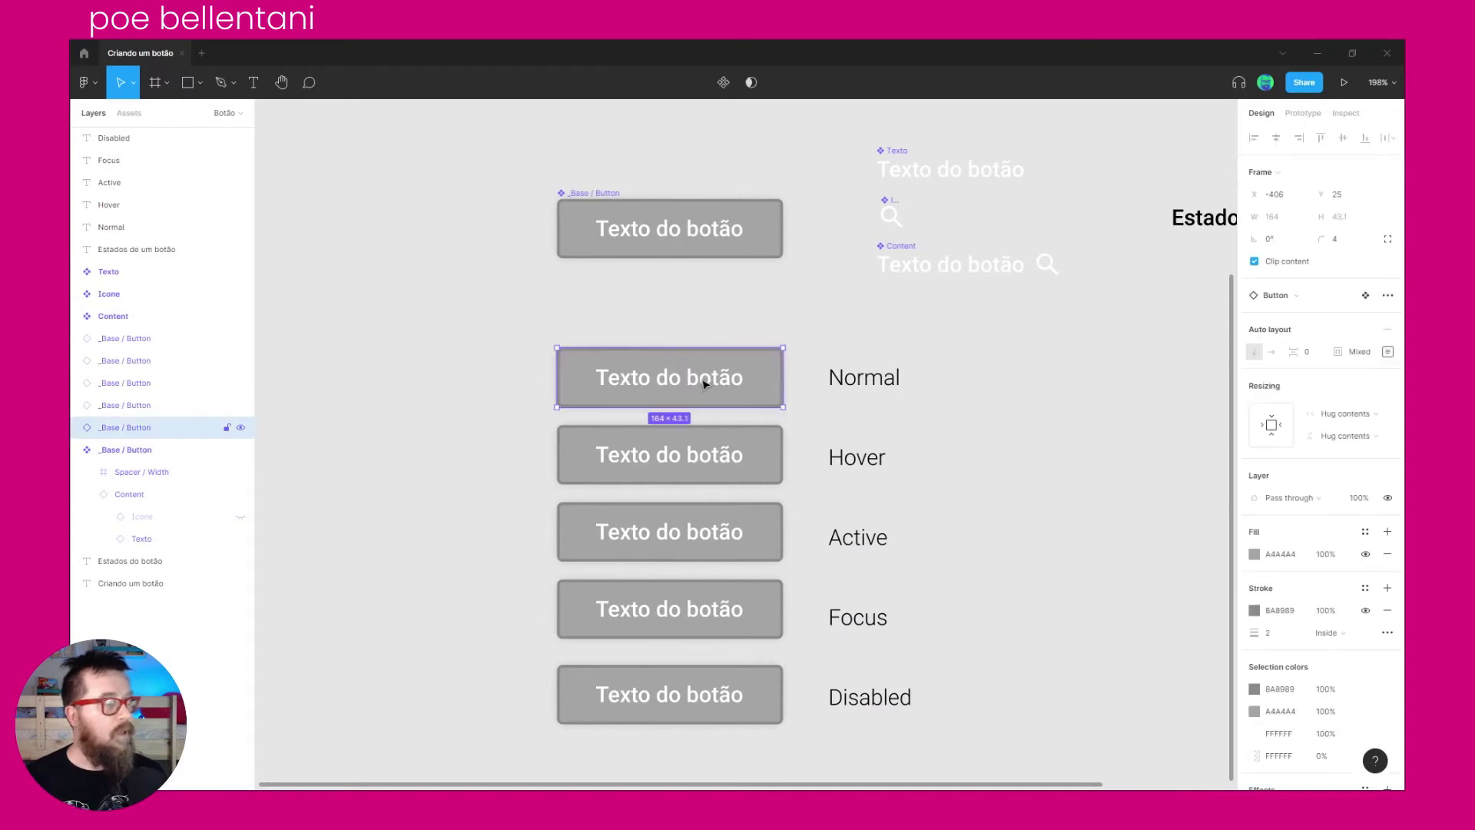
{"action": "left_click", "coordinate": [742, 444]}
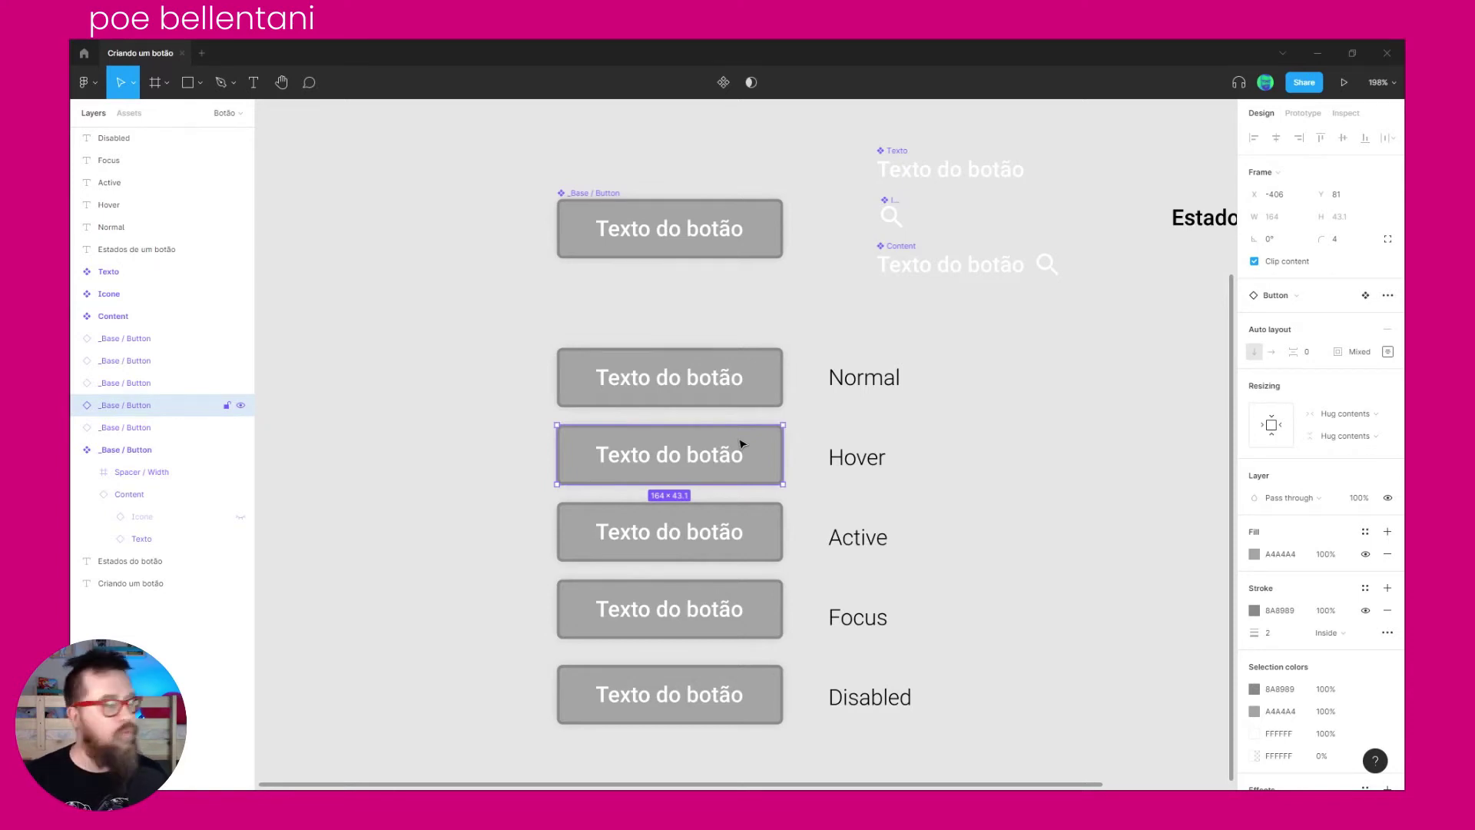
{"action": "left_click", "coordinate": [753, 384]}
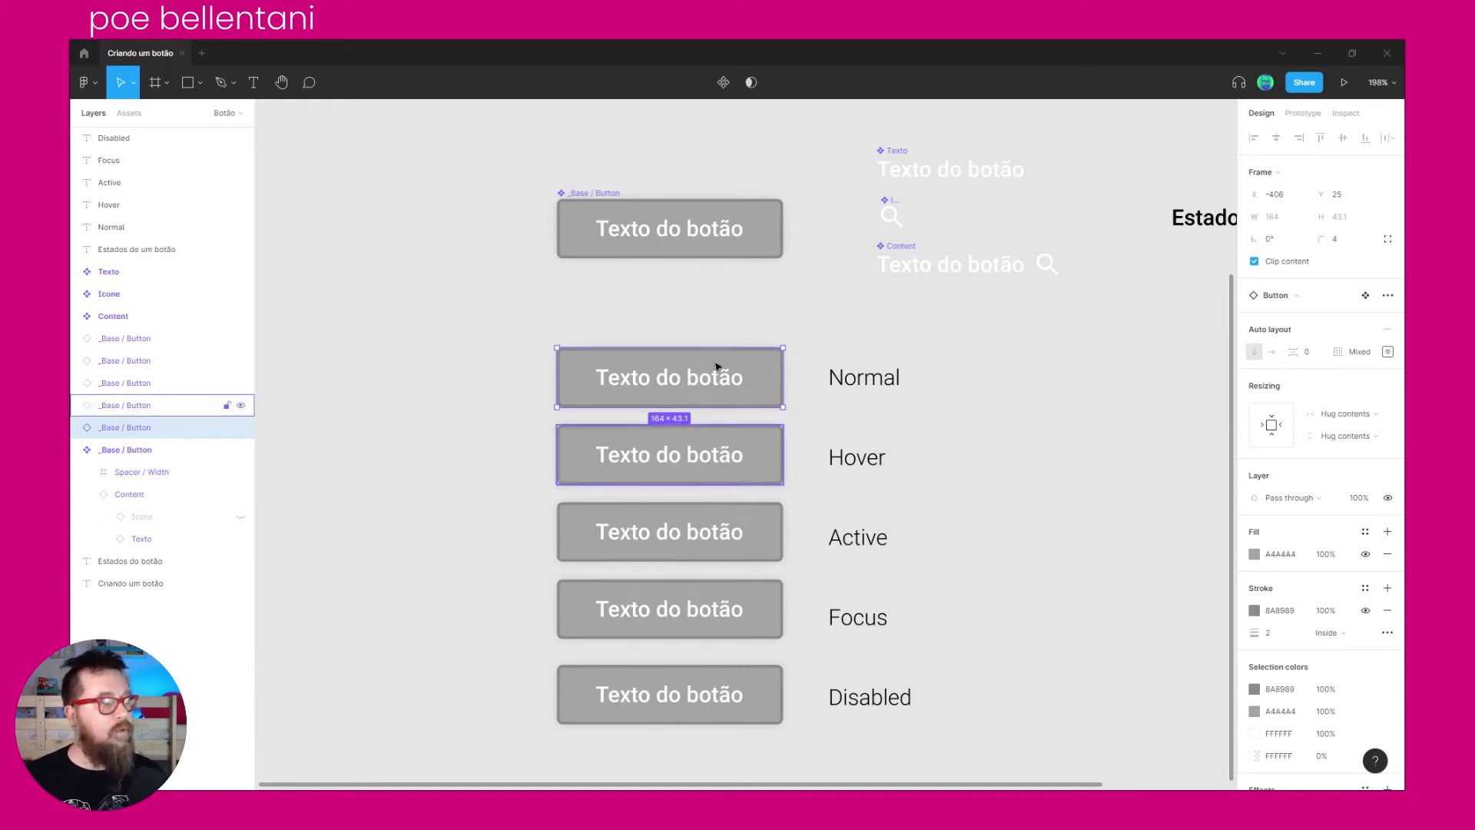
Step: Fill the Normal, Hover, Active and Focus buttons with blue 181EAE
{"action": "left_click_drag", "start_coordinate": [530, 316], "coordinate": [739, 743]}
{"action": "left_click_drag", "start_coordinate": [503, 338], "coordinate": [766, 615]}
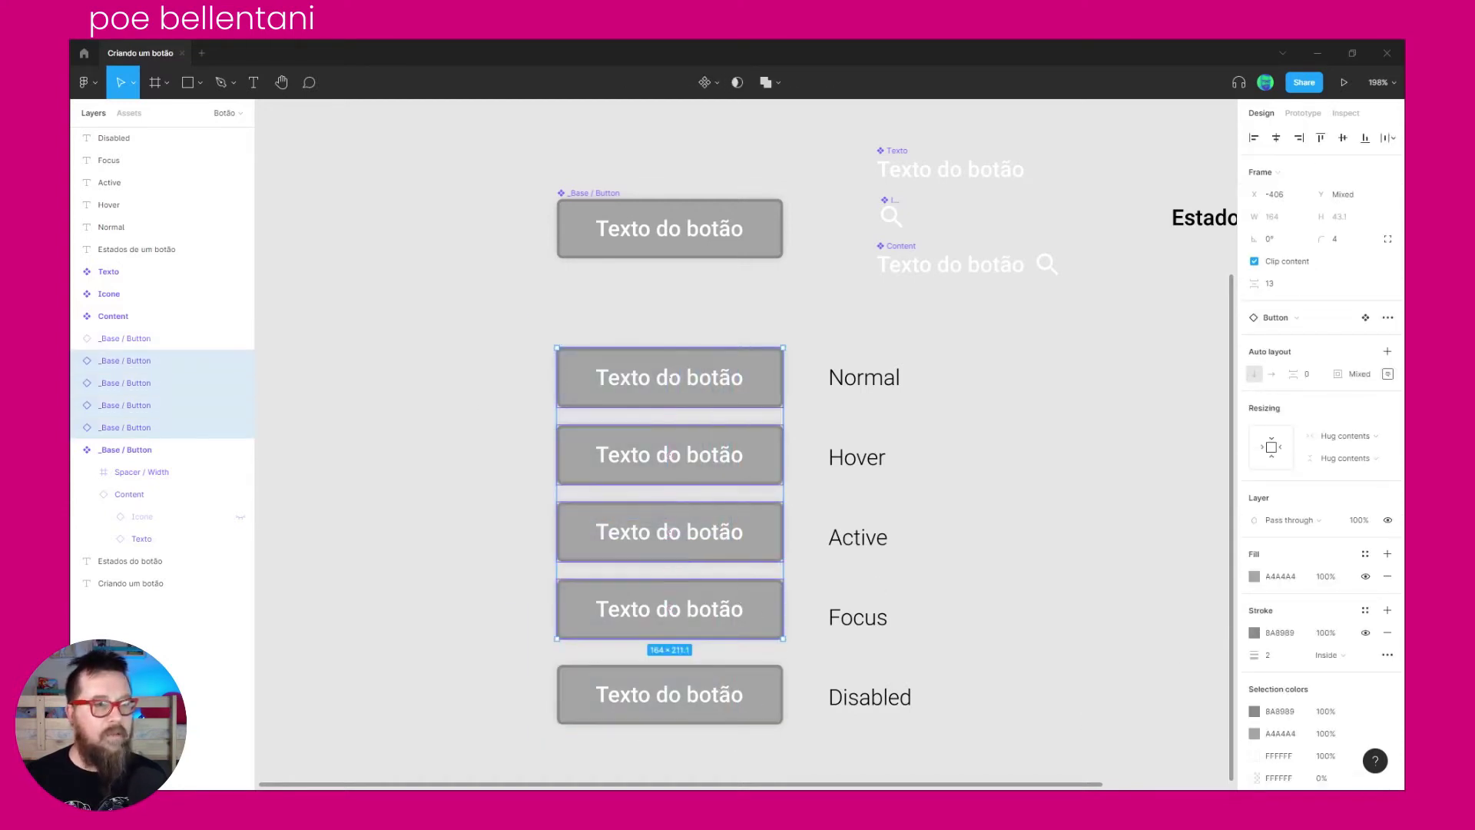
{"action": "left_click", "coordinate": [1254, 576]}
{"action": "left_click", "coordinate": [1186, 625]}
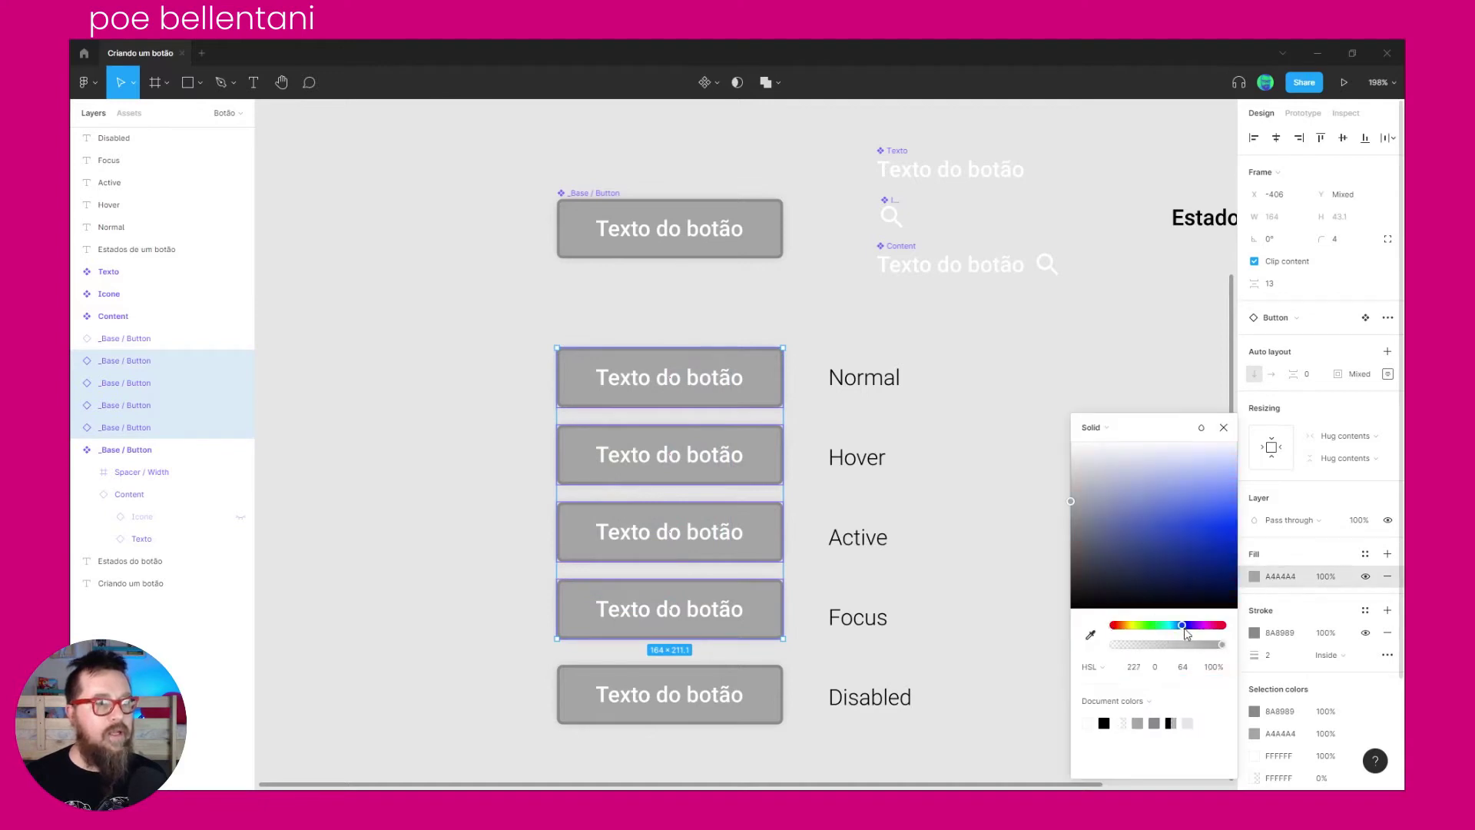
{"action": "left_click", "coordinate": [1197, 545]}
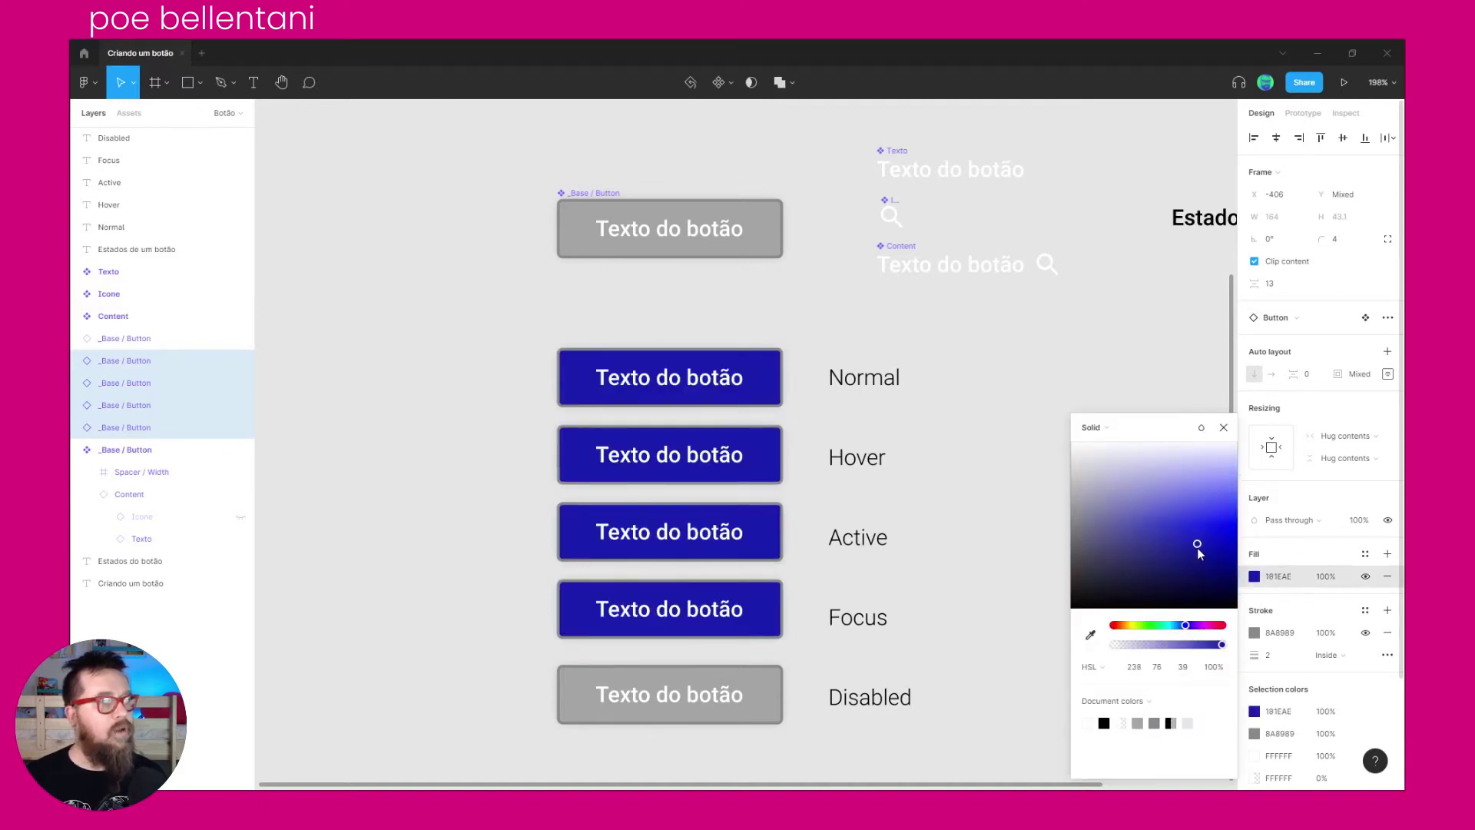
Step: Match the four blue buttons' border colour to their 181EAE fill
{"action": "left_click", "coordinate": [1254, 632]}
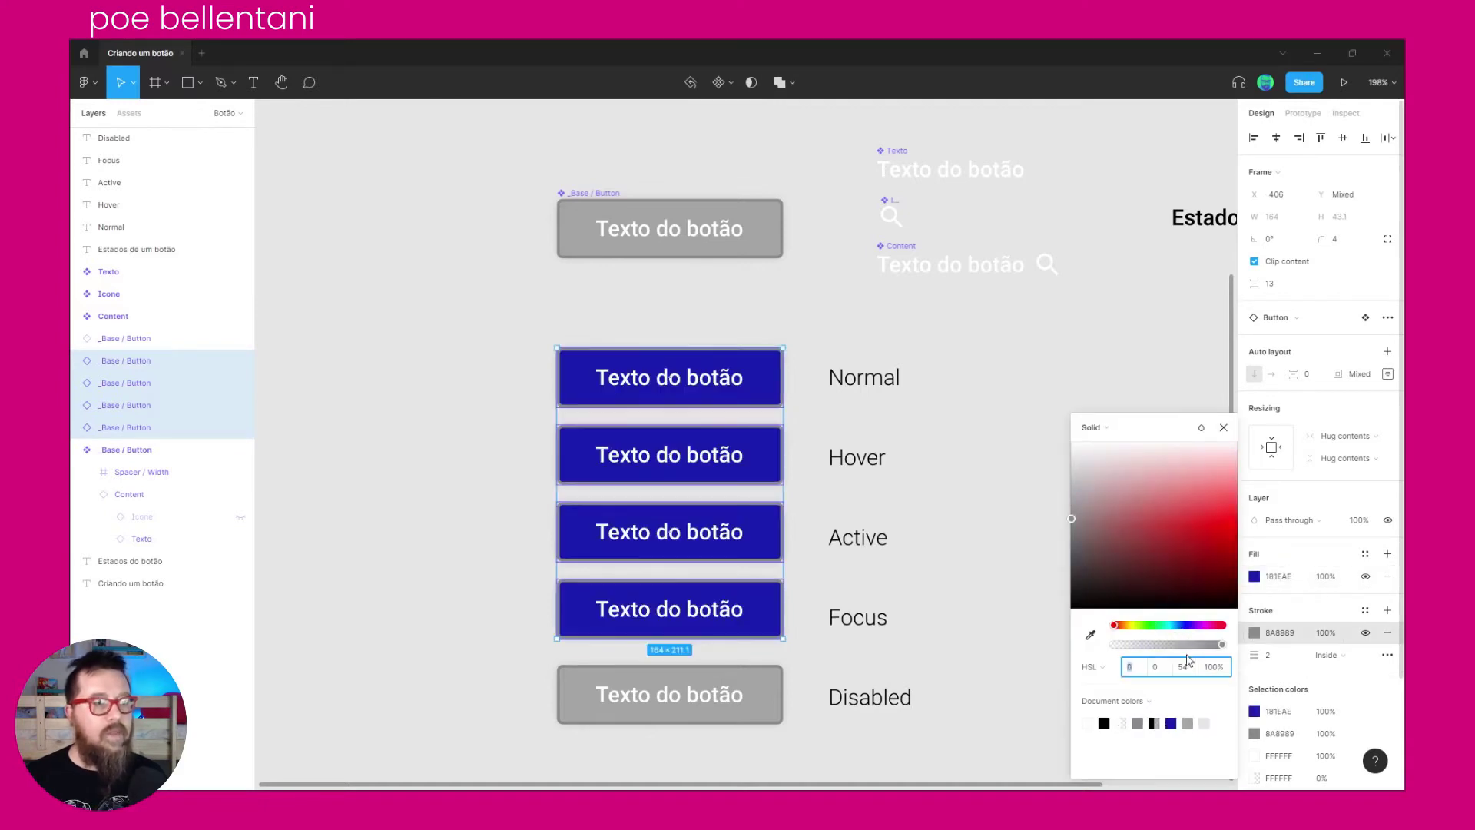
{"action": "left_click", "coordinate": [1091, 635]}
{"action": "left_click", "coordinate": [776, 374]}
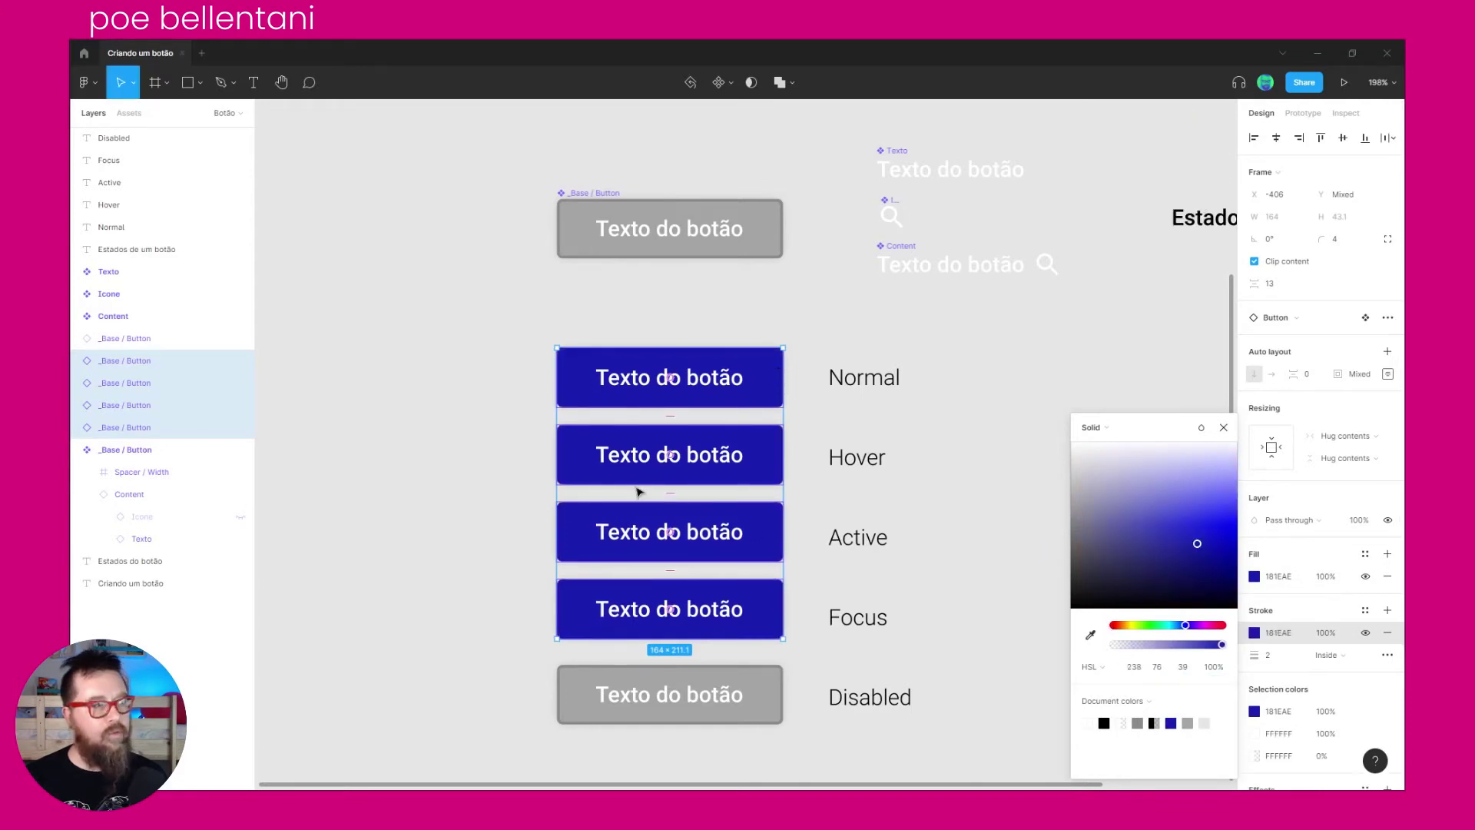
{"action": "left_click", "coordinate": [488, 467]}
{"action": "left_click", "coordinate": [651, 476]}
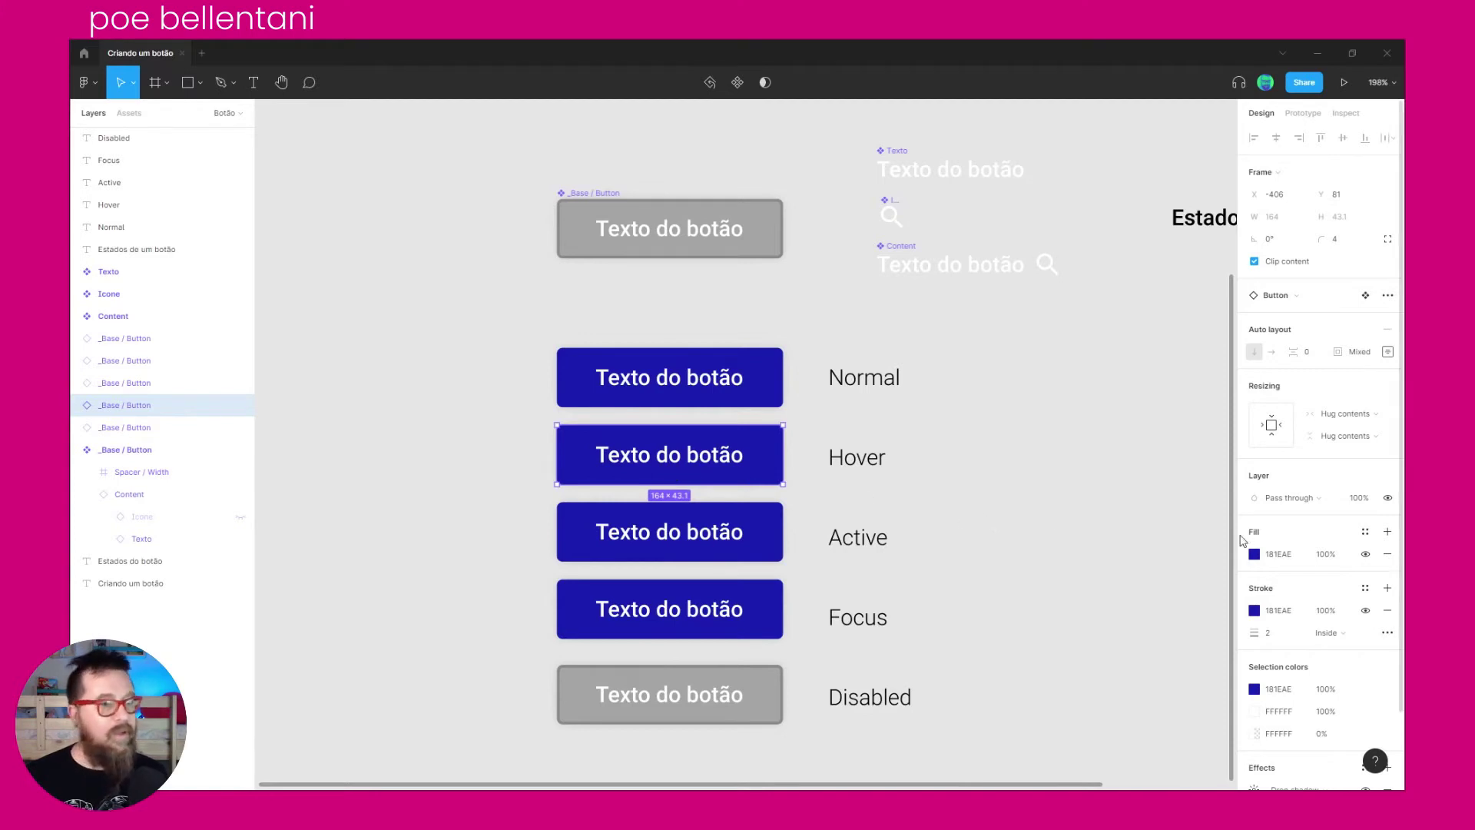
Step: Darken the Hover button's fill to 282954 and eyedrop that colour into its border
{"action": "left_click", "coordinate": [1254, 554]}
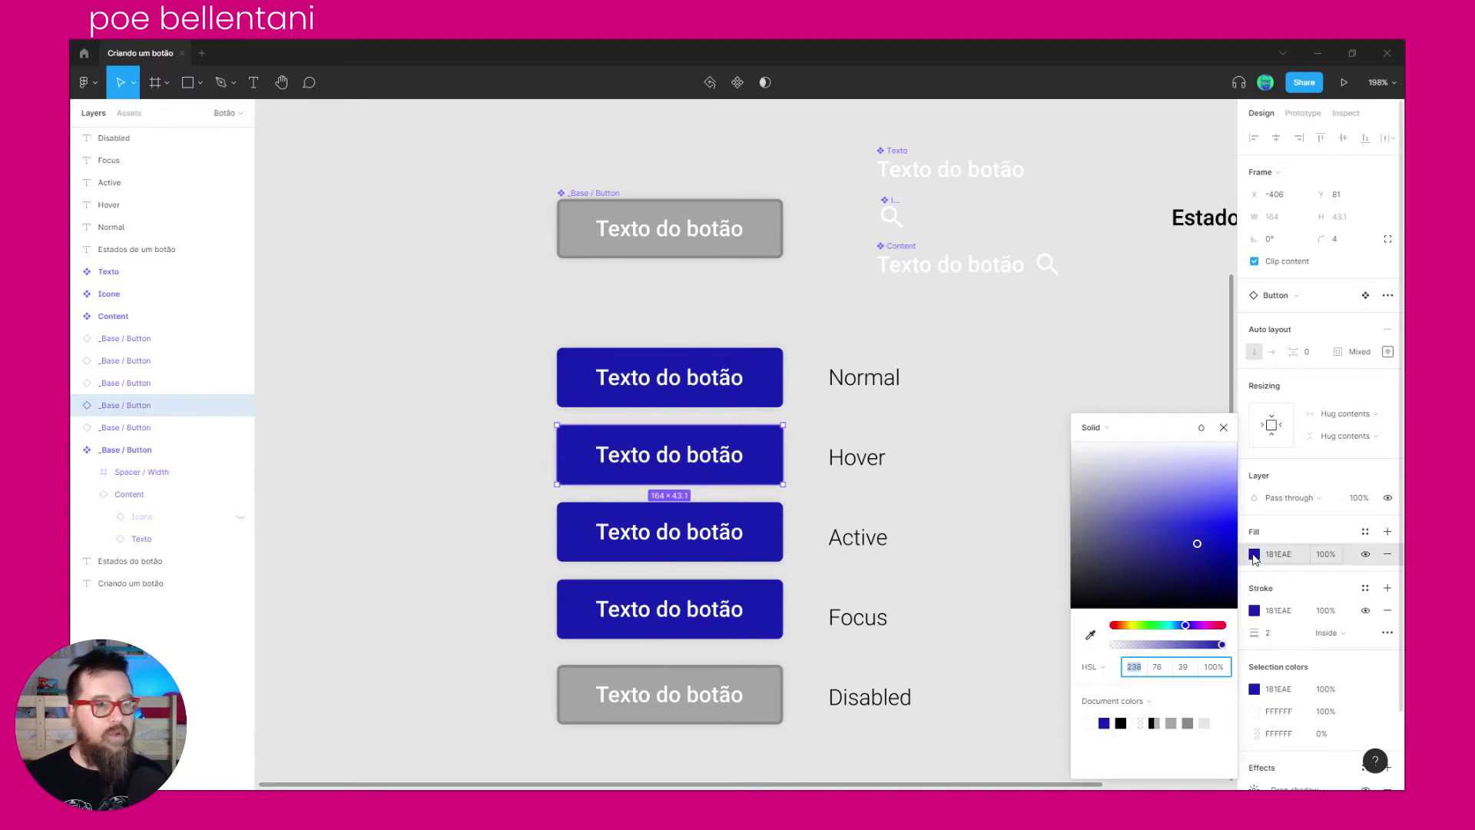
{"action": "left_click_drag", "start_coordinate": [1089, 541], "coordinate": [1132, 575]}
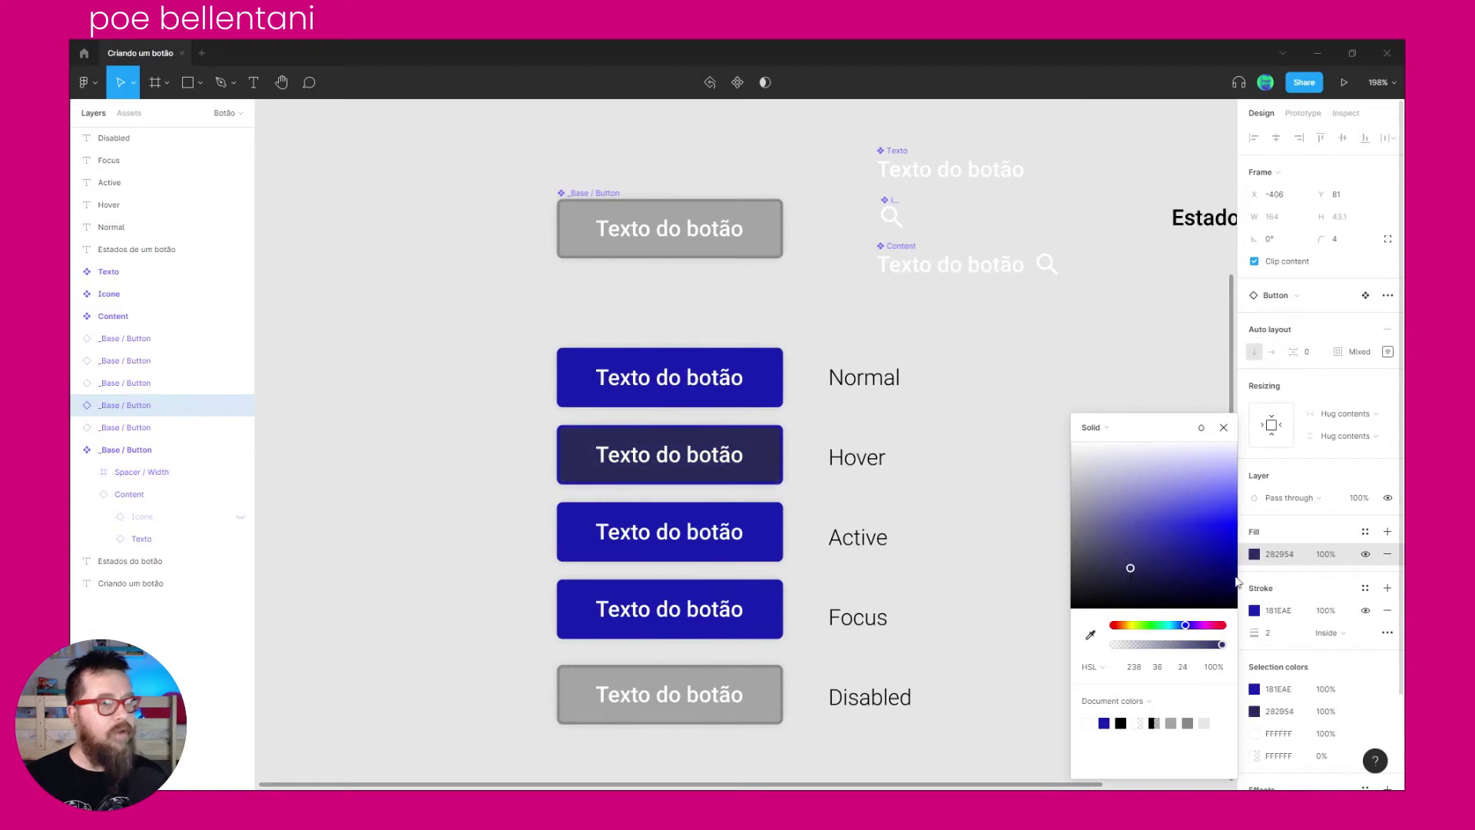
{"action": "left_click", "coordinate": [1255, 611]}
{"action": "left_click", "coordinate": [1090, 634]}
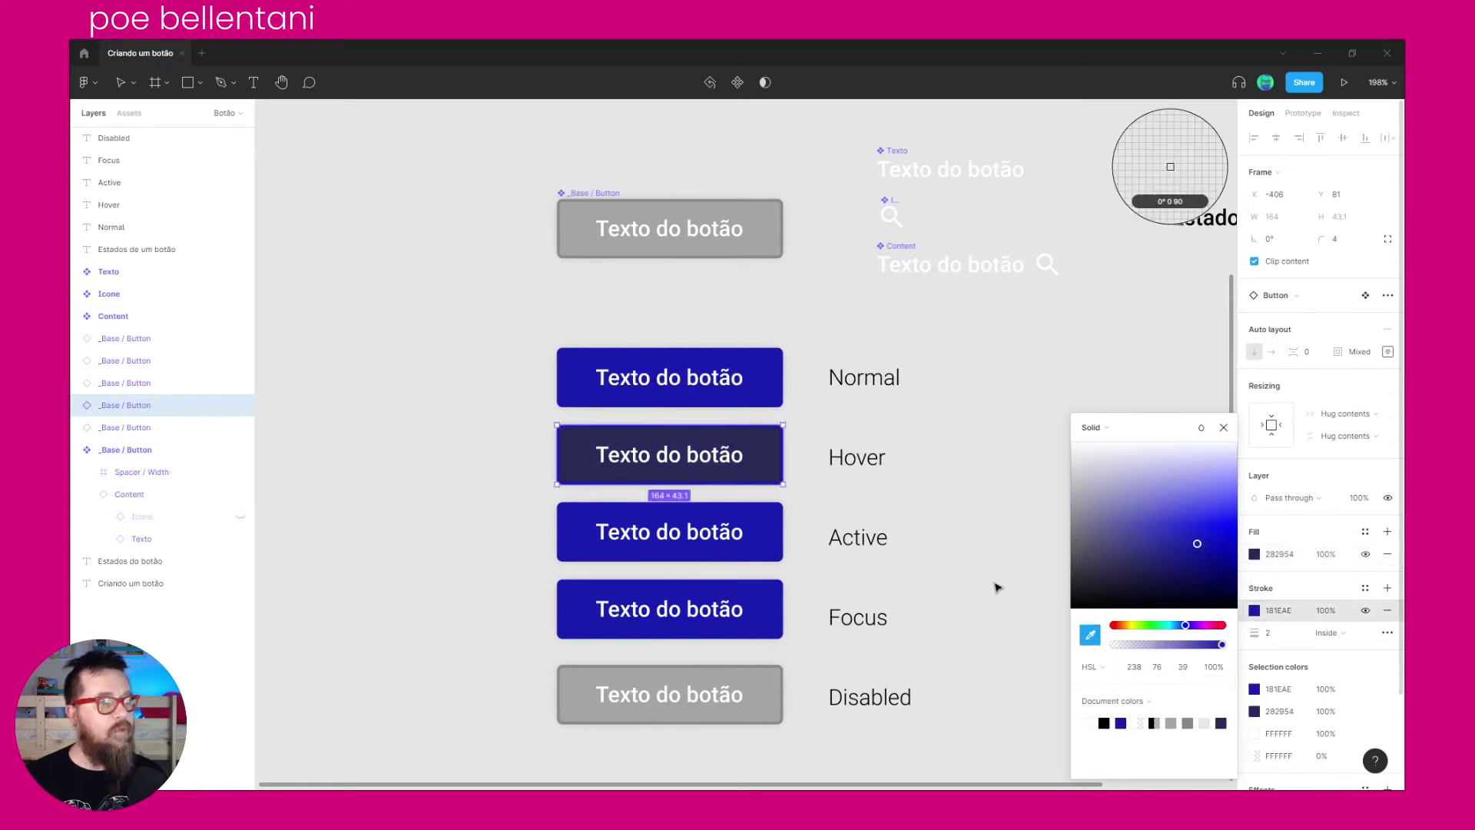
{"action": "left_click", "coordinate": [780, 453]}
{"action": "left_click", "coordinate": [959, 447]}
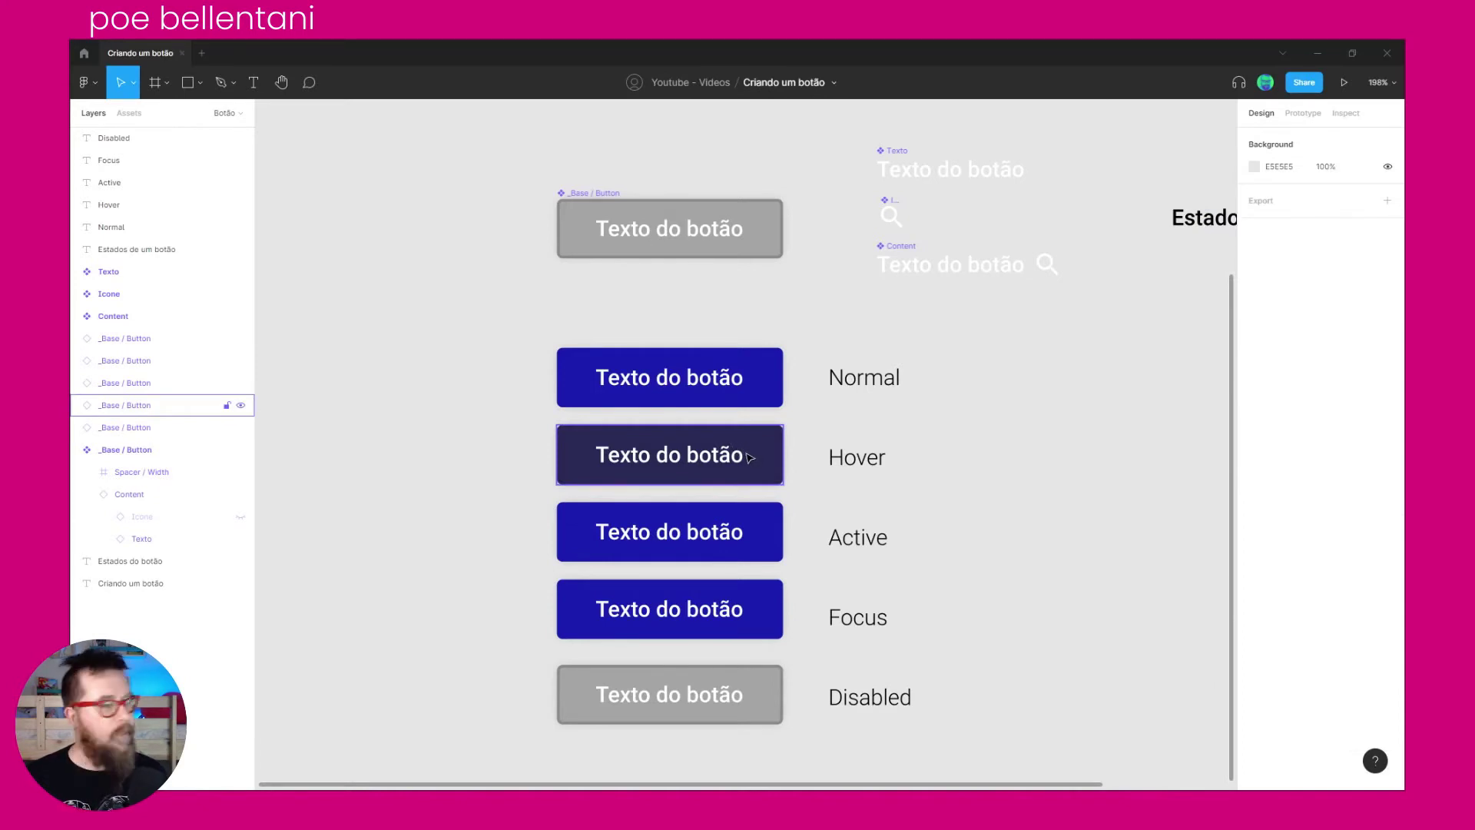
{"action": "left_click", "coordinate": [752, 521]}
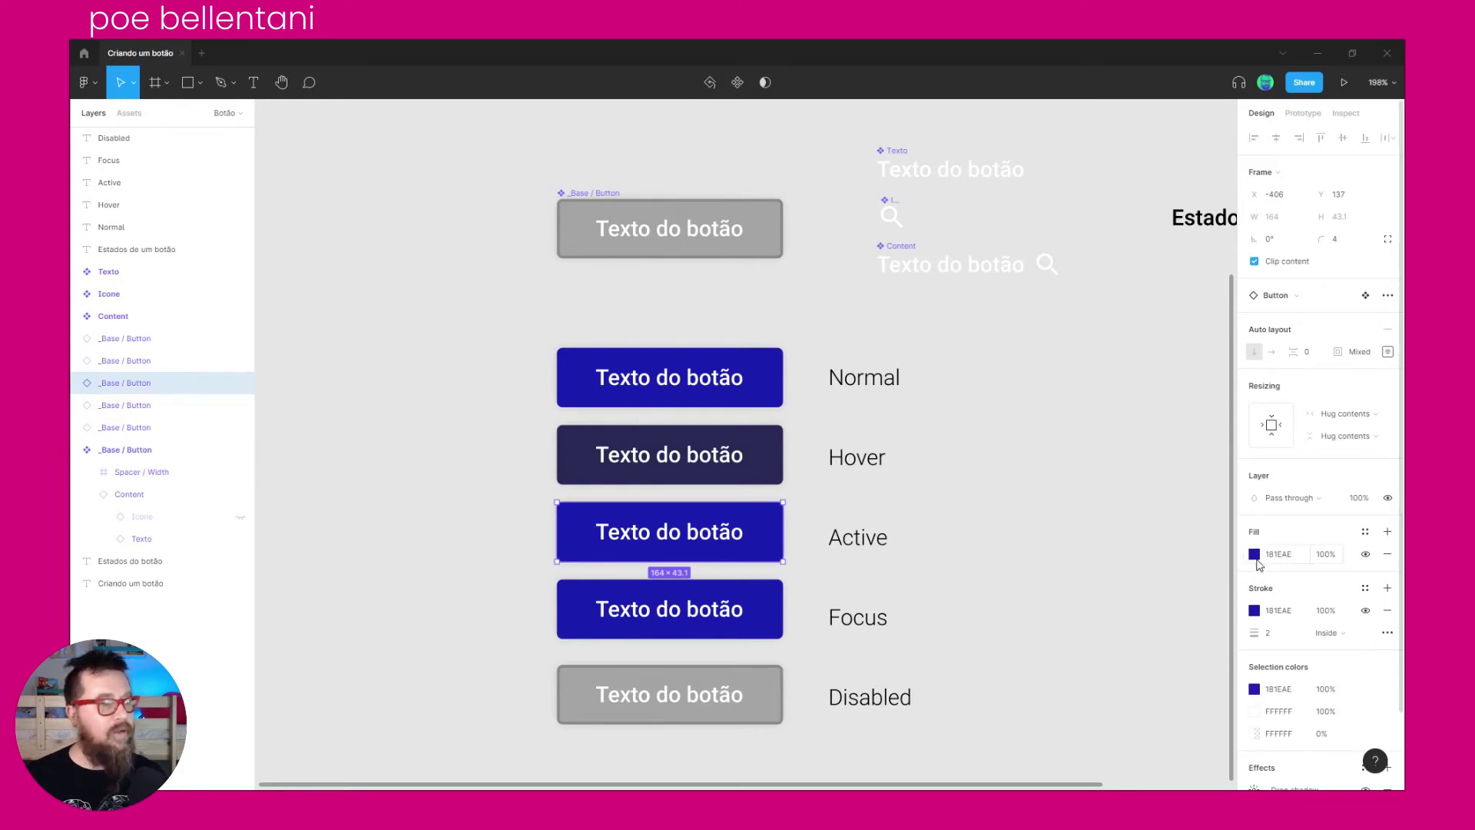
Step: Eyedrop the Hover button's dark 282954 colour into the Active button's border
{"action": "left_click", "coordinate": [1255, 612]}
{"action": "left_click", "coordinate": [1089, 635]}
{"action": "left_click", "coordinate": [774, 460]}
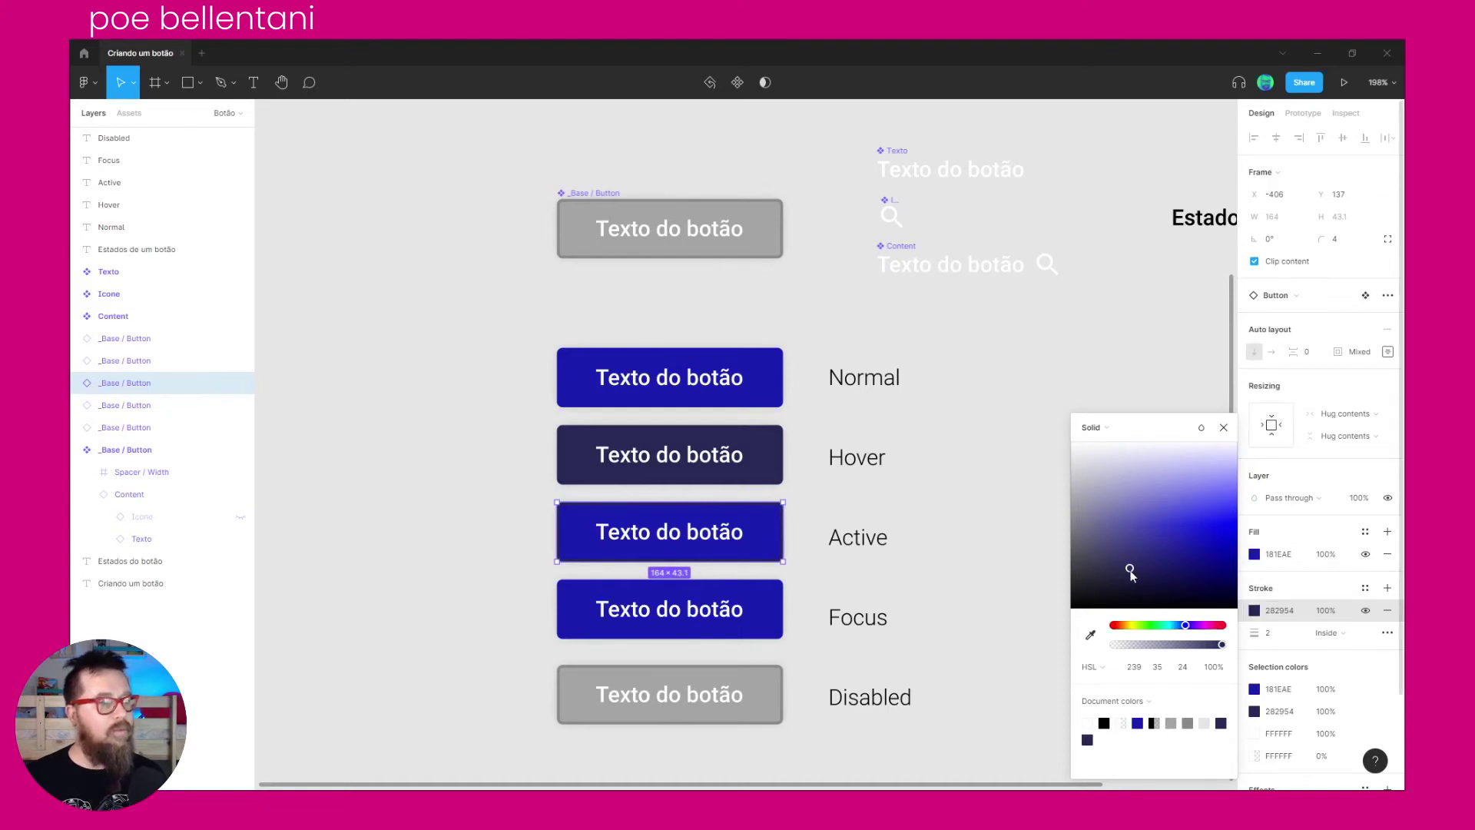
Step: Lower the Active button's fill saturation to 282D9F, comparing it with Hover
{"action": "left_click", "coordinate": [1256, 557]}
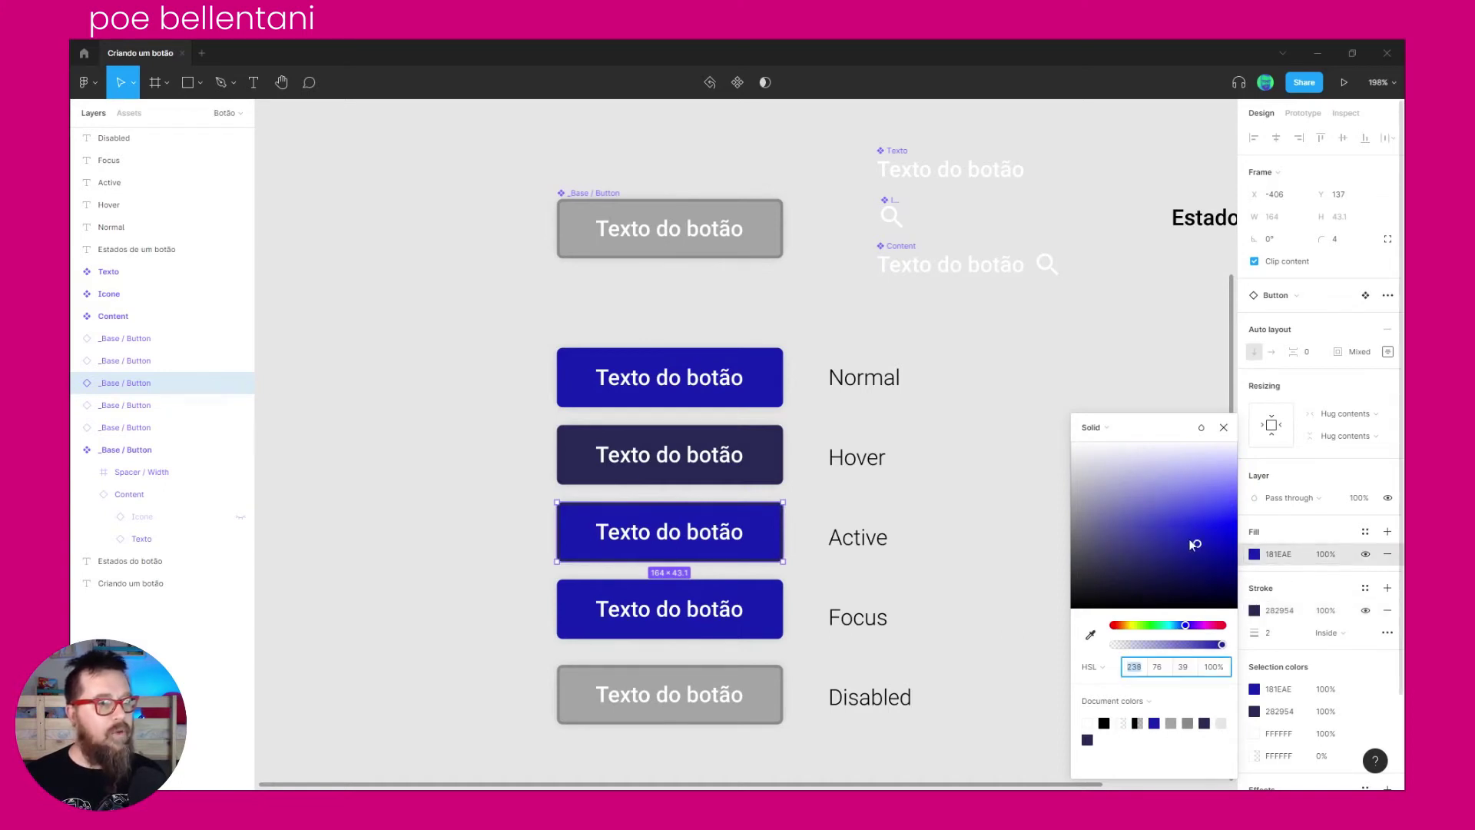
{"action": "left_click_drag", "start_coordinate": [1194, 547], "coordinate": [1169, 542]}
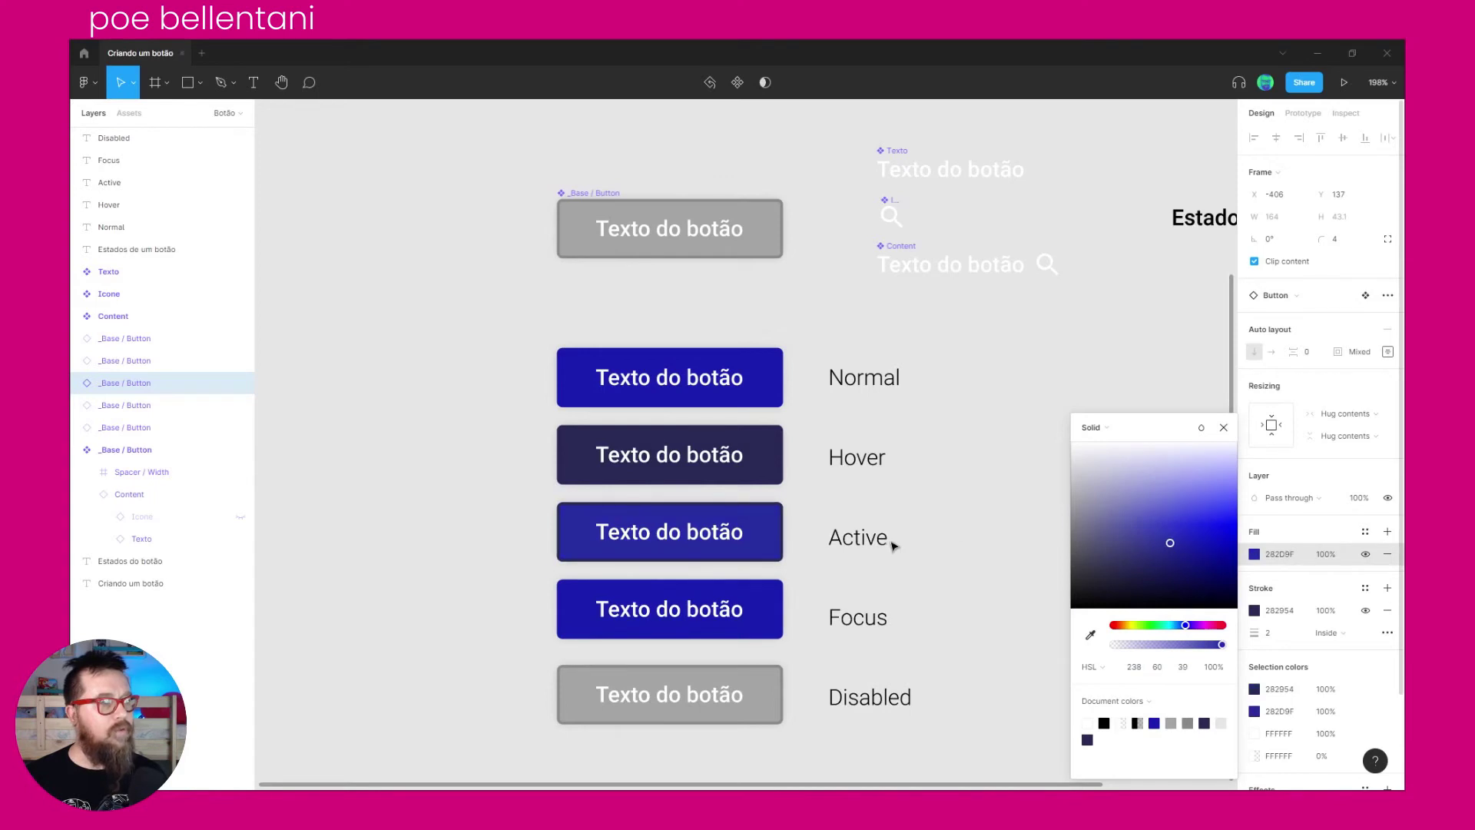
{"action": "left_click", "coordinate": [743, 445]}
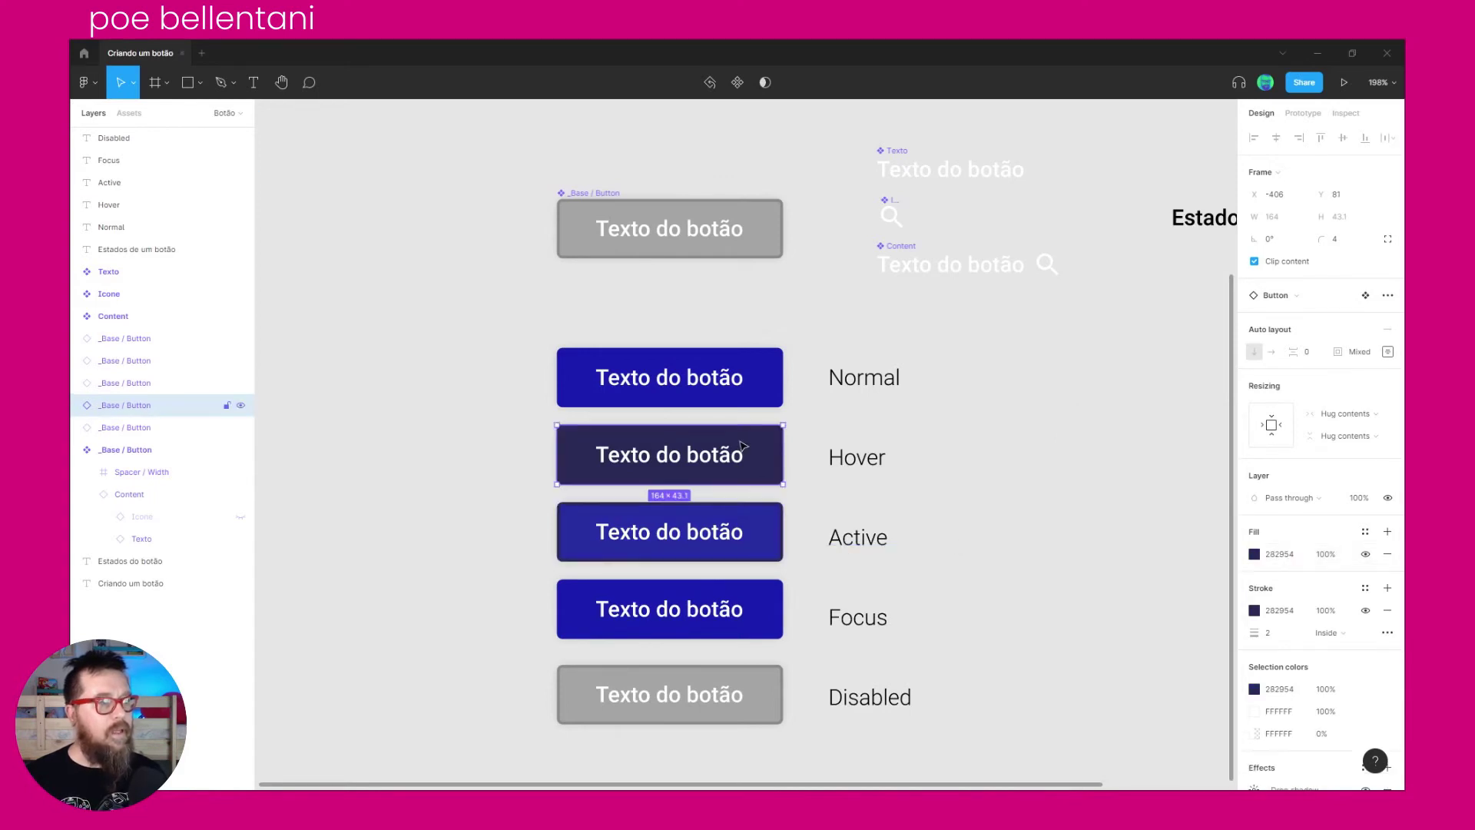
{"action": "scroll", "coordinate": [1389, 710], "scroll_direction": "down", "scroll_amount": 3}
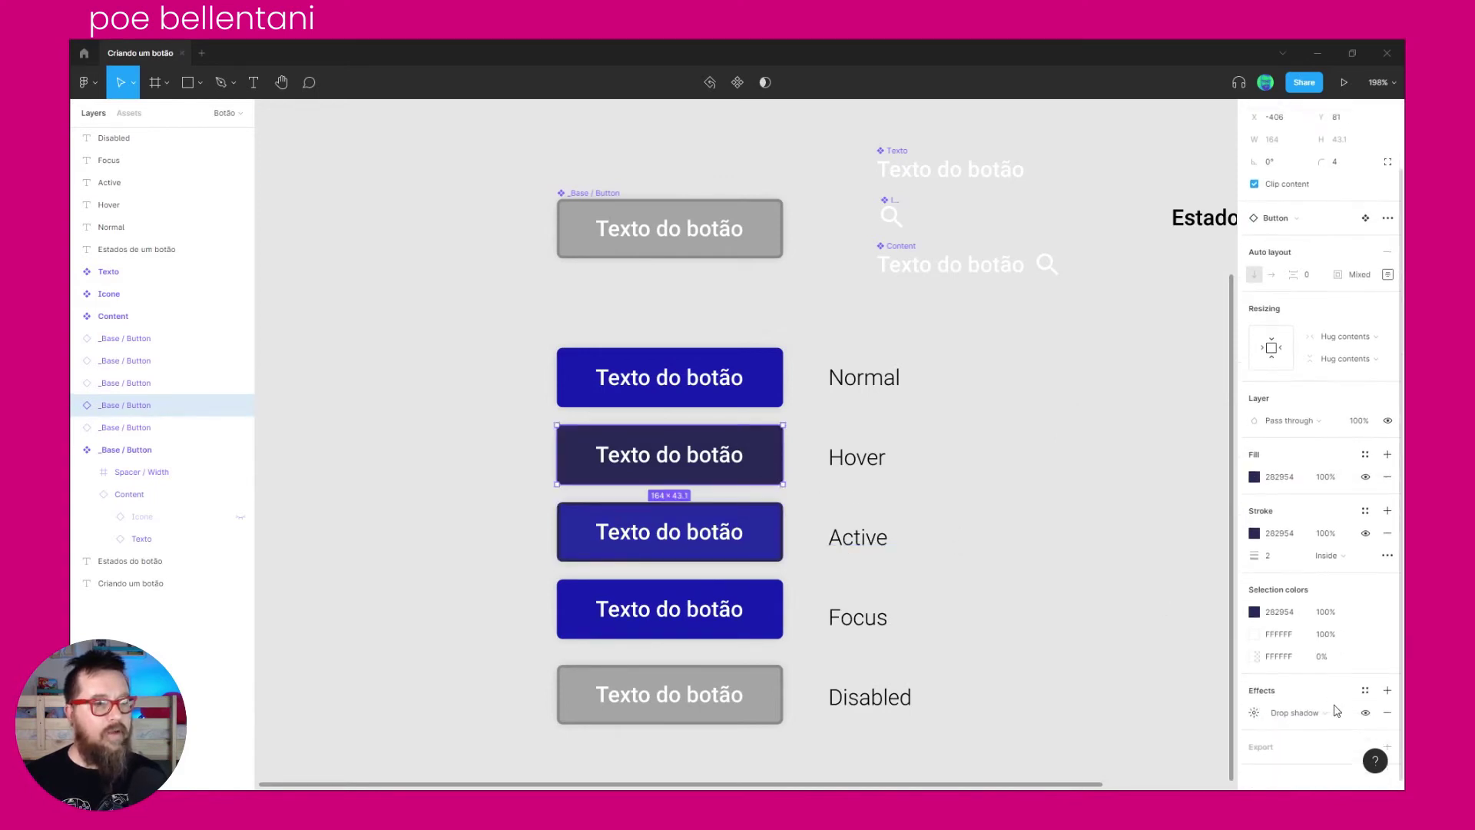
{"action": "left_click", "coordinate": [739, 547]}
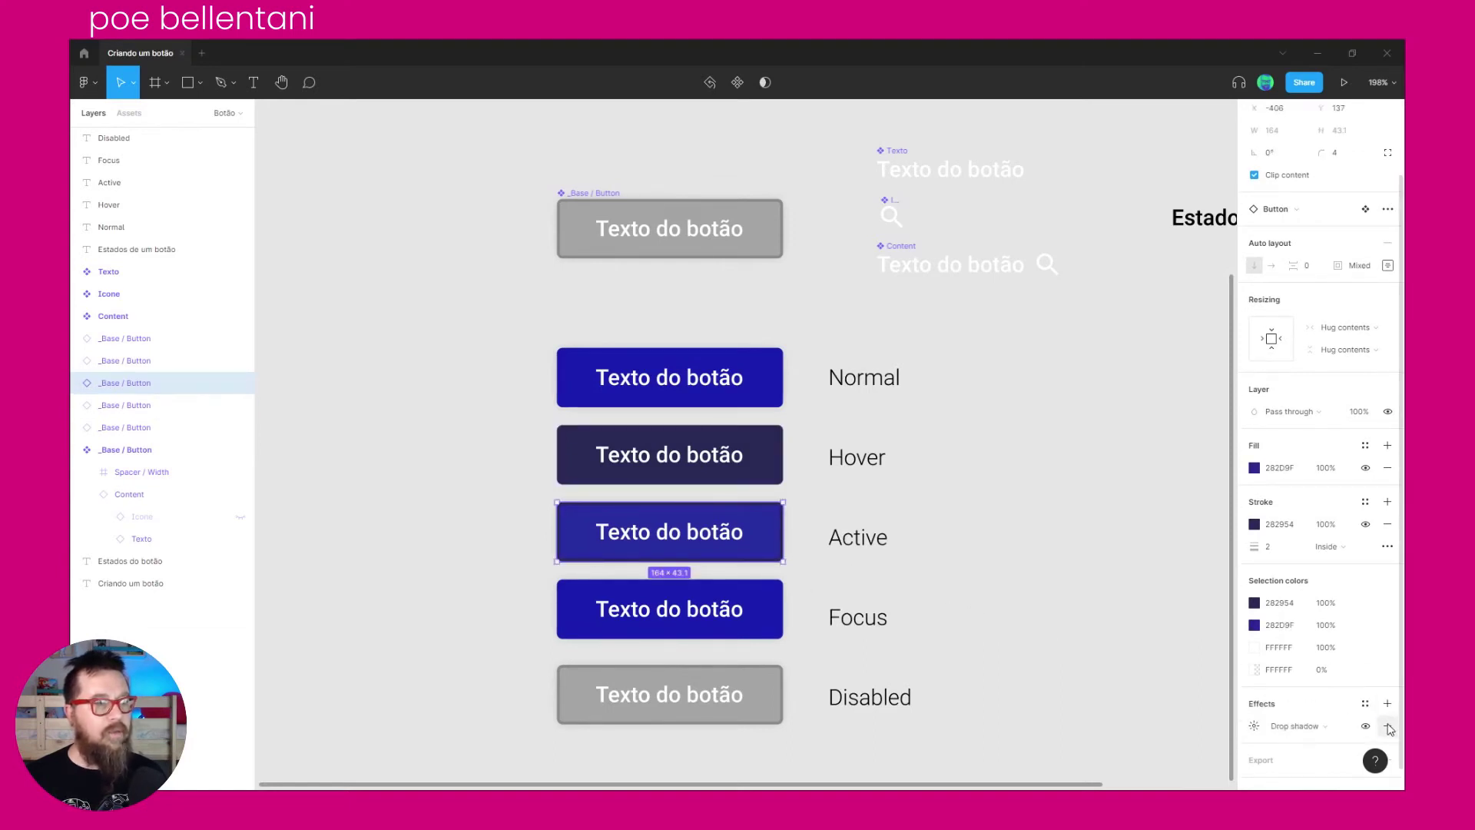
{"action": "key", "text": "Tab"}
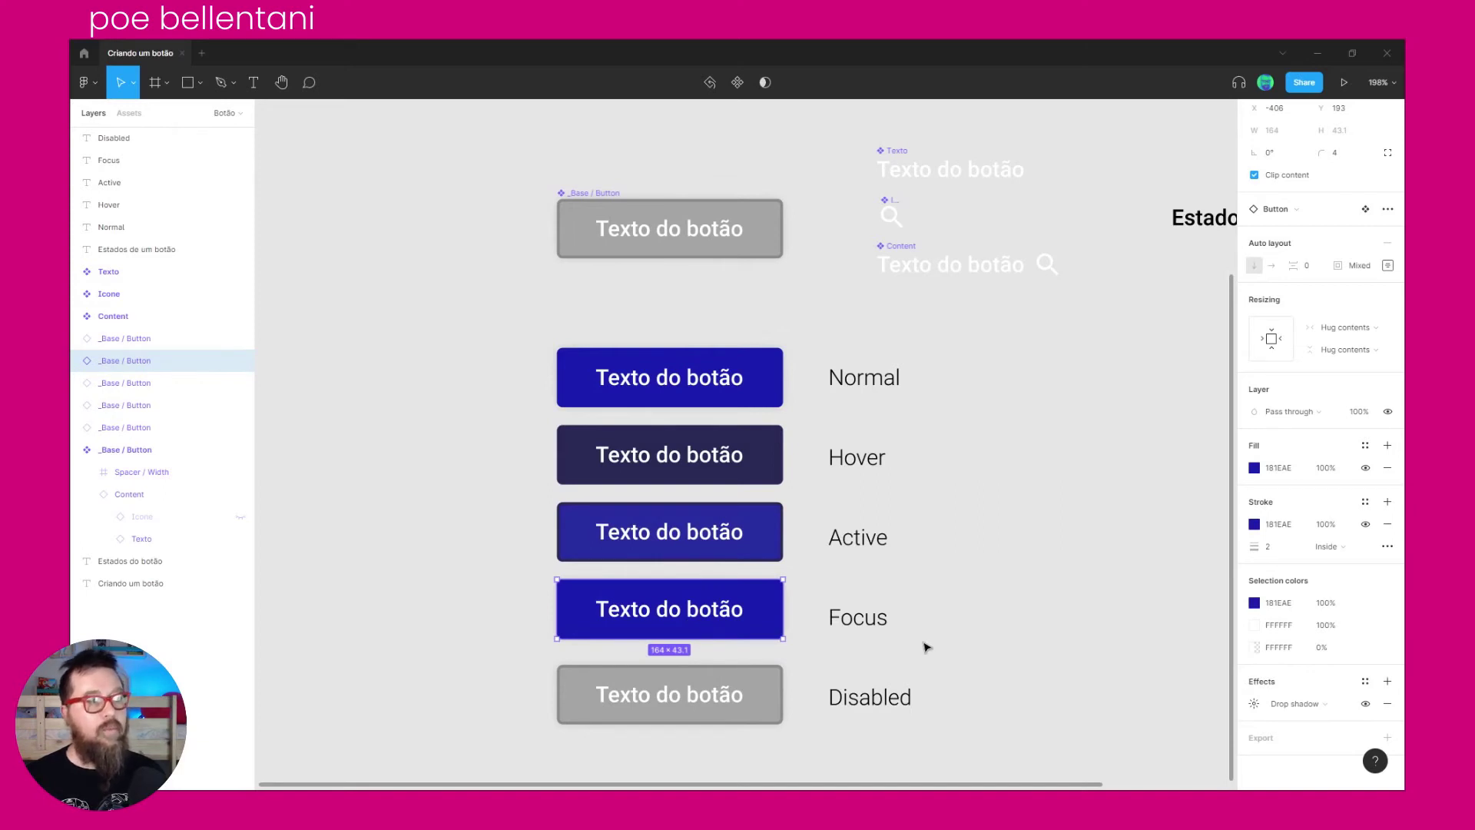
{"action": "mouse_move", "coordinate": [1279, 602]}
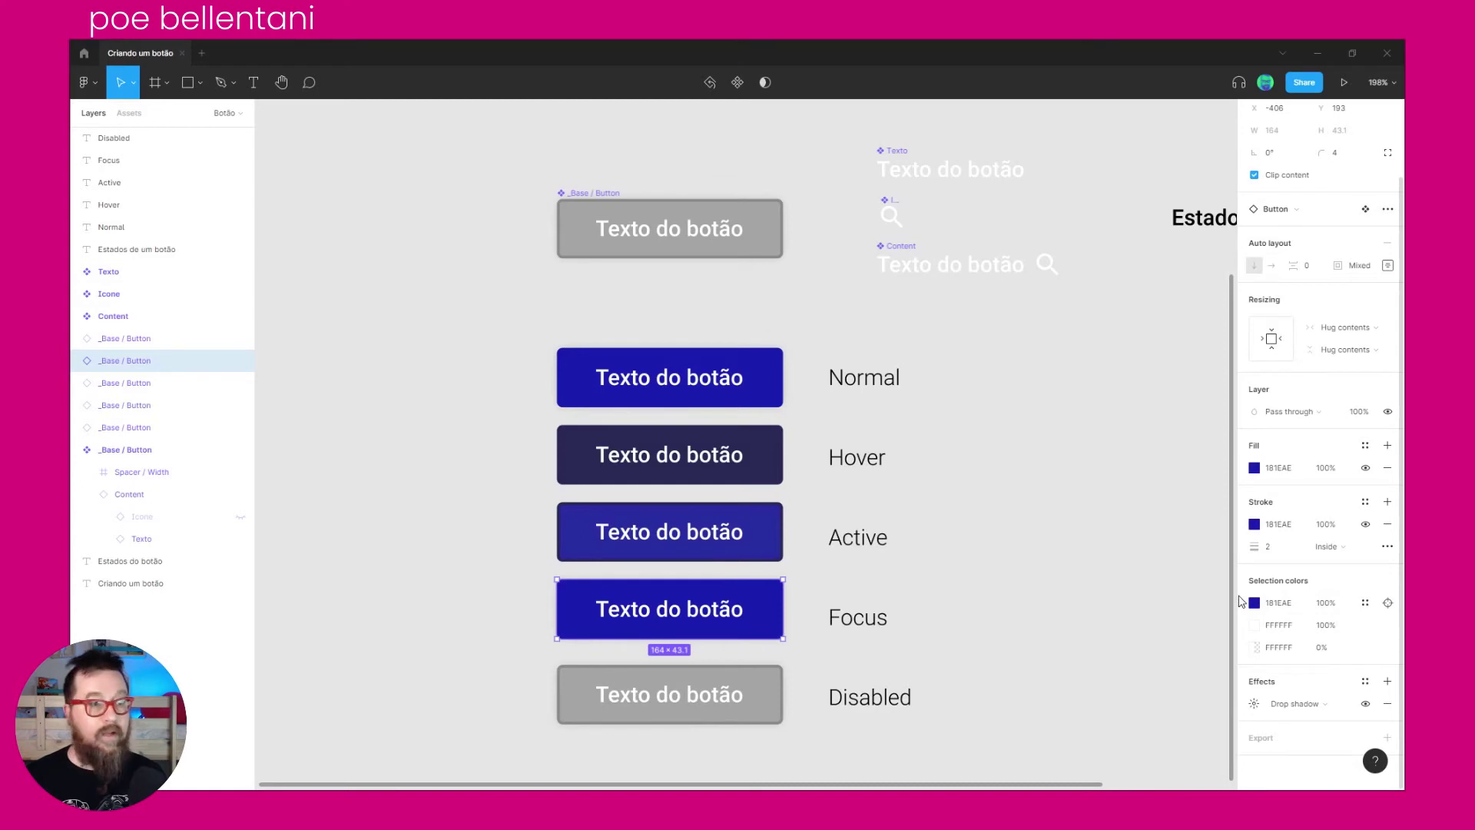
Step: Lighten the Focus button's stroke colour to 676CDA
{"action": "left_click", "coordinate": [1255, 525]}
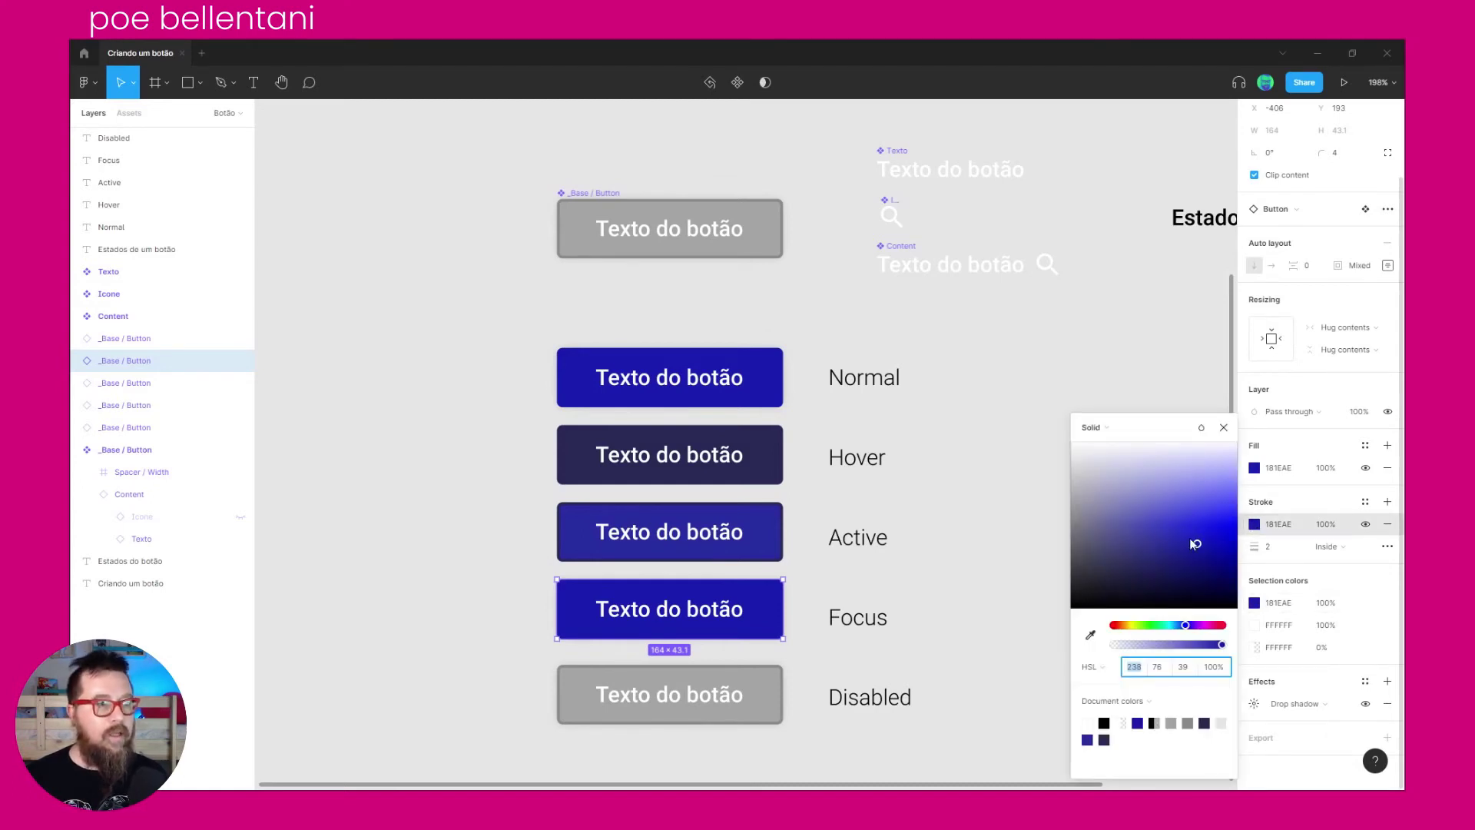
{"action": "left_click_drag", "start_coordinate": [1190, 546], "coordinate": [1173, 508]}
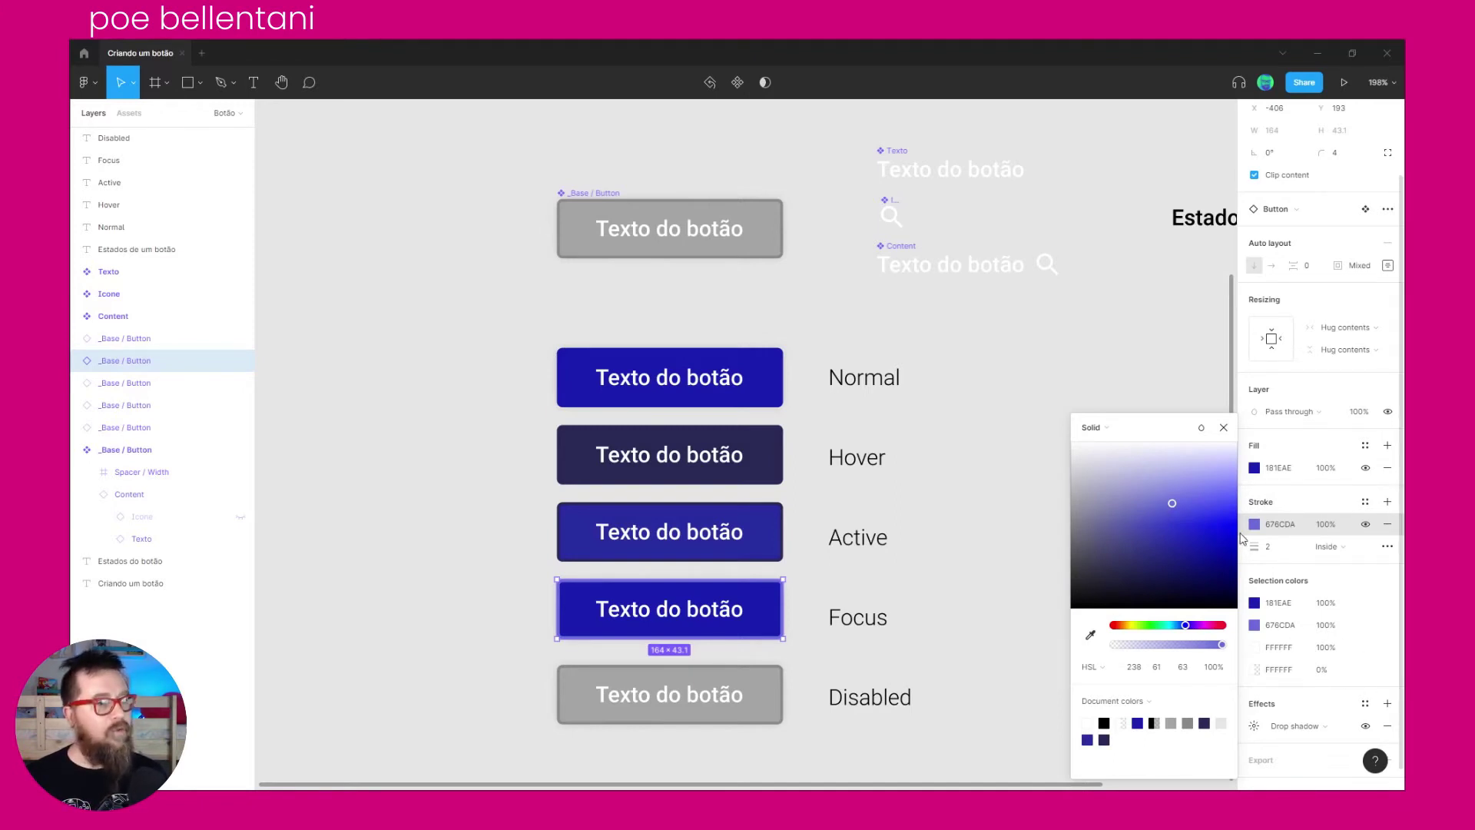
{"action": "left_click", "coordinate": [1008, 603]}
Step: Give the Disabled button a light grey D0D0D0 fill and eyedrop that grey into its border
{"action": "left_click", "coordinate": [765, 716]}
{"action": "scroll", "coordinate": [1052, 521], "scroll_direction": "down", "scroll_amount": 1}
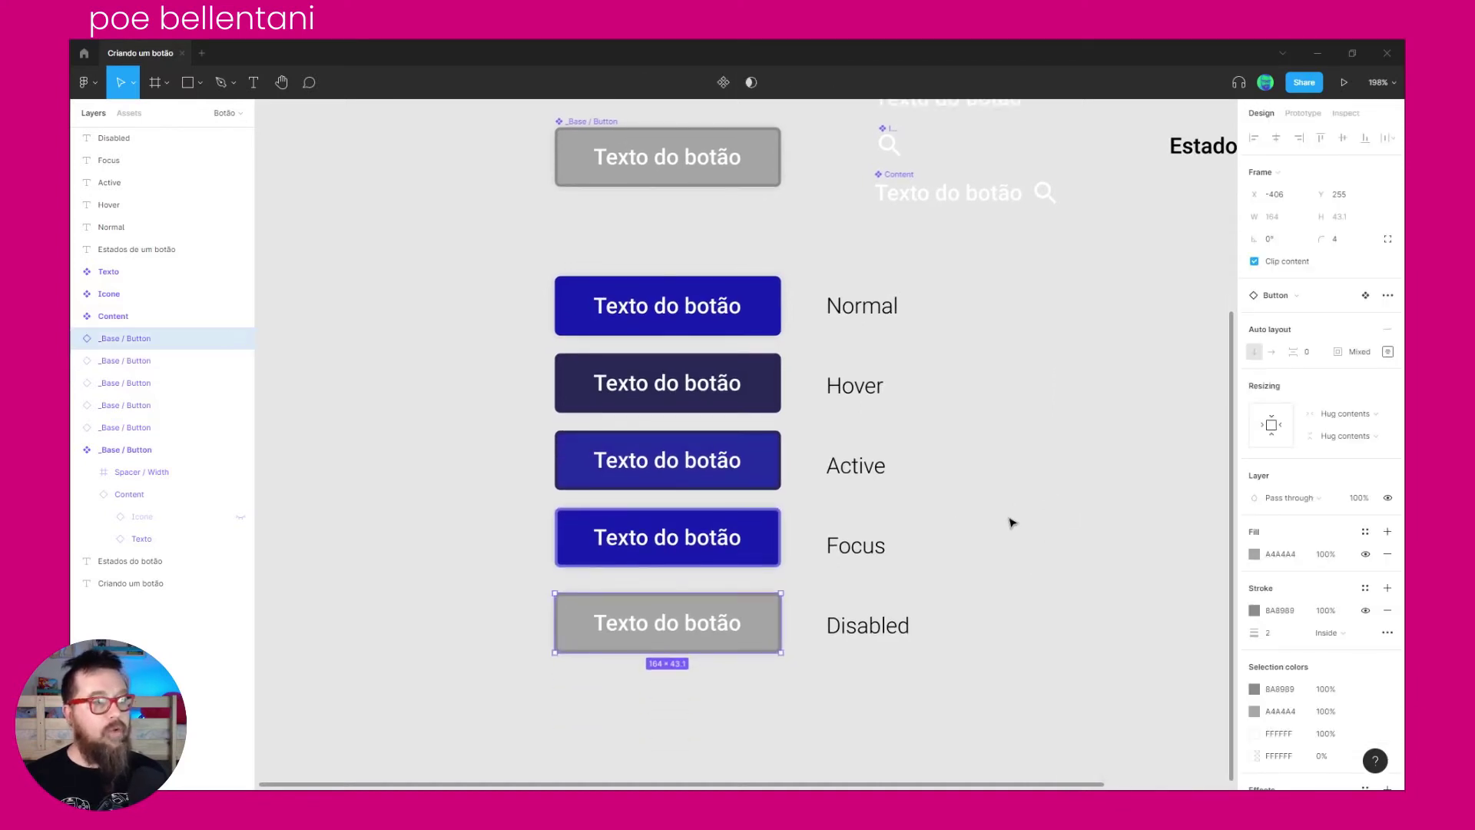
{"action": "scroll", "coordinate": [1012, 521], "scroll_direction": "up", "scroll_amount": 1}
{"action": "scroll", "coordinate": [1012, 521], "scroll_direction": "left", "scroll_amount": 1}
{"action": "left_click", "coordinate": [1254, 554]}
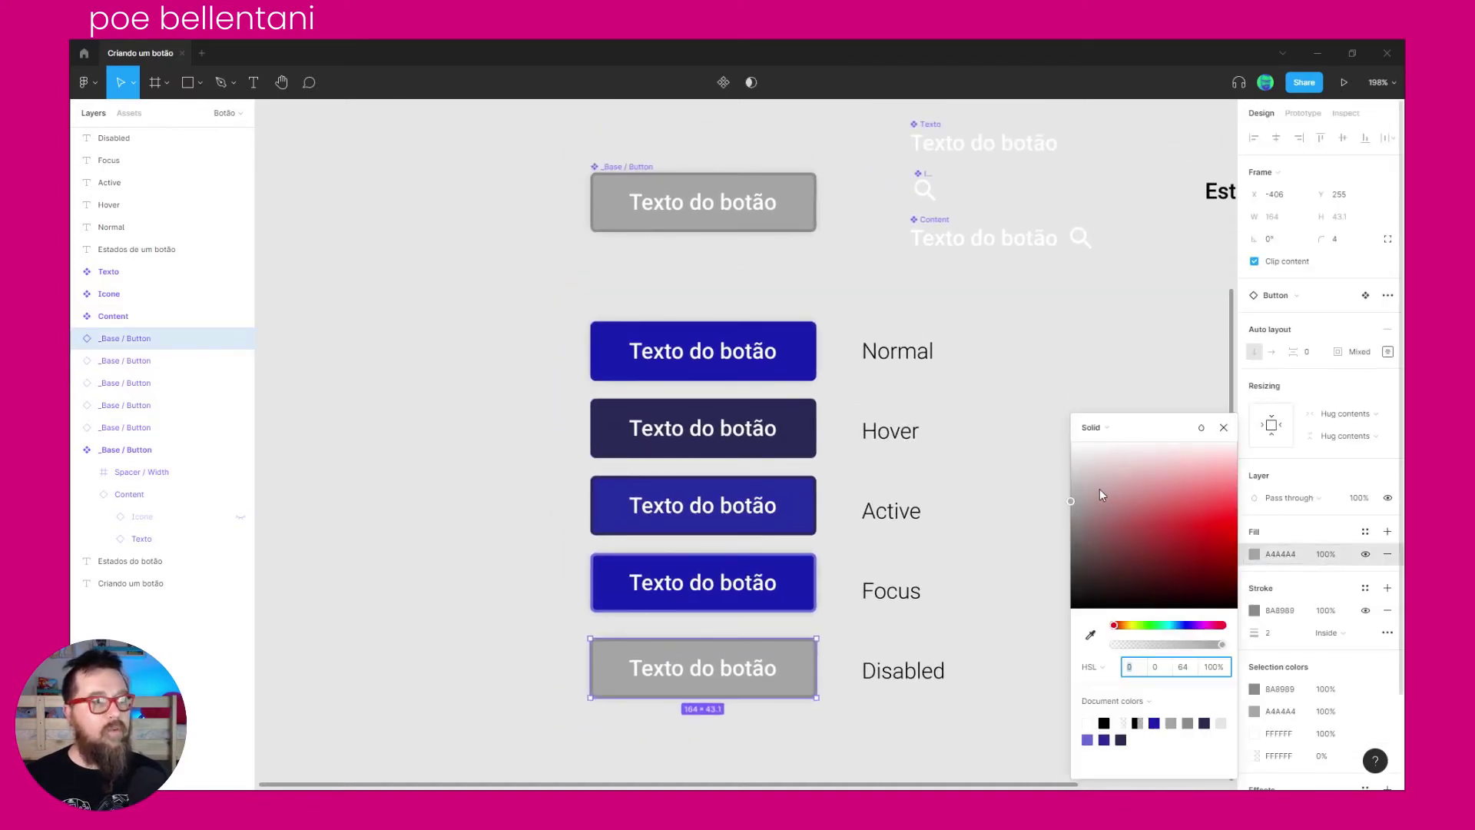
{"action": "left_click_drag", "start_coordinate": [1099, 488], "coordinate": [1069, 476]}
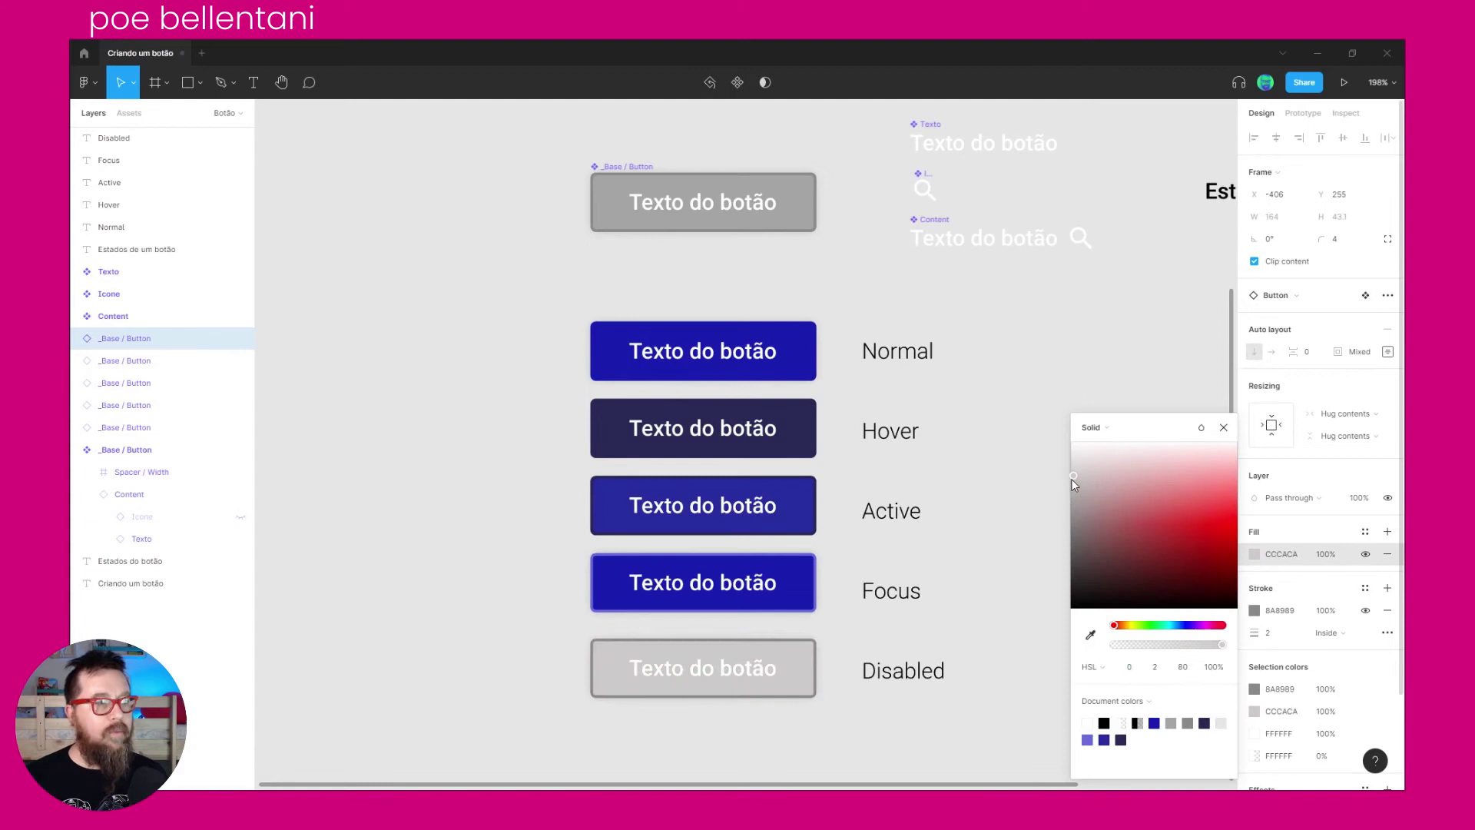
{"action": "left_click", "coordinate": [1254, 610]}
{"action": "left_click", "coordinate": [1091, 635]}
{"action": "left_click", "coordinate": [807, 664]}
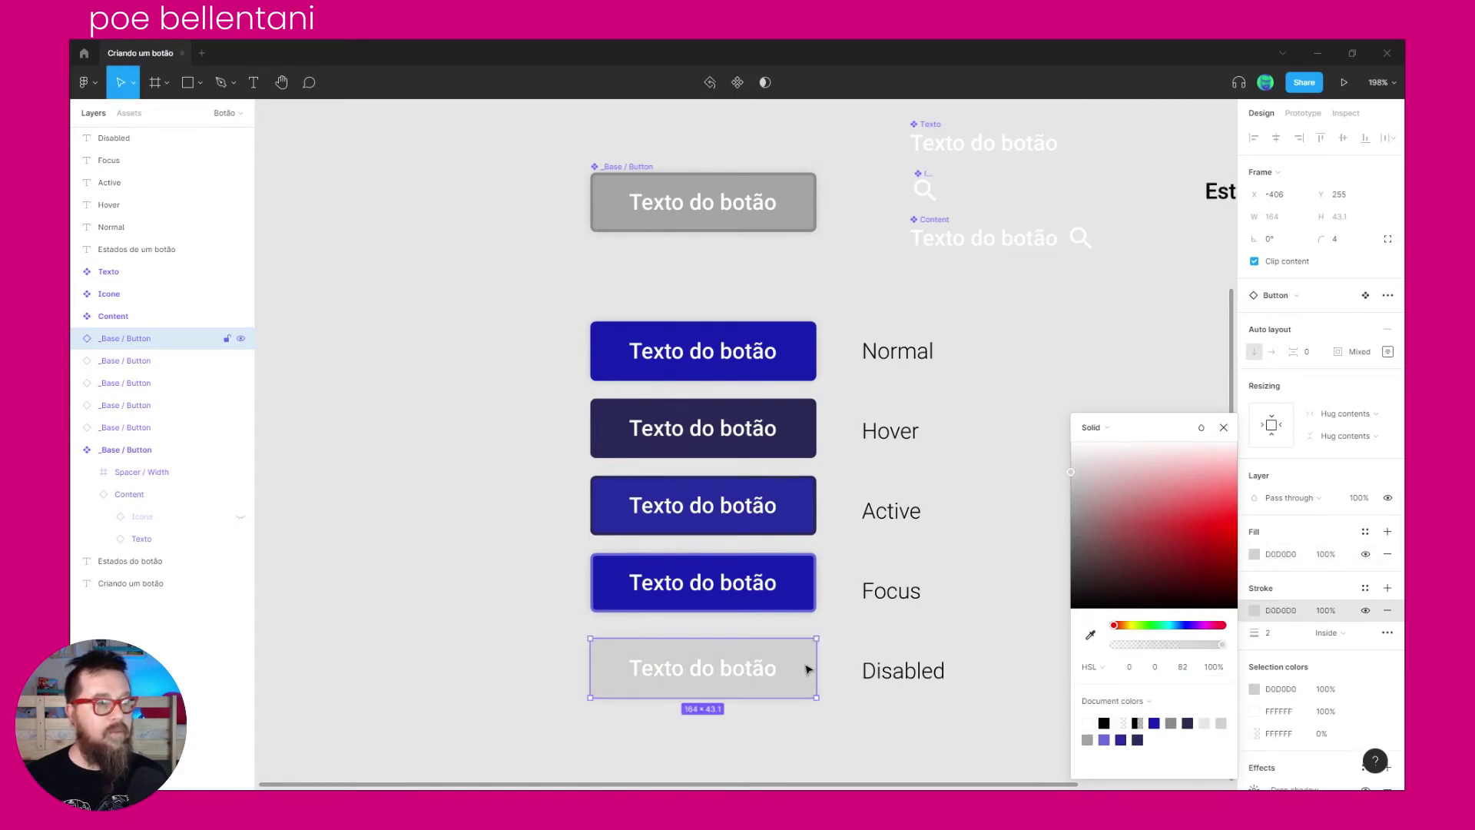
Step: Turn the Disabled button's text colour grey A7A7A7
{"action": "double_click", "coordinate": [730, 680]}
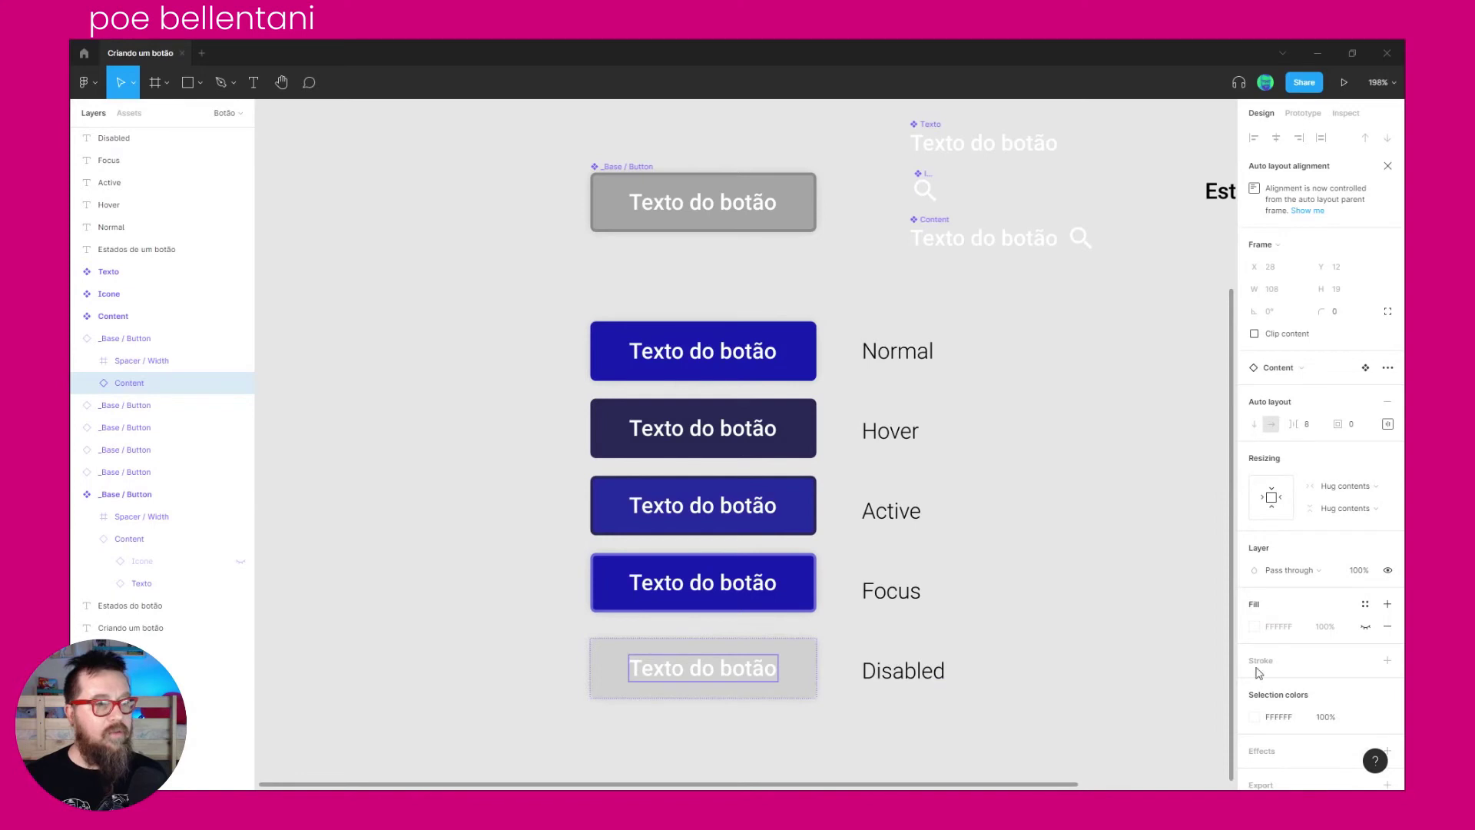
{"action": "left_click", "coordinate": [1254, 627]}
{"action": "left_click", "coordinate": [1130, 549]}
{"action": "key", "text": "ctrl+z"}
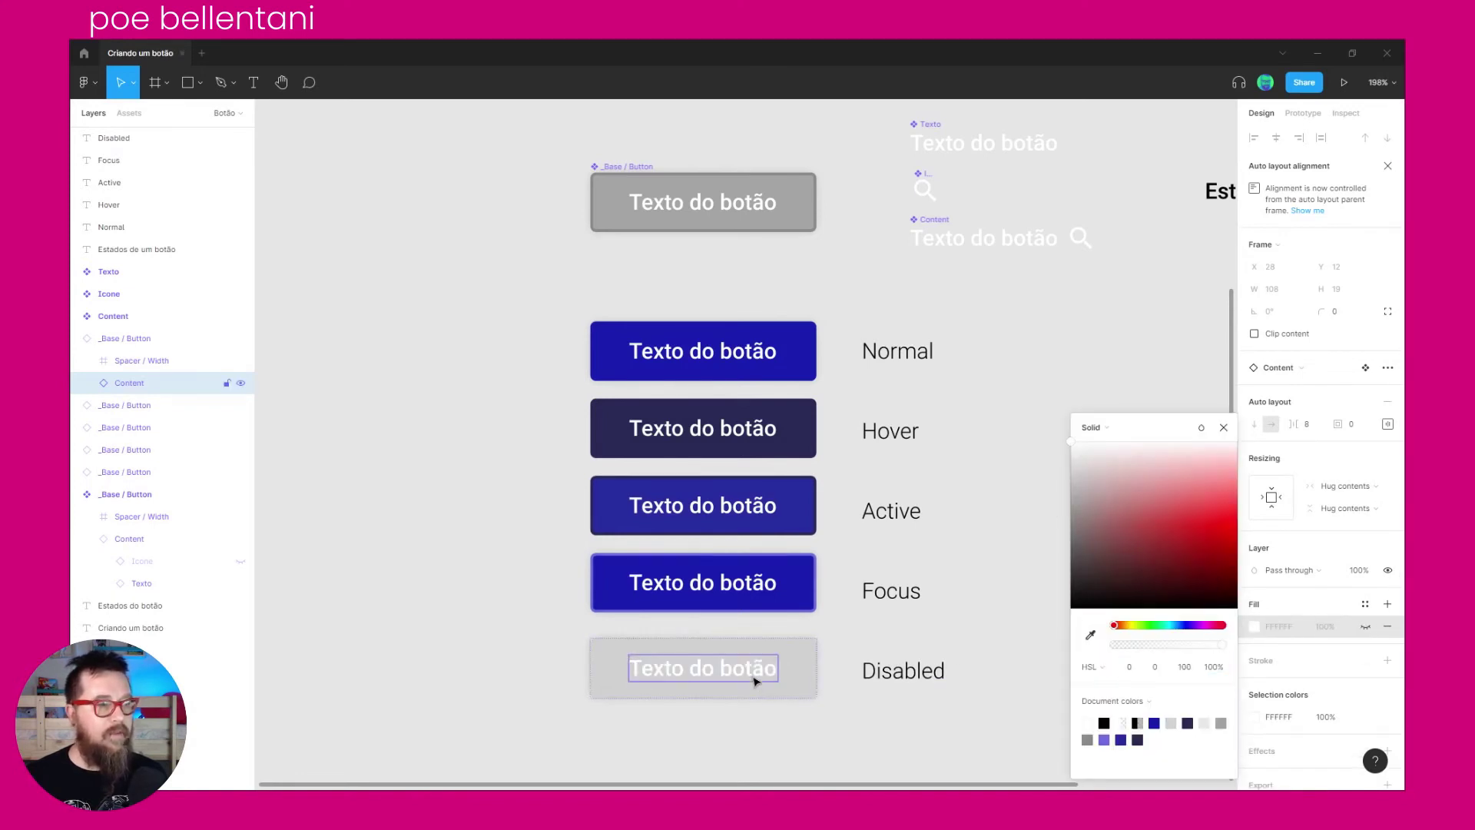
{"action": "key", "text": "Return"}
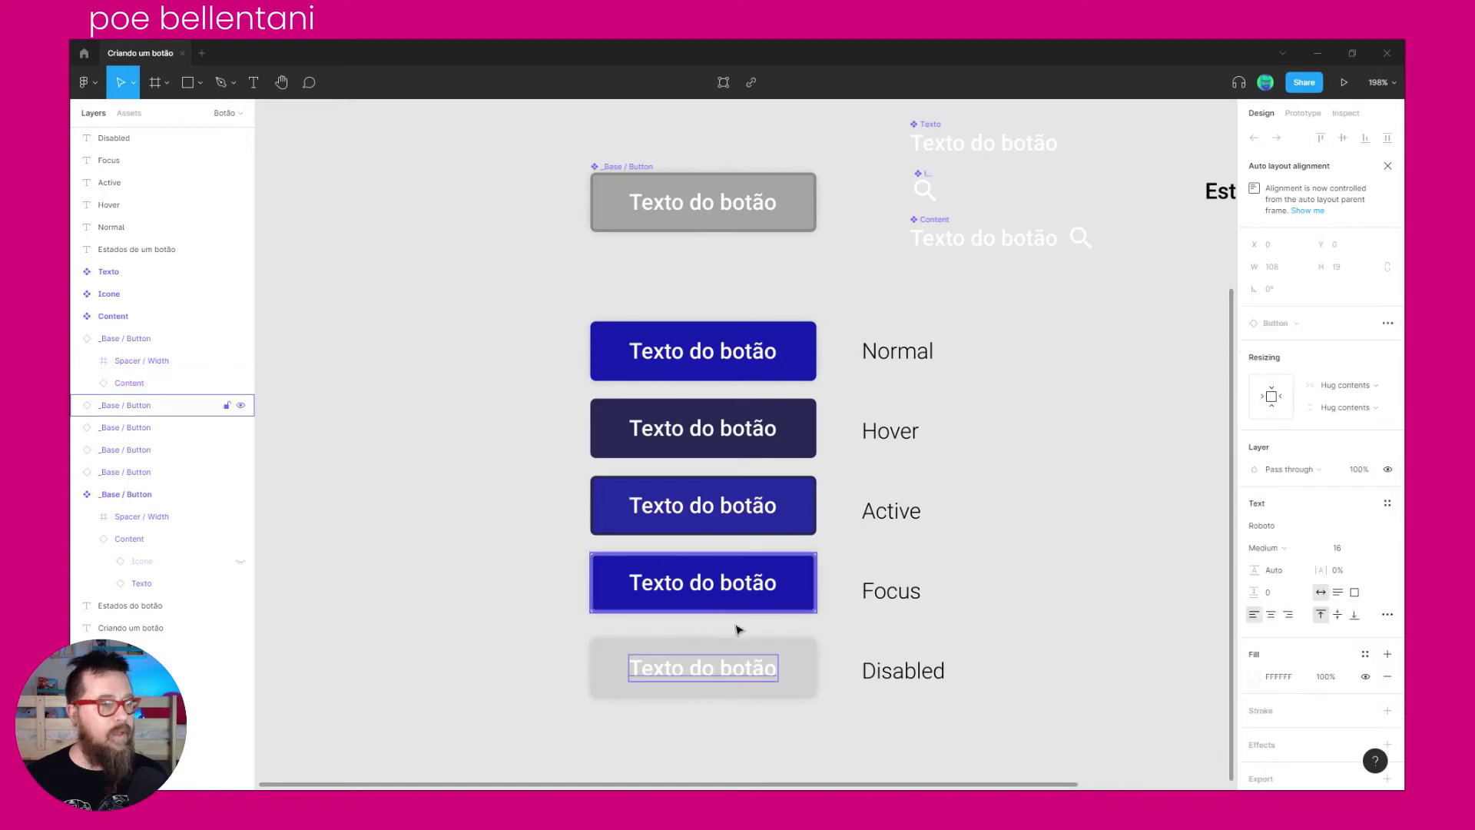
{"action": "left_click", "coordinate": [1254, 676]}
{"action": "left_click_drag", "start_coordinate": [1162, 580], "coordinate": [1030, 510]}
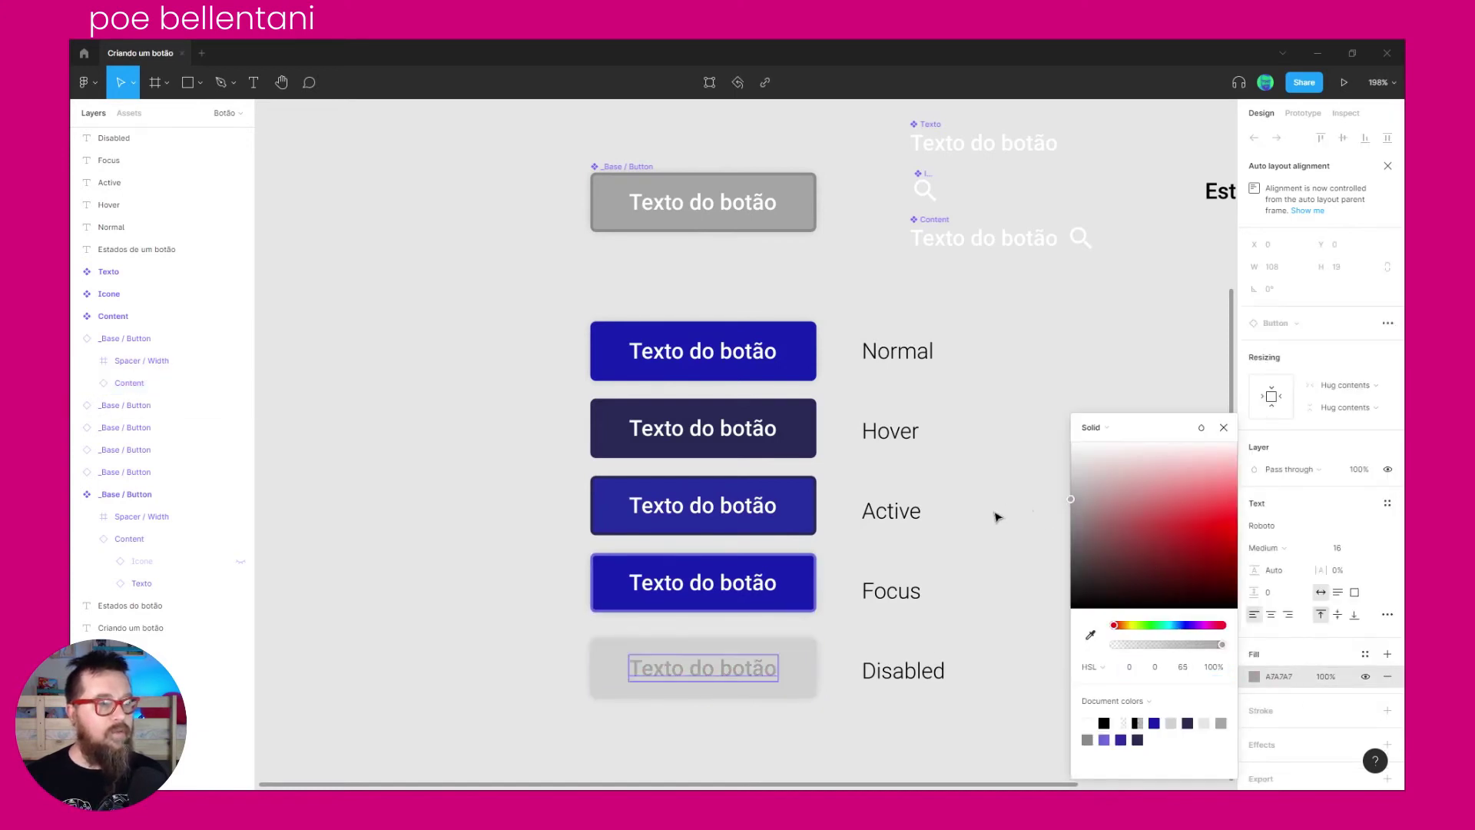
{"action": "left_click", "coordinate": [976, 534]}
Step: Select all five styled state buttons together
{"action": "left_click", "coordinate": [696, 667]}
{"action": "scroll", "coordinate": [1276, 671], "scroll_direction": "down", "scroll_amount": 2}
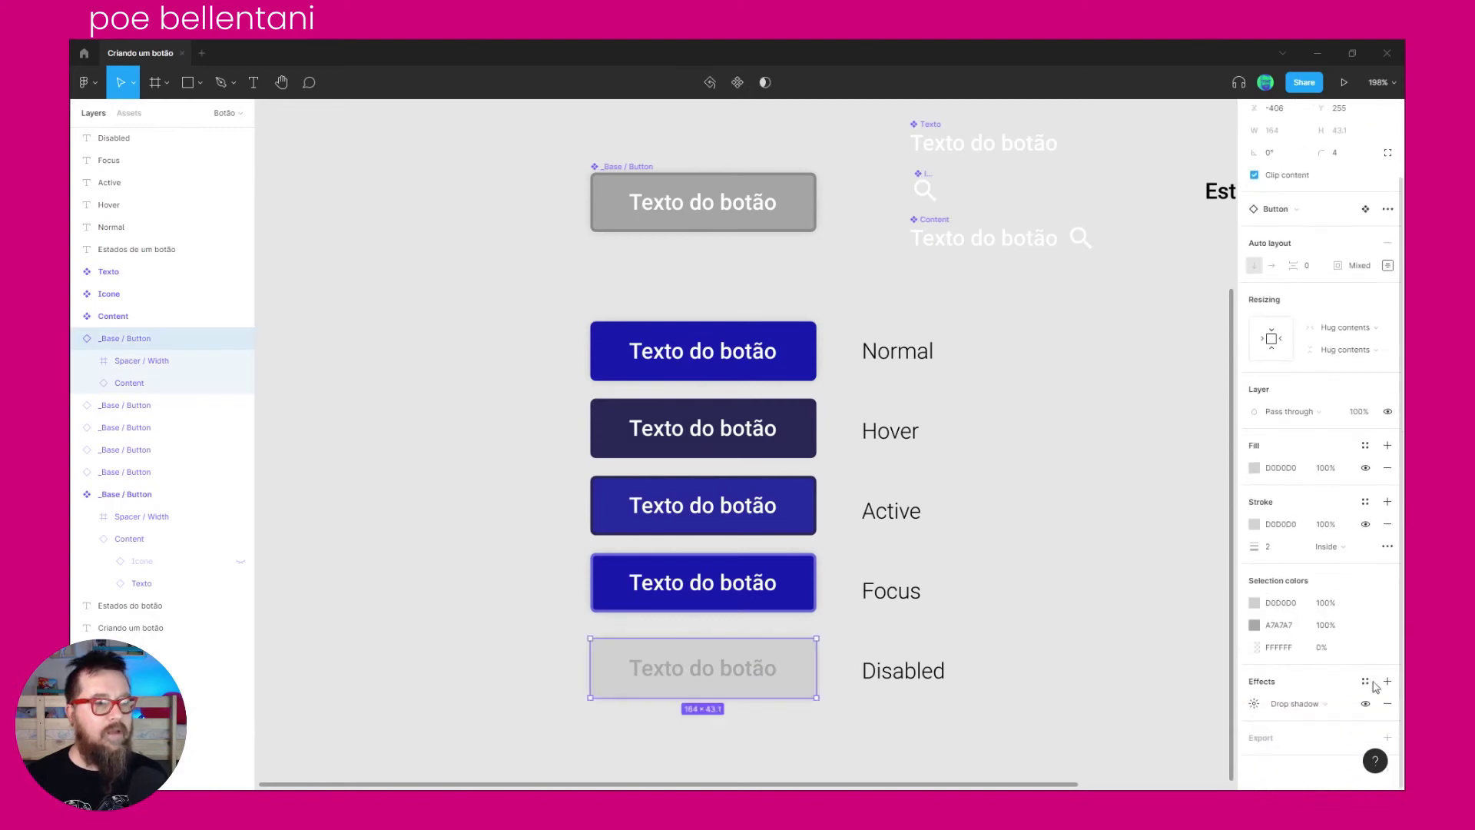
{"action": "left_click", "coordinate": [1074, 578]}
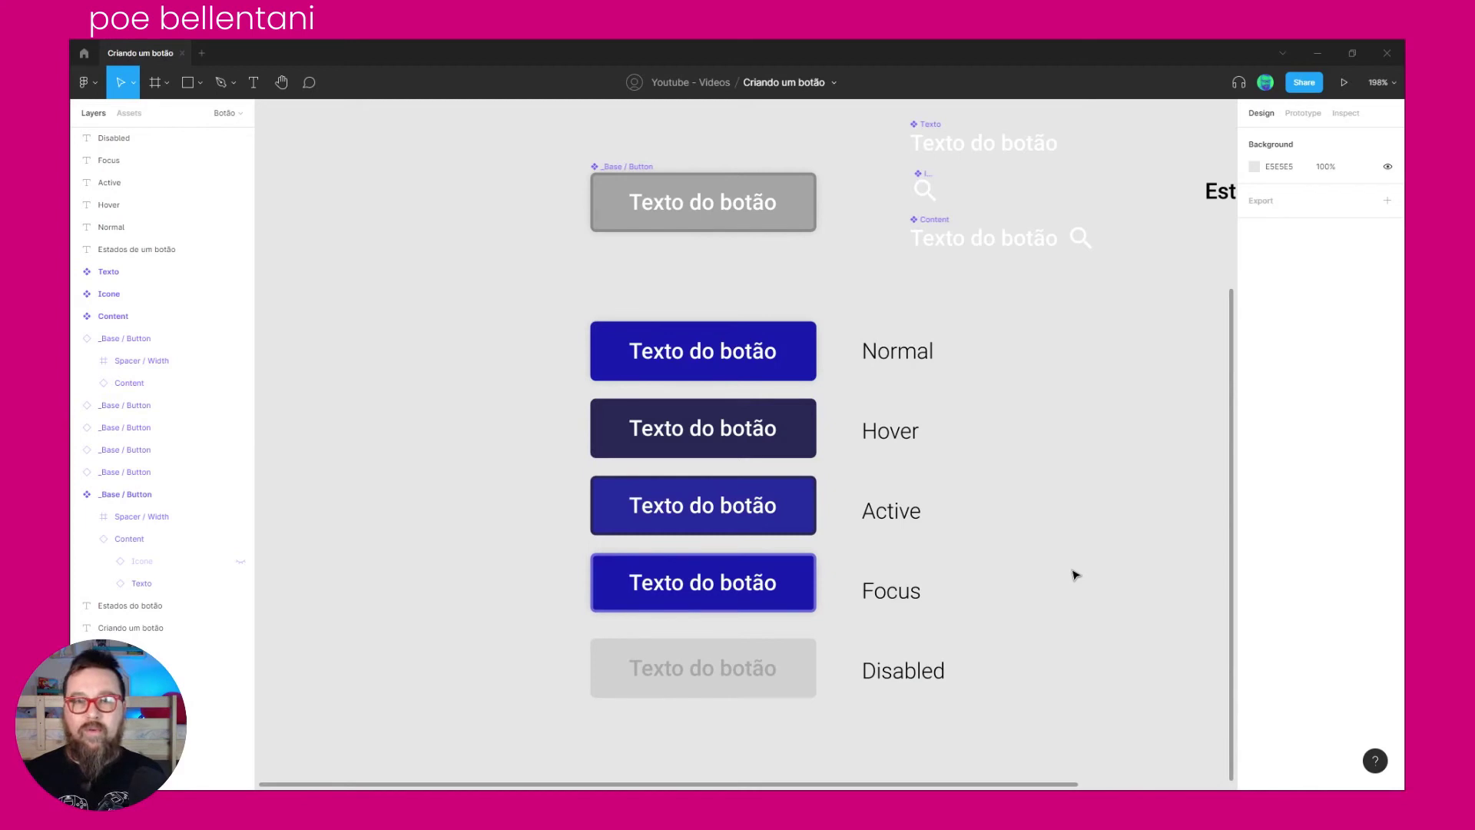
{"action": "left_click_drag", "start_coordinate": [1140, 465], "coordinate": [1083, 425]}
Step: Turn each of the five selected buttons into its own component
{"action": "left_click_drag", "start_coordinate": [480, 259], "coordinate": [769, 699]}
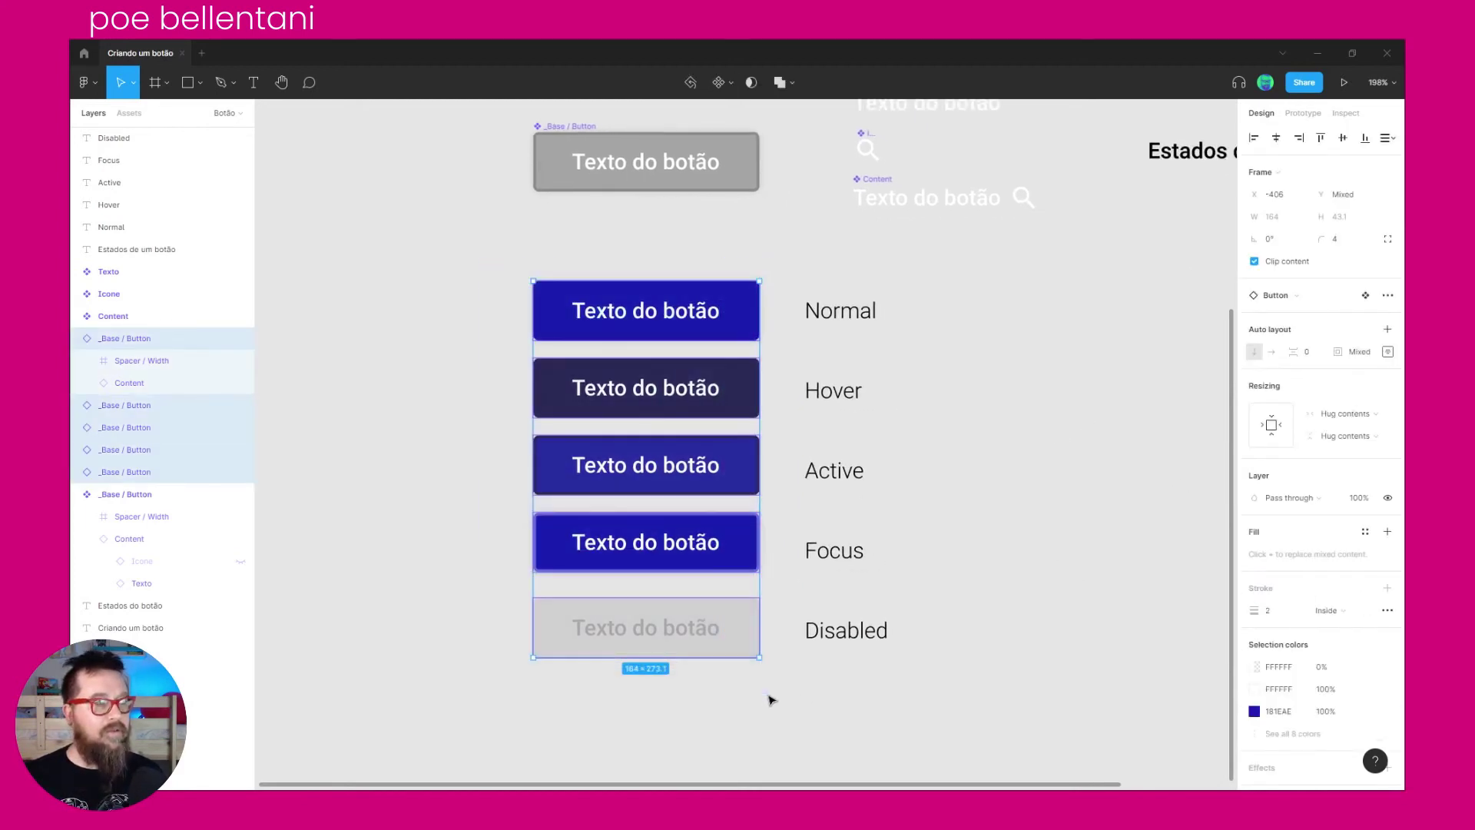
{"action": "scroll", "coordinate": [995, 455], "scroll_direction": "up", "scroll_amount": 1}
{"action": "scroll", "coordinate": [995, 454], "scroll_direction": "left", "scroll_amount": 1}
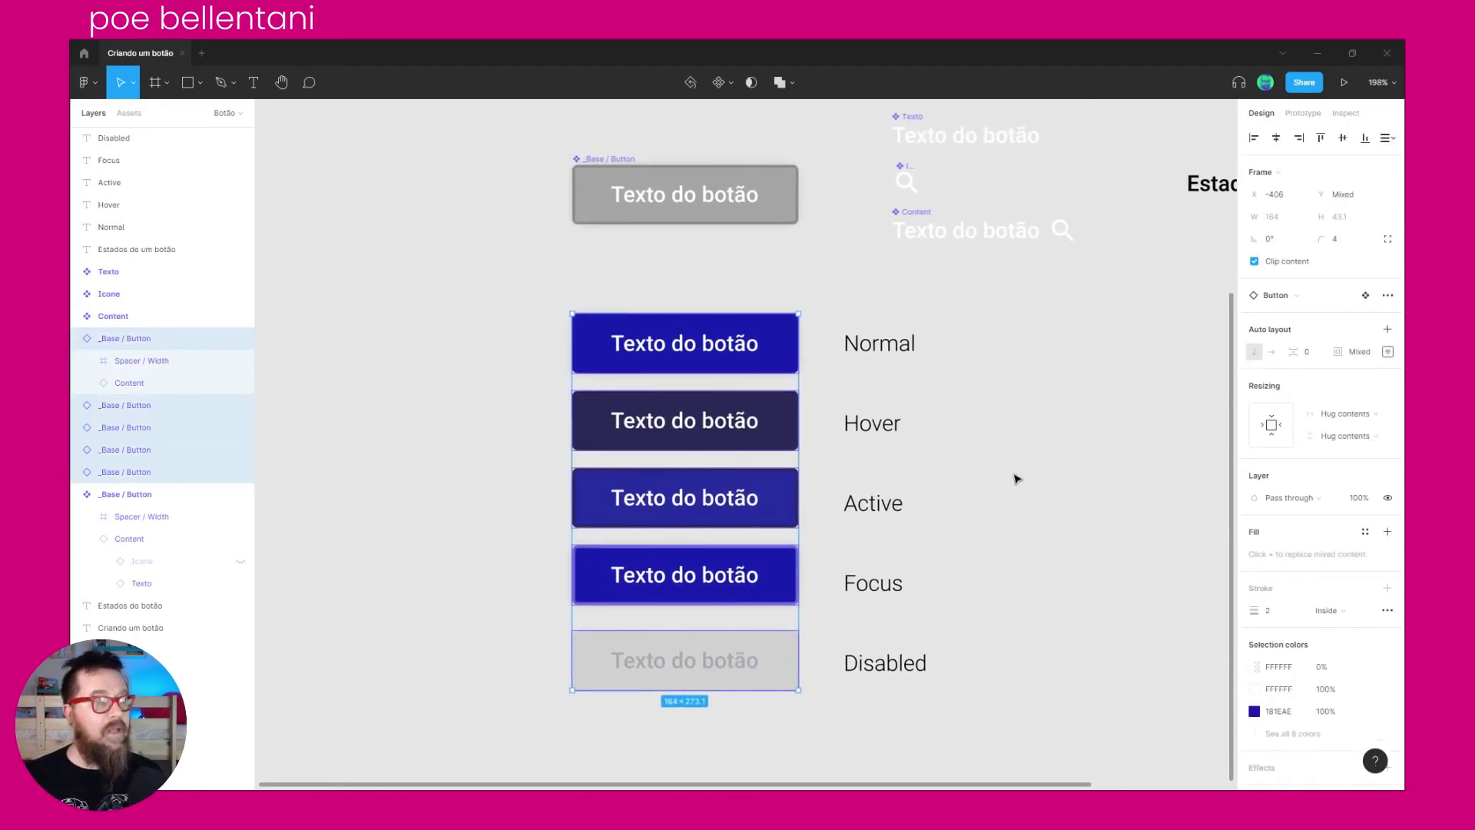
{"action": "left_click", "coordinate": [721, 86]}
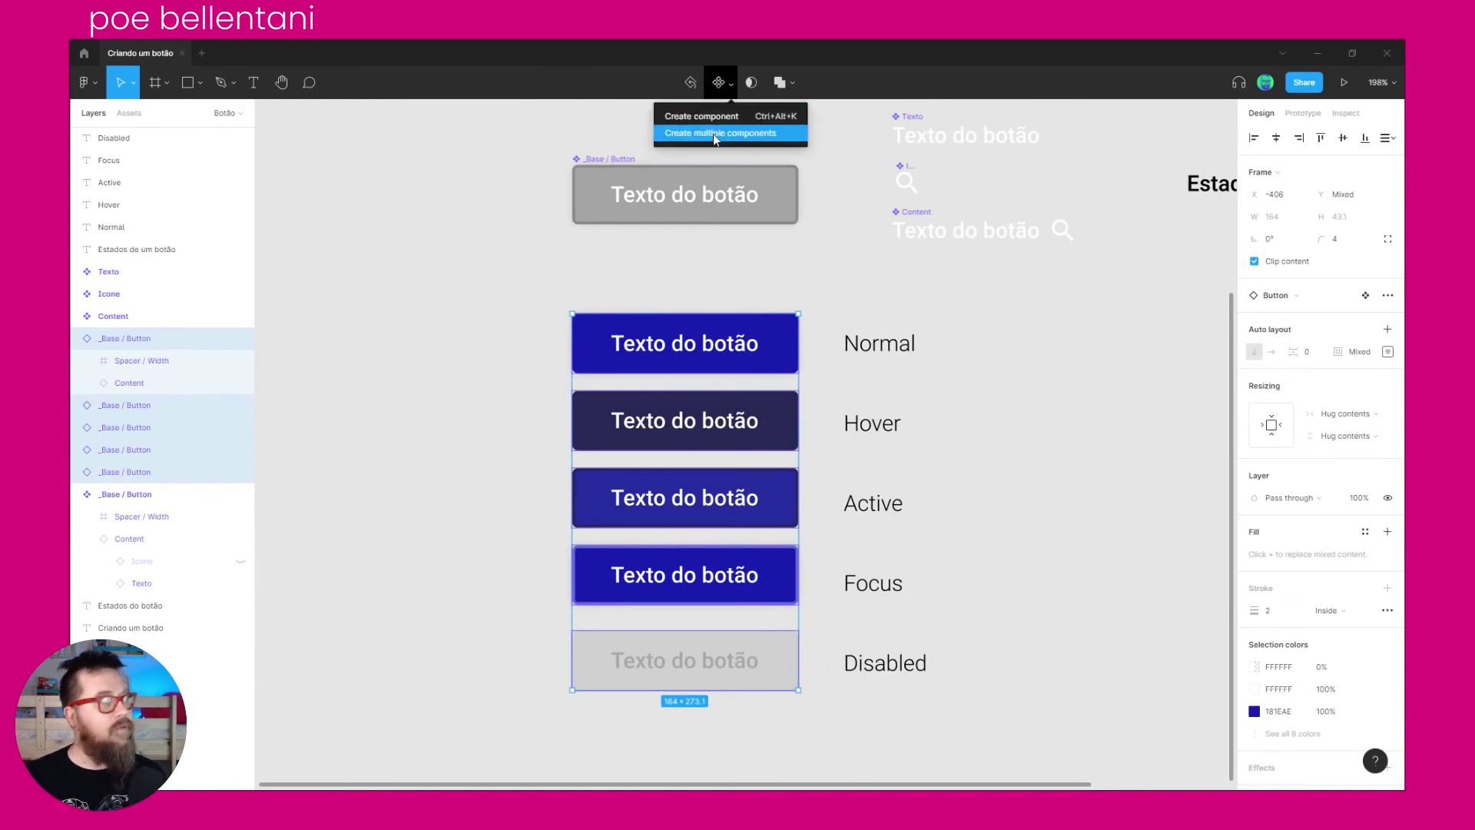
{"action": "left_click", "coordinate": [713, 133]}
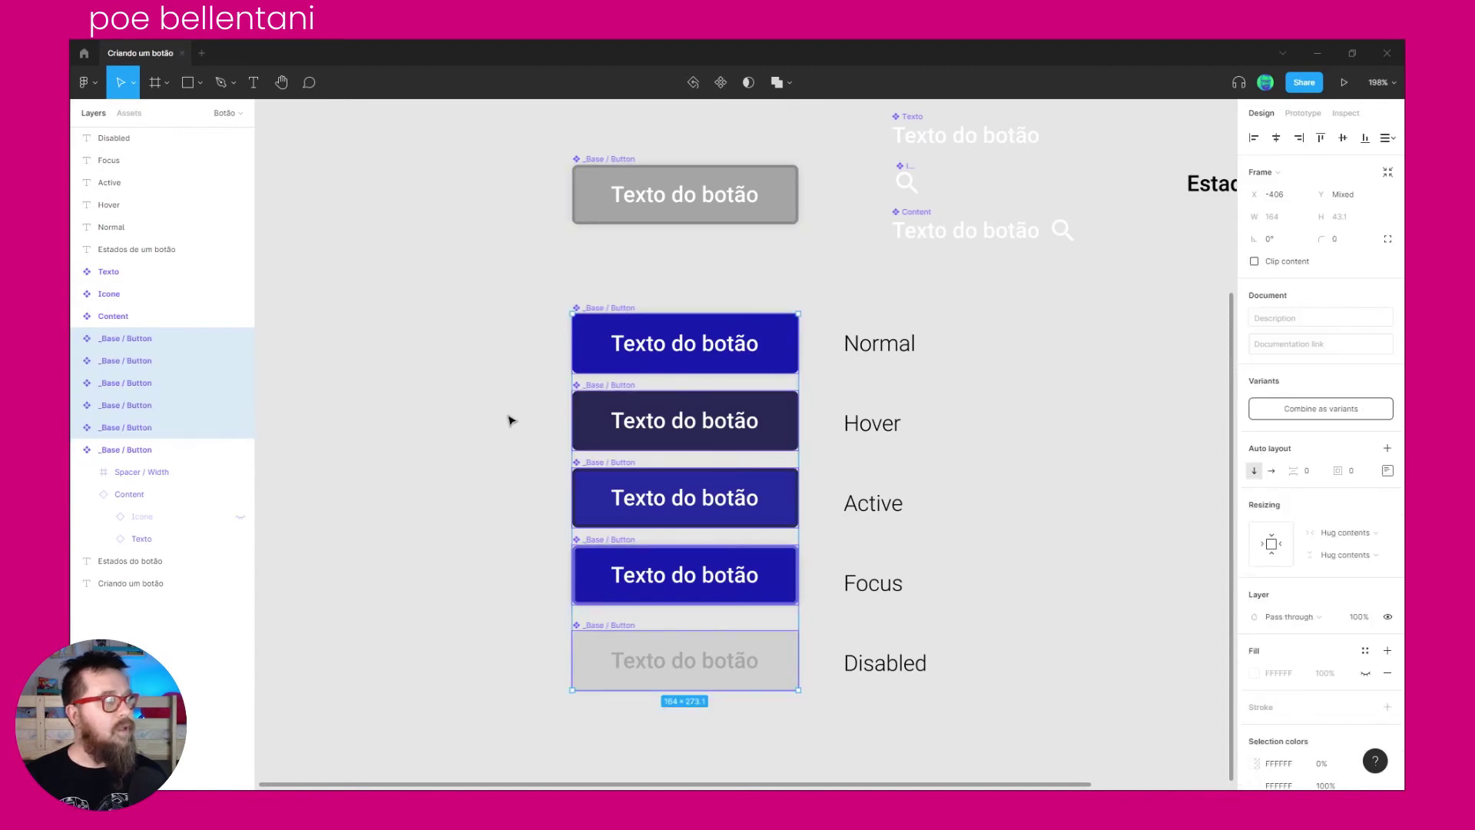
Step: Batch-rename the five layers, replacing '_Base / Button' with 'Button /'
{"action": "right_click", "coordinate": [124, 355]}
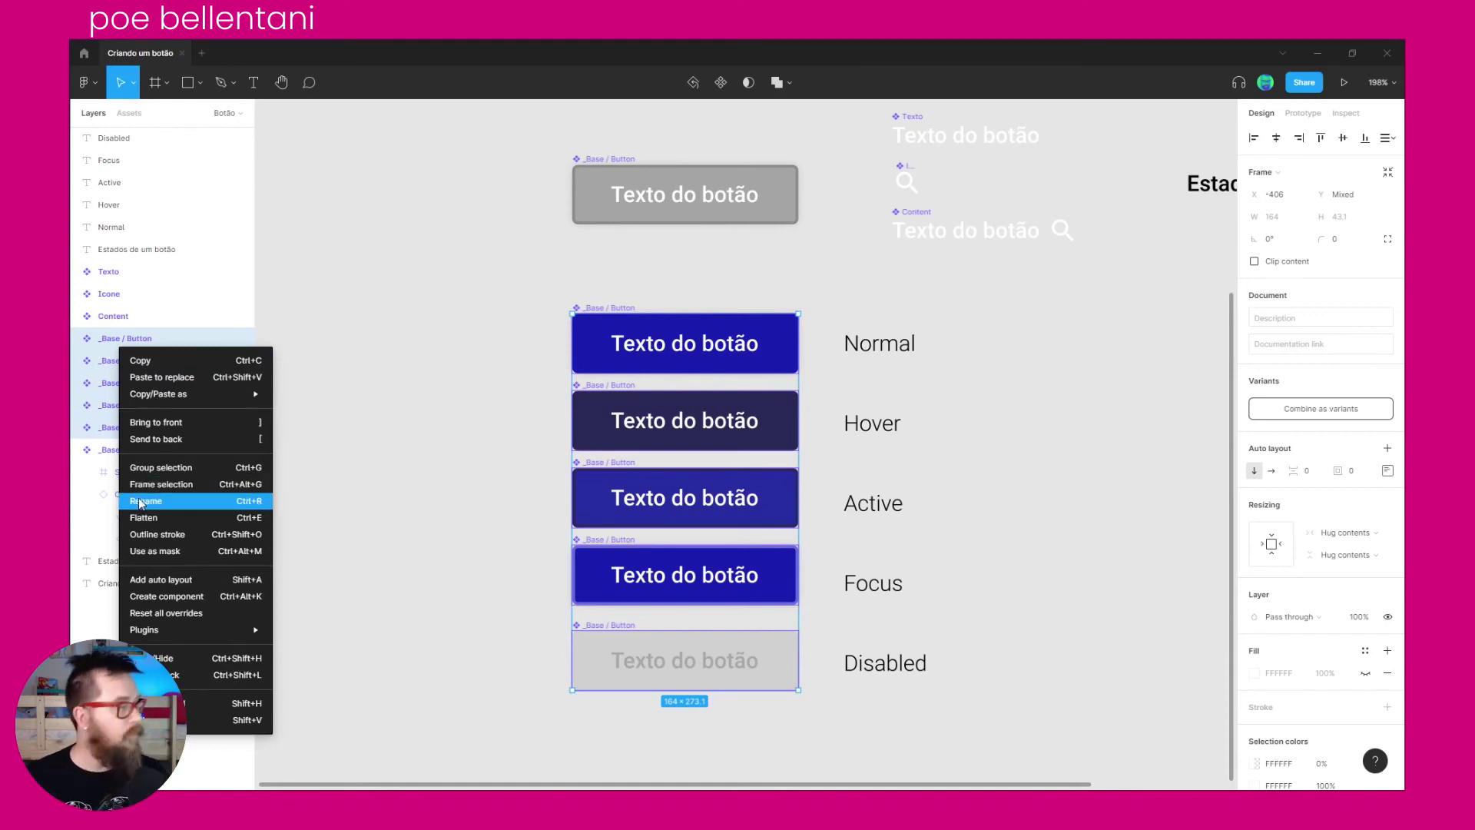
{"action": "left_click", "coordinate": [145, 501]}
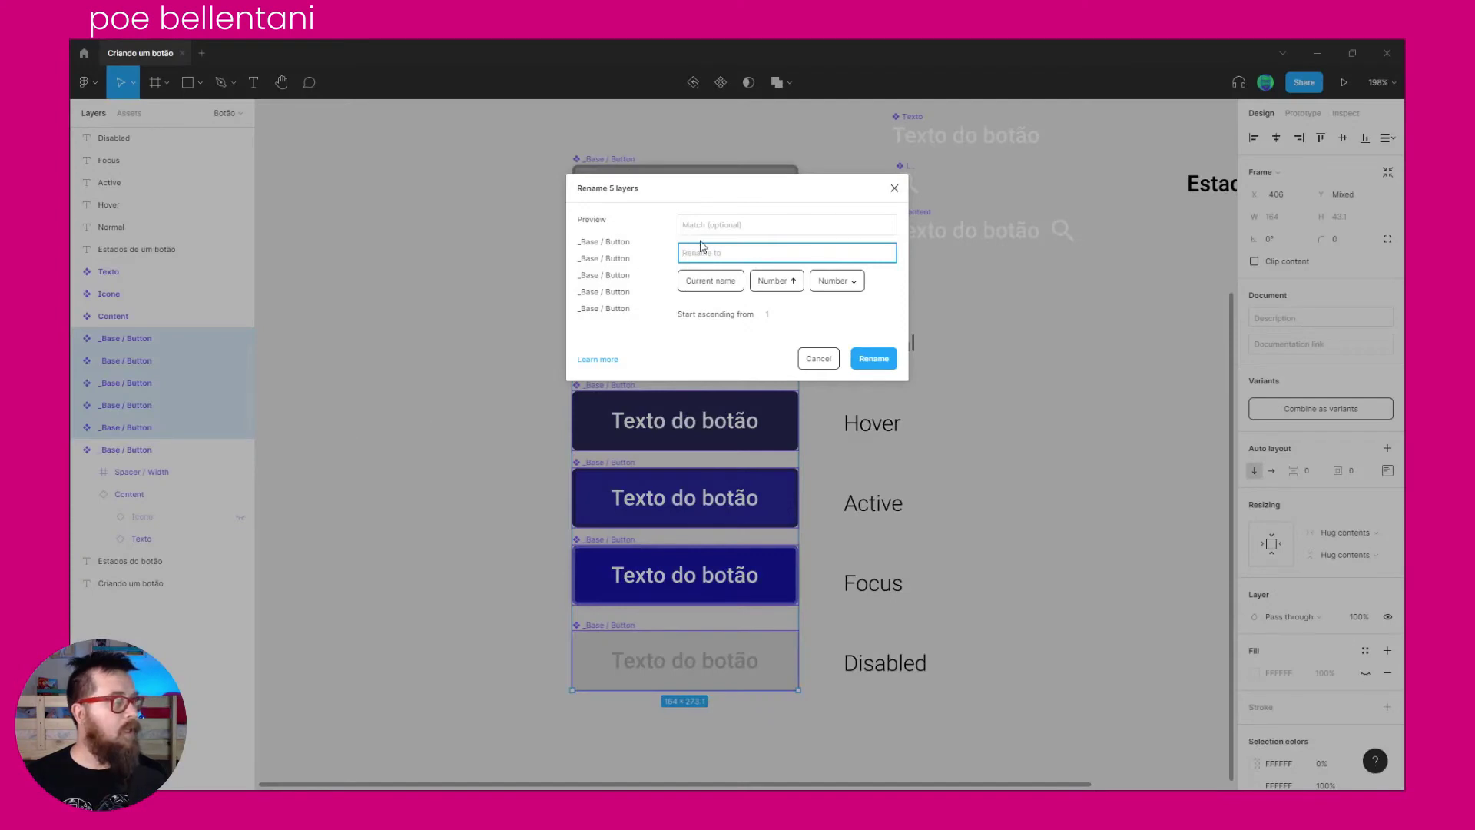
{"action": "left_click", "coordinate": [717, 224]}
{"action": "type", "text": "_Base / Button"}
{"action": "left_click", "coordinate": [767, 261]}
{"action": "type", "text": "Button /"}
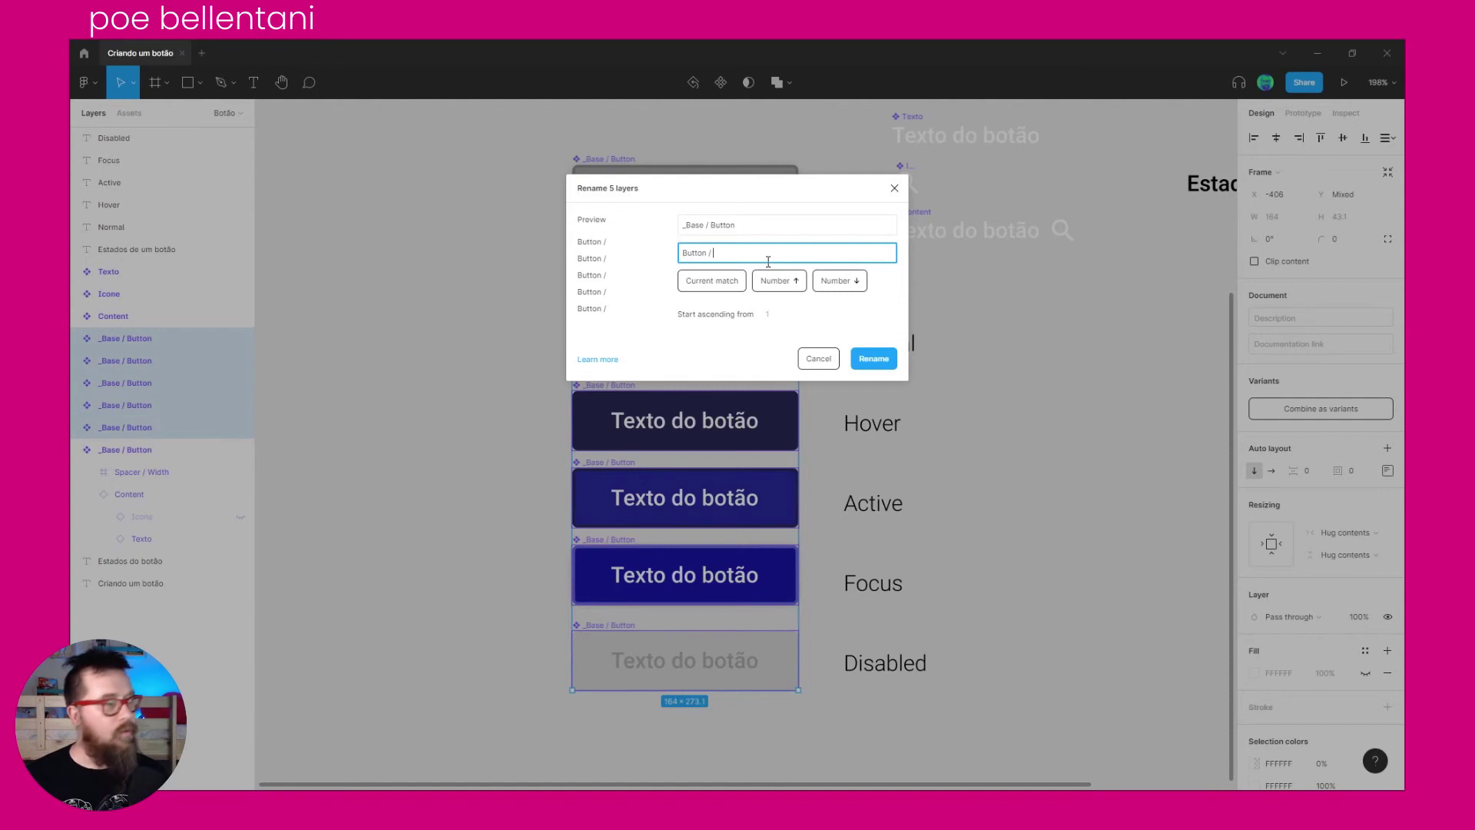
{"action": "left_click", "coordinate": [874, 361]}
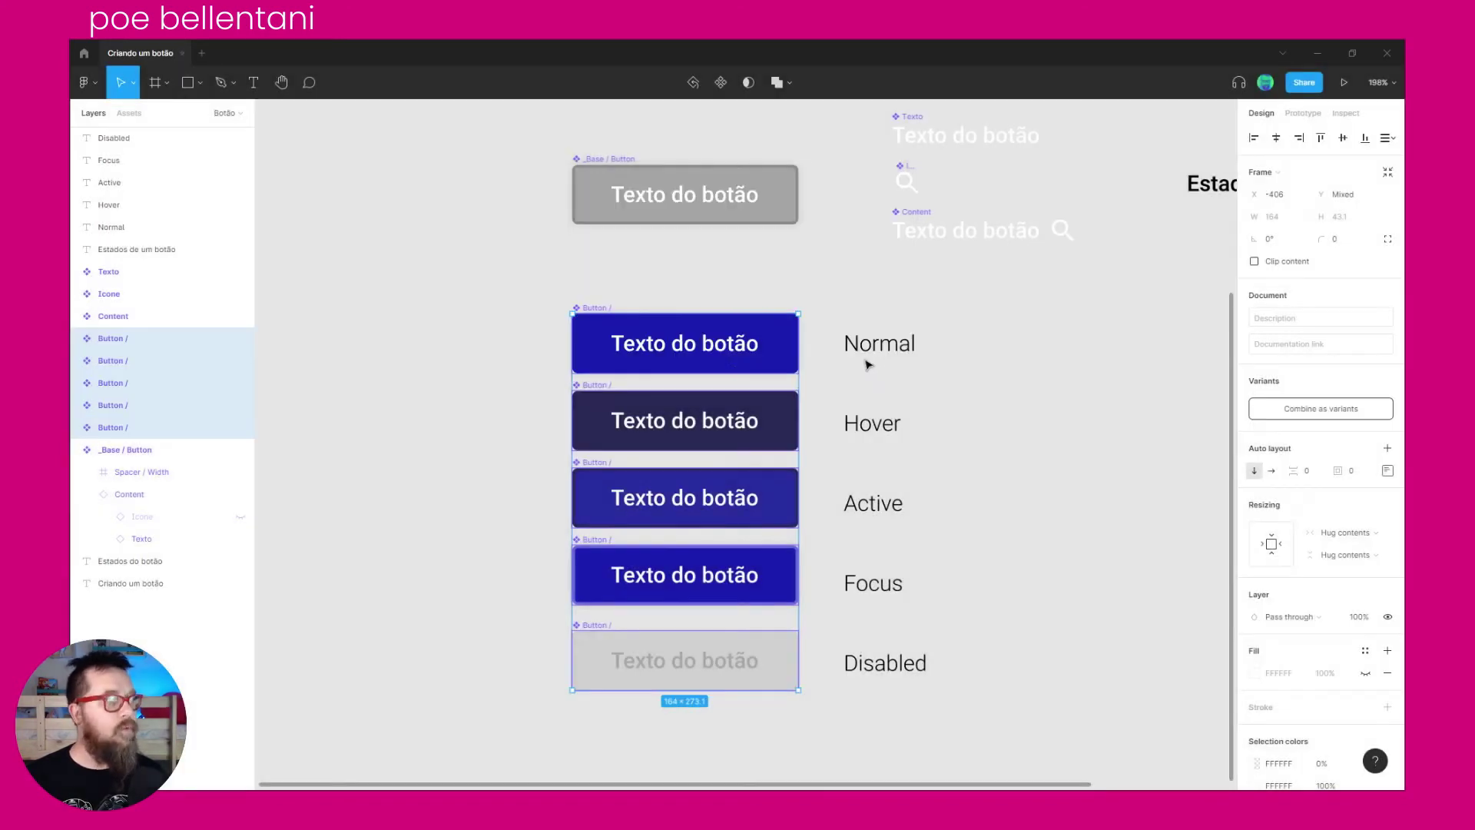
{"action": "left_click", "coordinate": [607, 309]}
Step: Name the first three components Button / Normal, Button / Hover and Button / Active
{"action": "key", "text": "Right"}
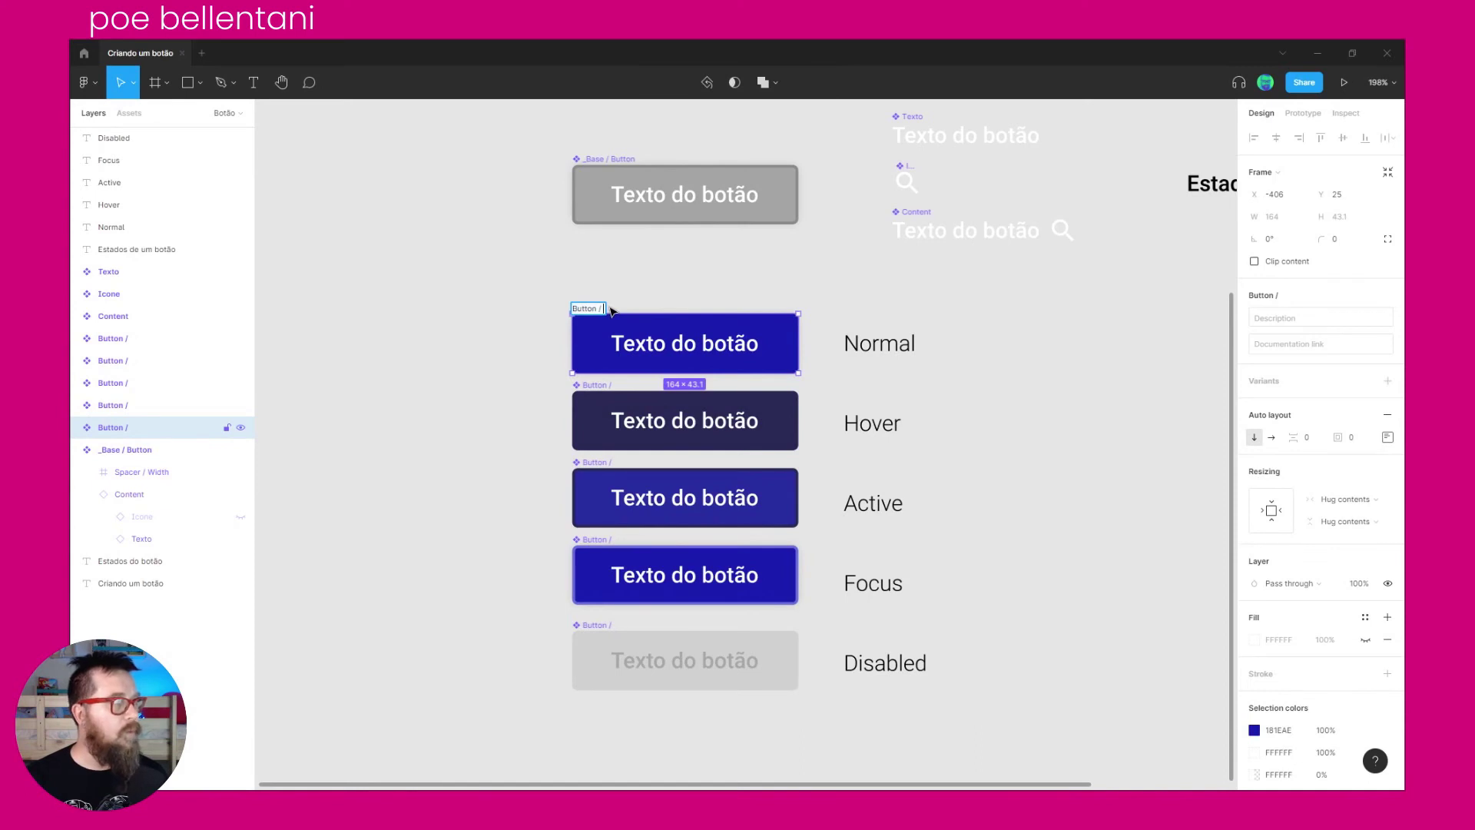
{"action": "type", "text": "Normal"}
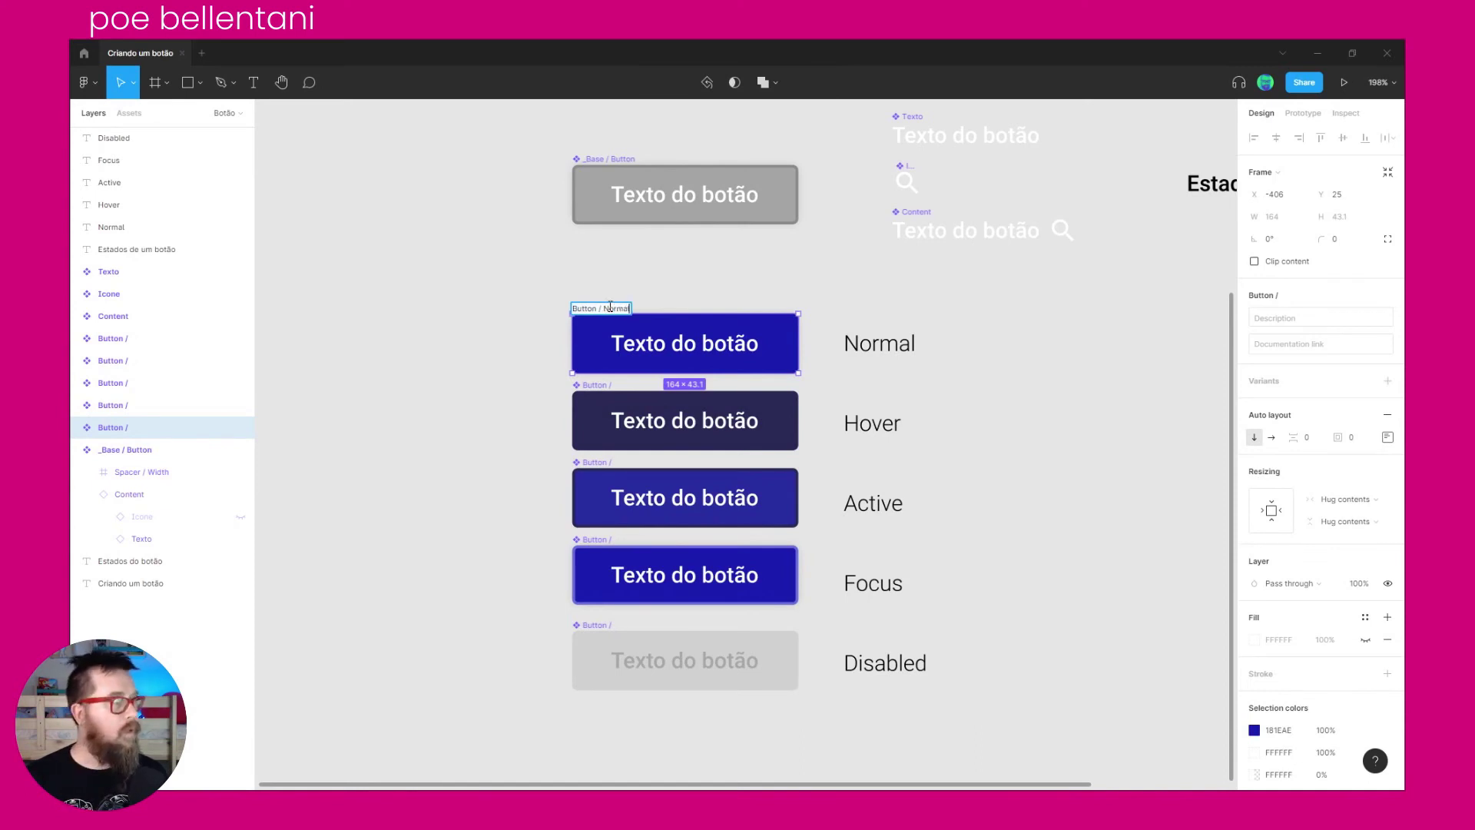
{"action": "left_click", "coordinate": [609, 385]}
{"action": "double_click", "coordinate": [615, 386]}
{"action": "type", "text": "Hover"}
{"action": "key", "text": "Return"}
{"action": "left_click", "coordinate": [615, 463]}
{"action": "double_click", "coordinate": [605, 461]}
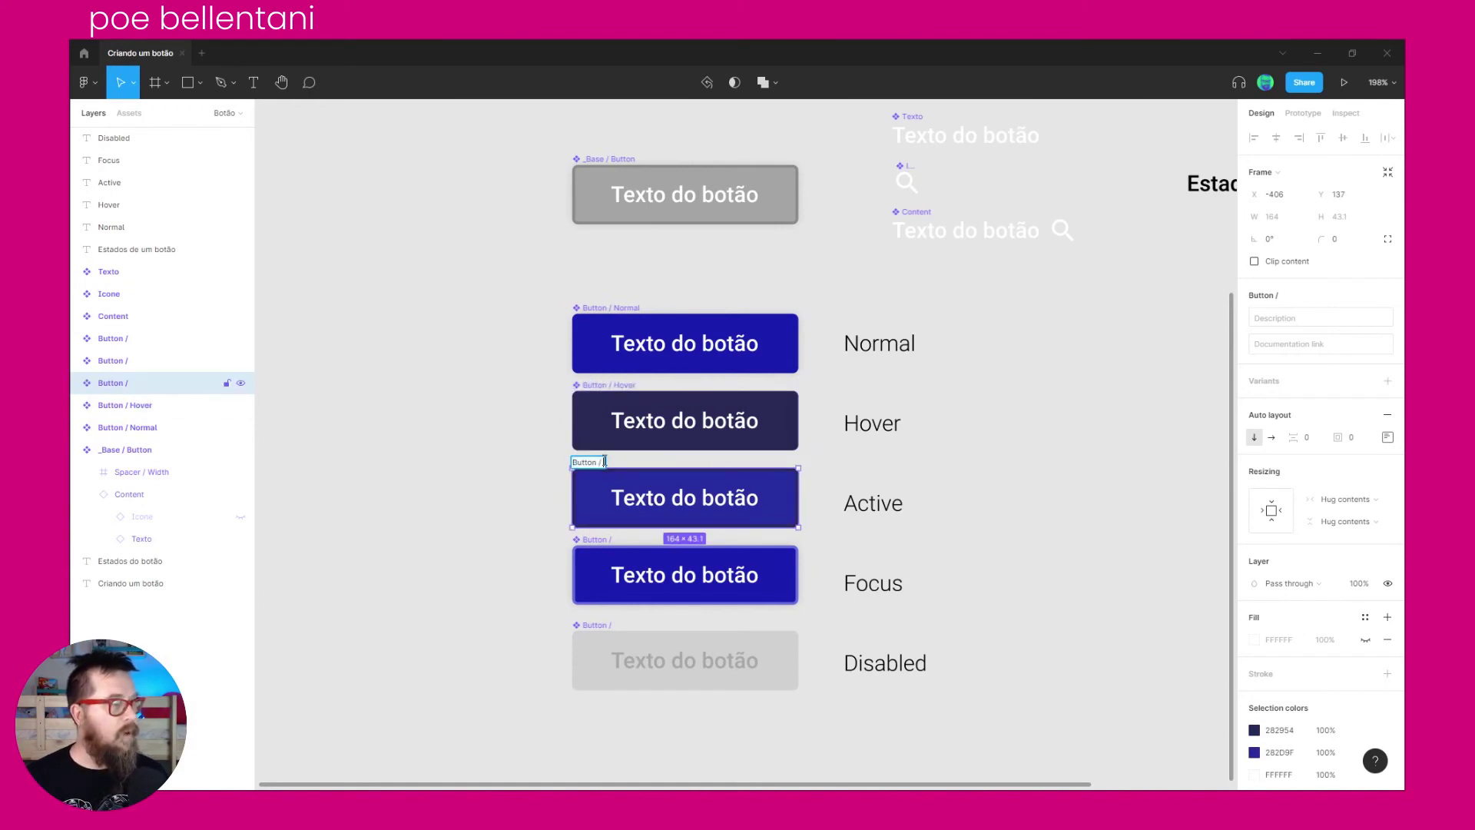
{"action": "type", "text": "Active"}
{"action": "key", "text": "Return"}
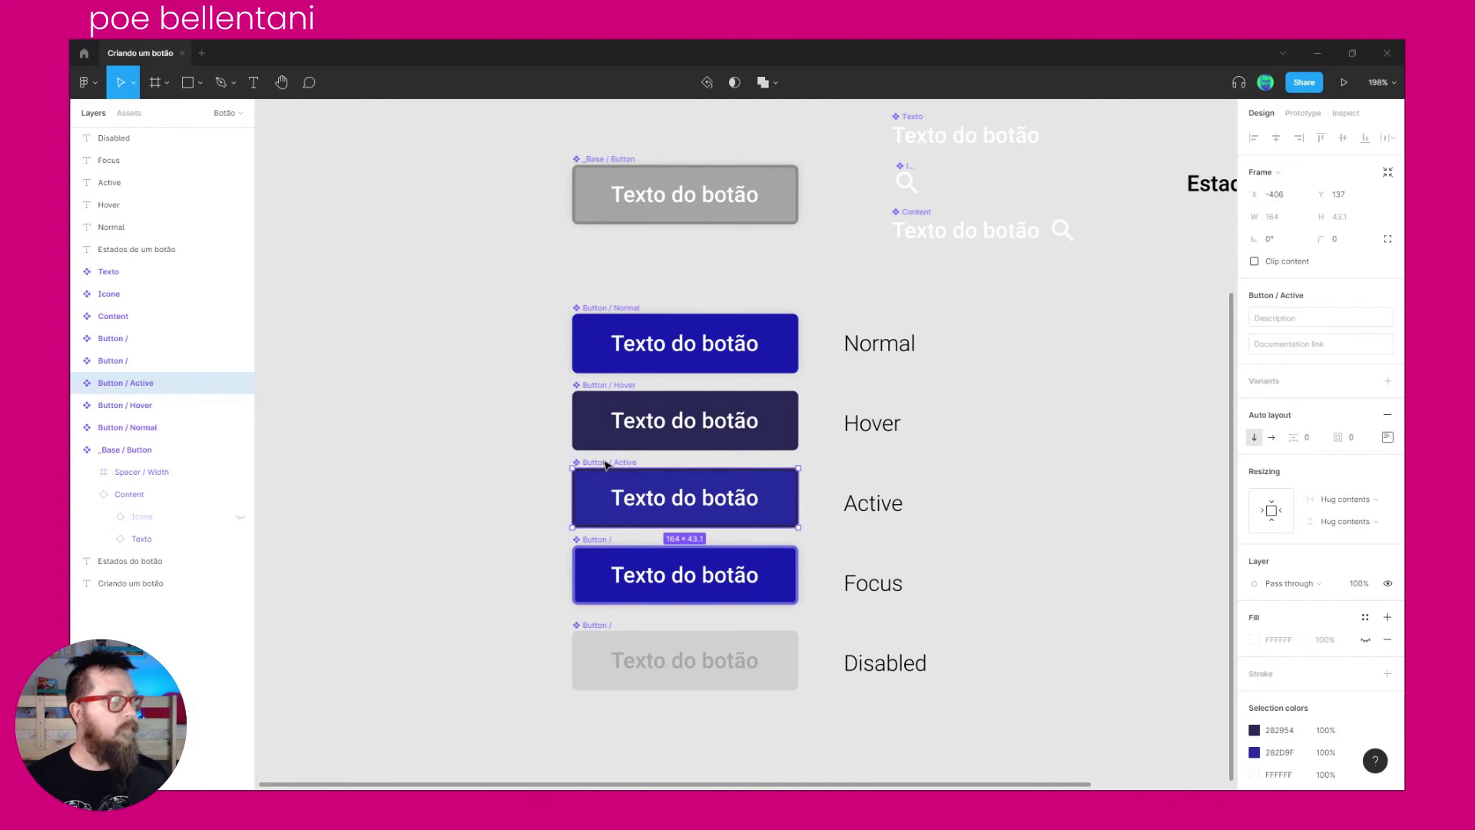
Step: Name the remaining components Button / Focus and Button / Disabled
{"action": "double_click", "coordinate": [596, 540]}
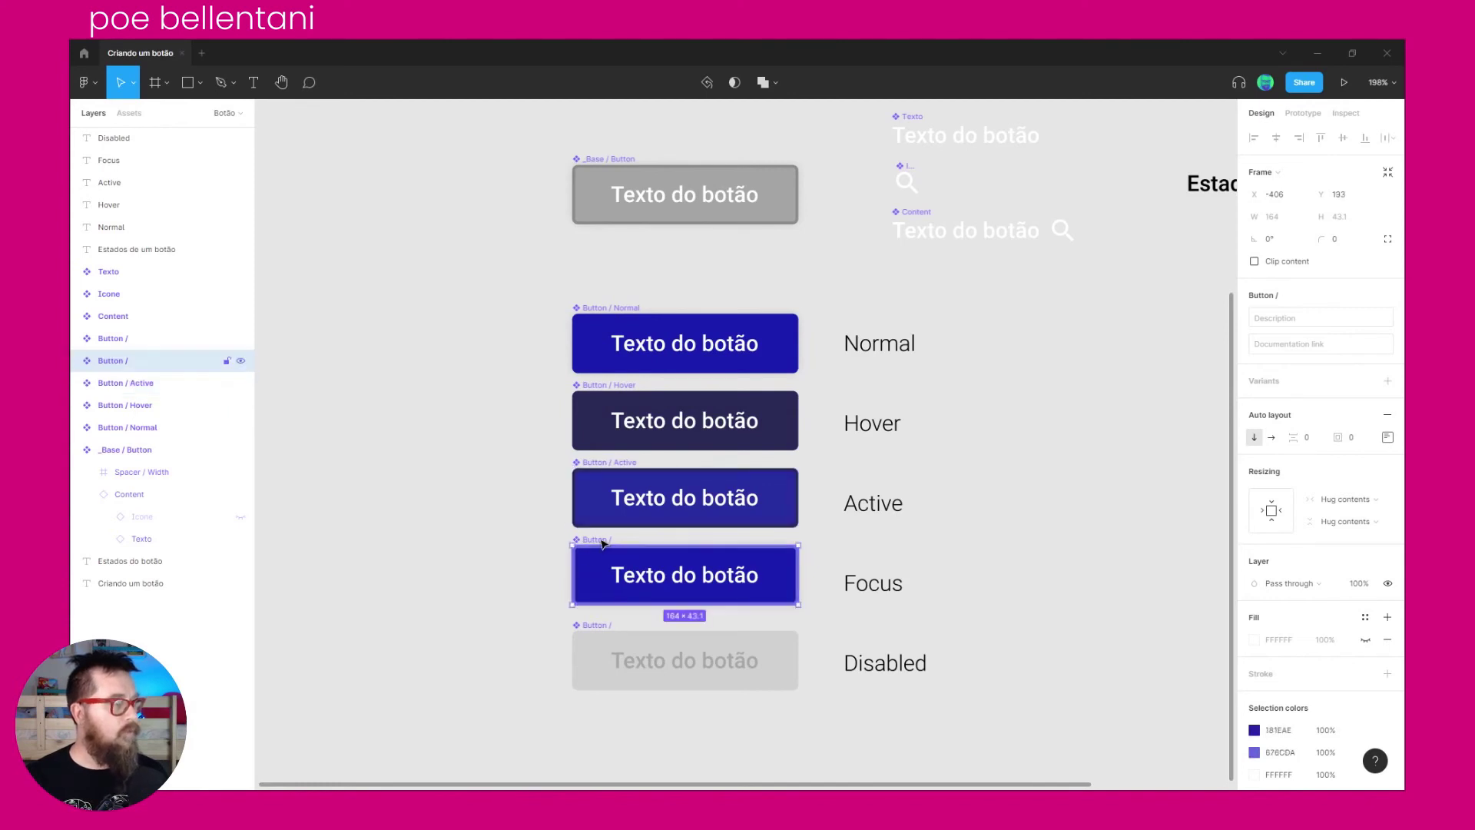
{"action": "key", "text": "End"}
{"action": "type", "text": "Focus"}
{"action": "key", "text": "Return"}
{"action": "left_click", "coordinate": [601, 625]}
{"action": "double_click", "coordinate": [601, 625]}
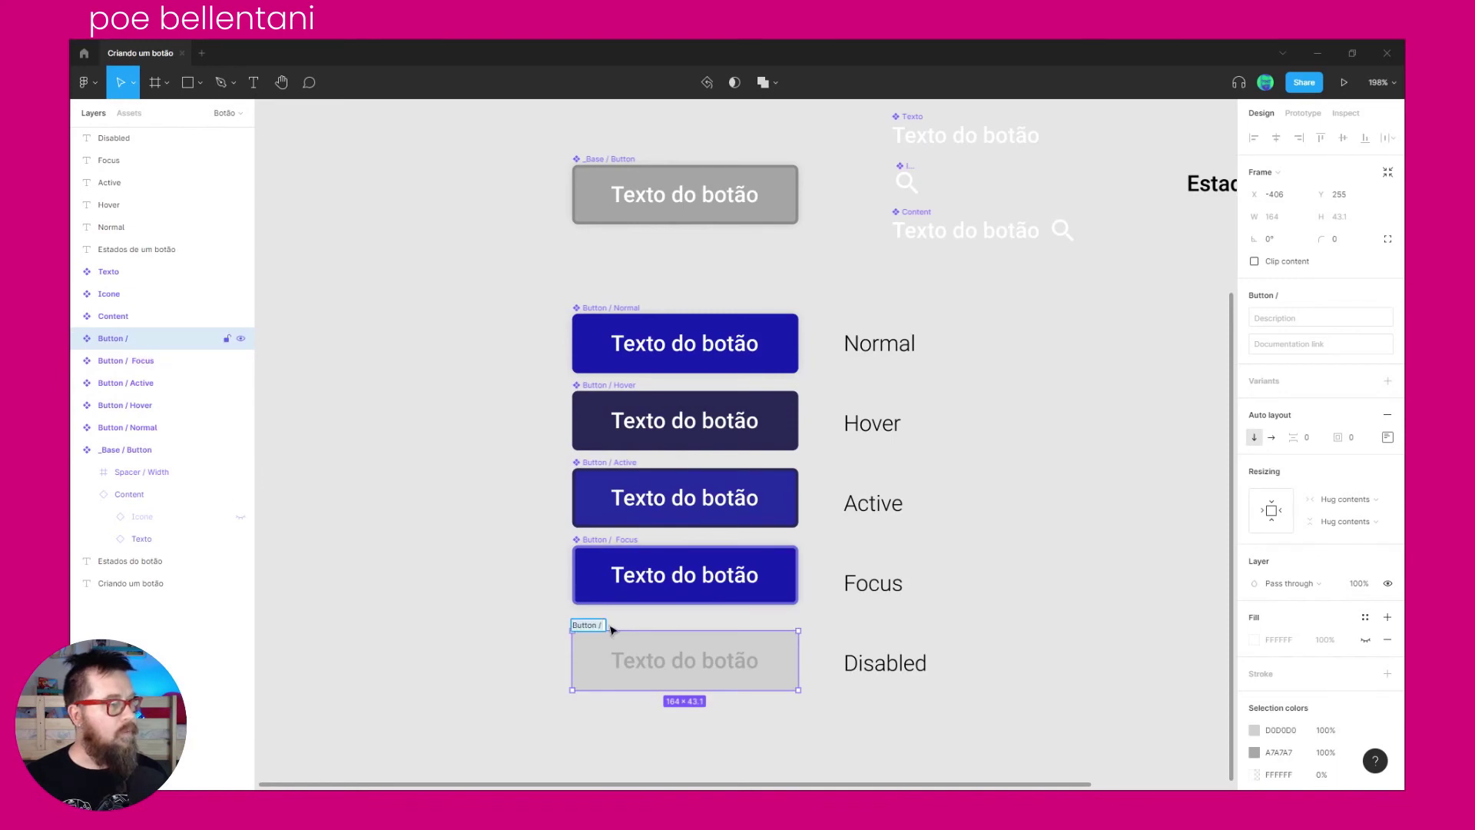
{"action": "key", "text": "End"}
{"action": "type", "text": "Disabled"}
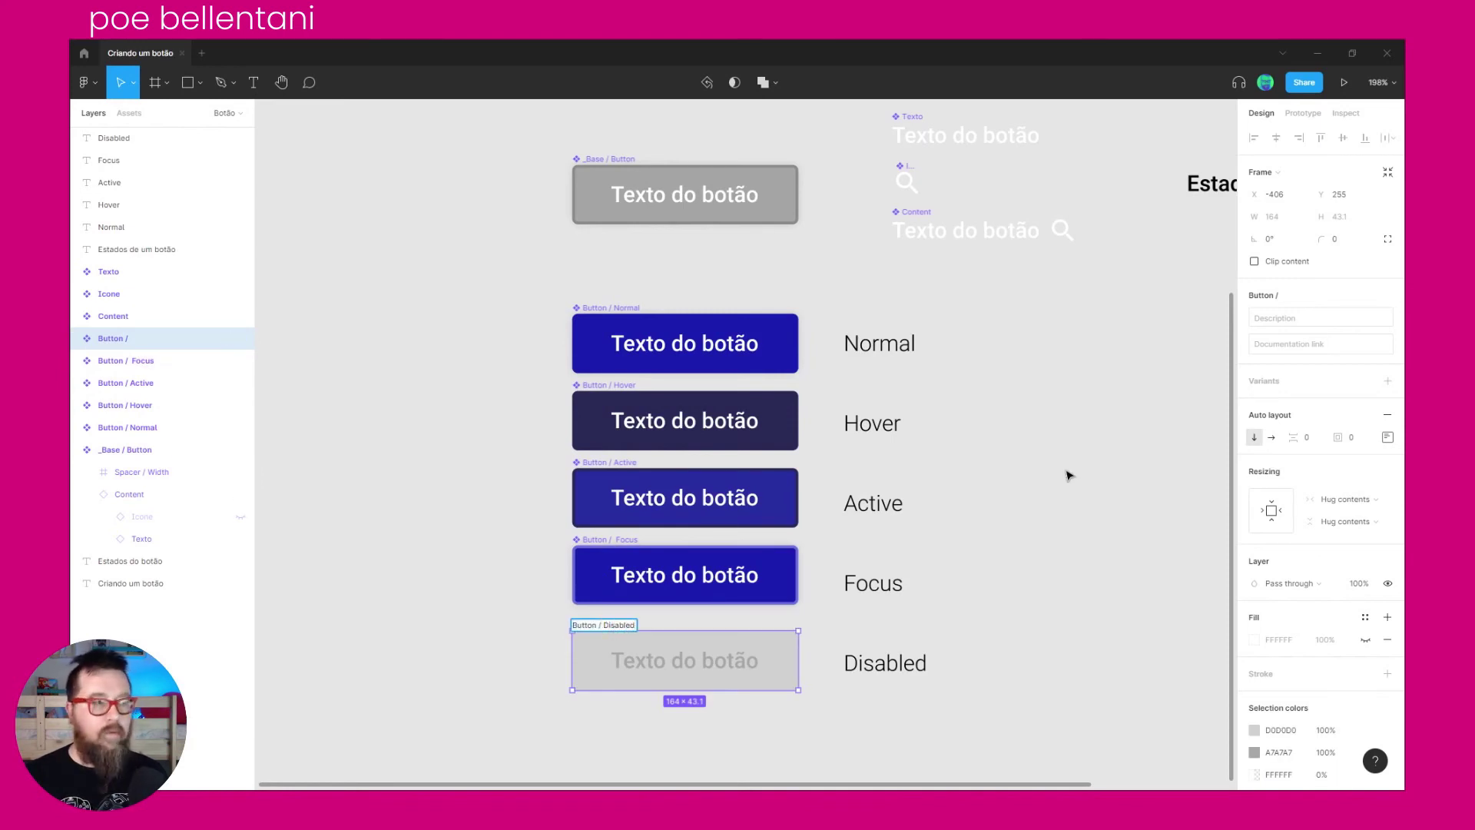
{"action": "key", "text": "Return"}
{"action": "left_click", "coordinate": [661, 316]}
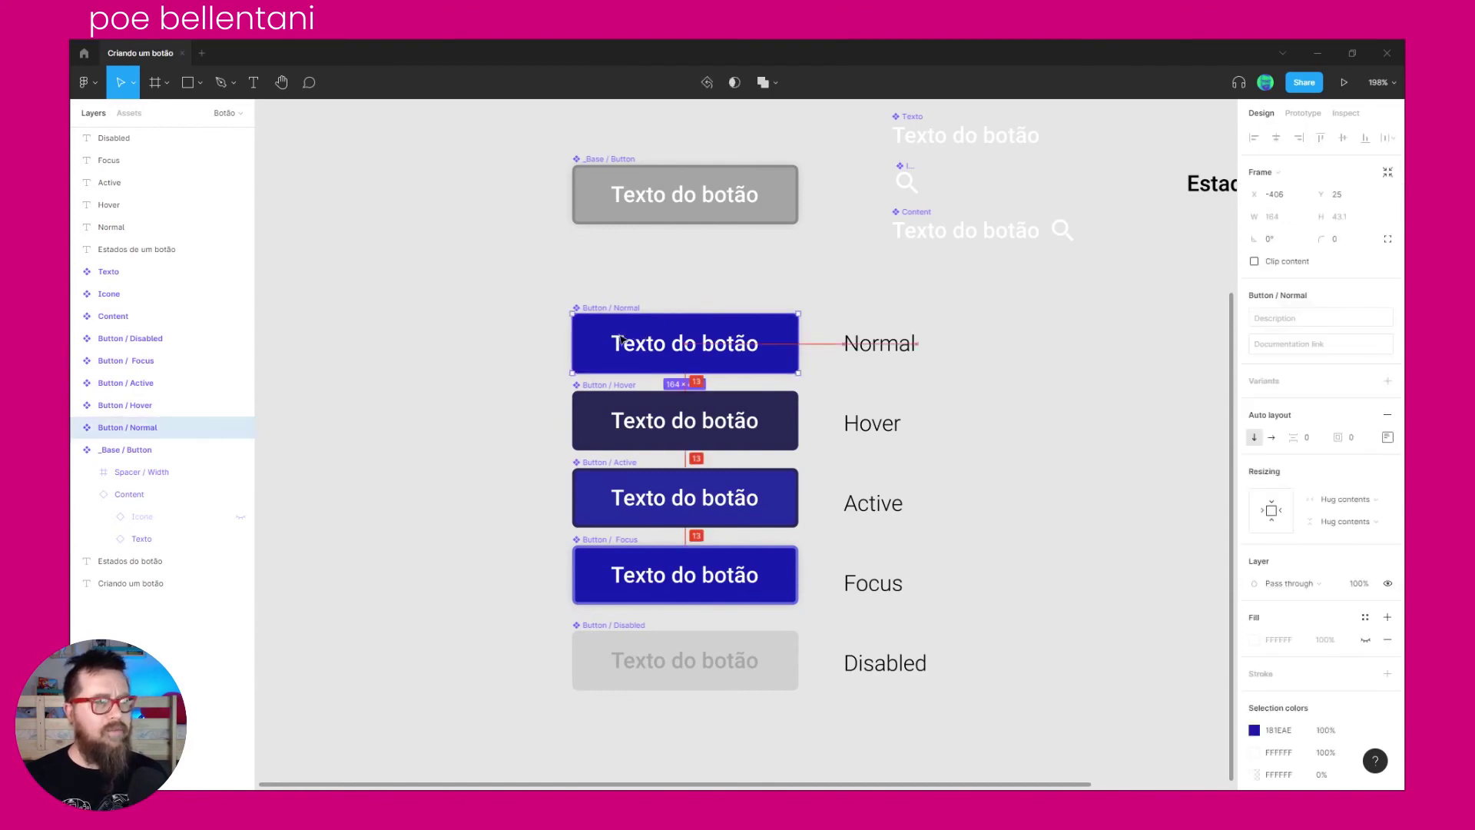
Step: Place a copy of the Normal button to the right and relabel it 'OK'
{"action": "left_click_drag", "start_coordinate": [619, 339], "coordinate": [1065, 339]}
{"action": "left_click_drag", "start_coordinate": [1146, 418], "coordinate": [1058, 422]}
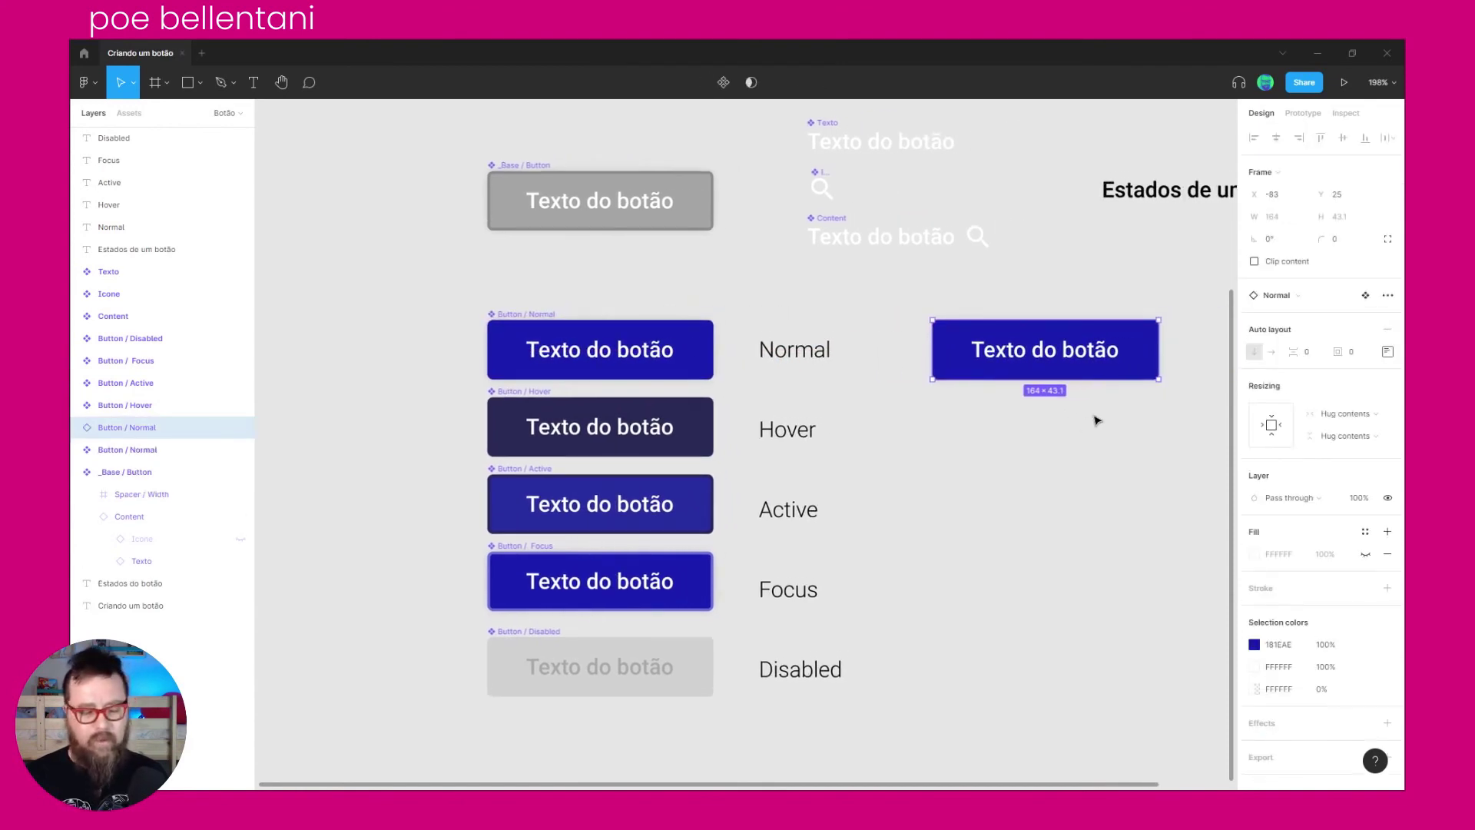
{"action": "key", "text": "f"}
{"action": "key", "text": "Escape"}
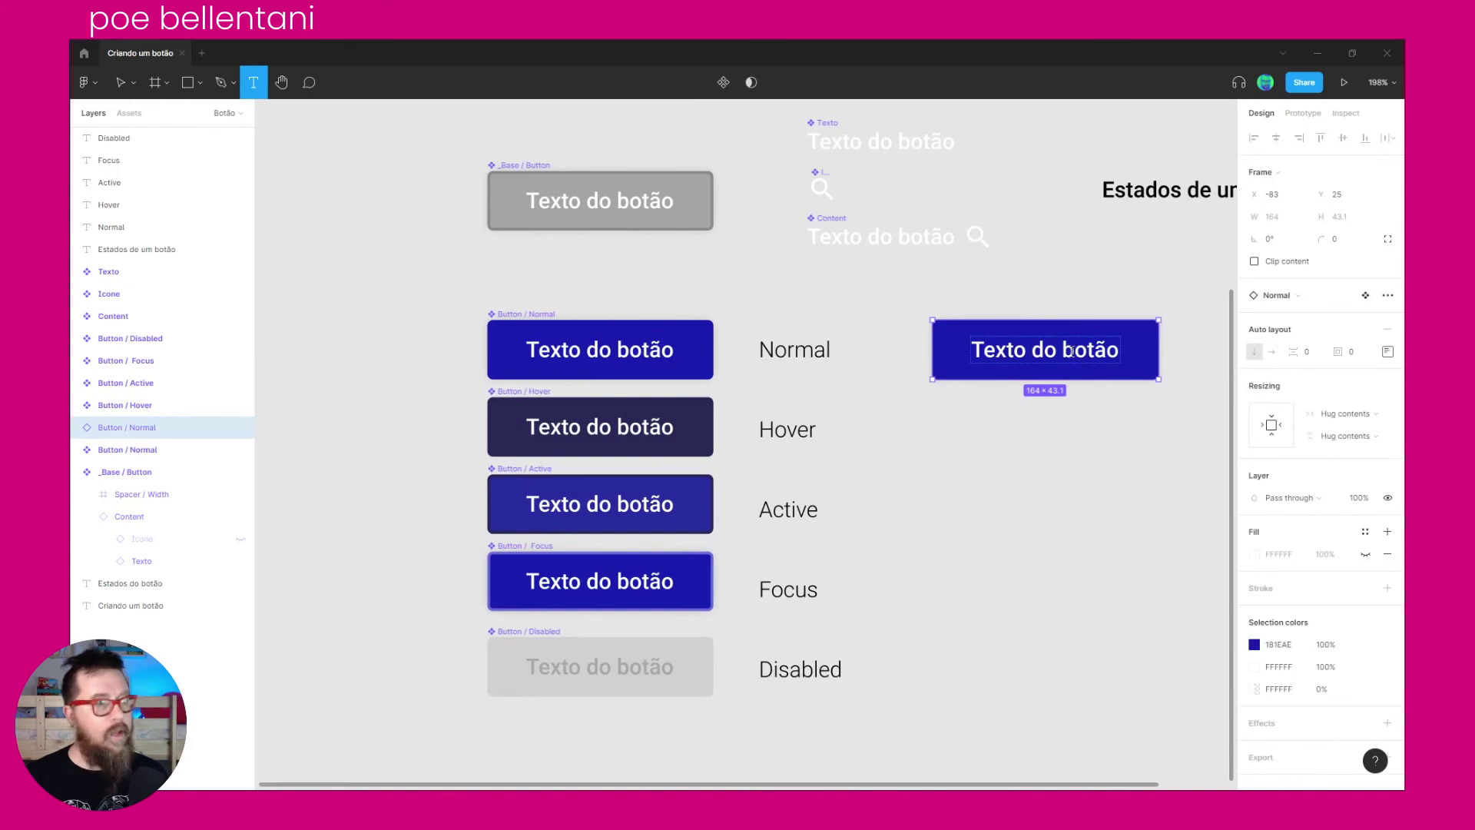
{"action": "double_click", "coordinate": [1051, 346]}
{"action": "key", "text": "ctrl+a"}
{"action": "type", "text": "OK"}
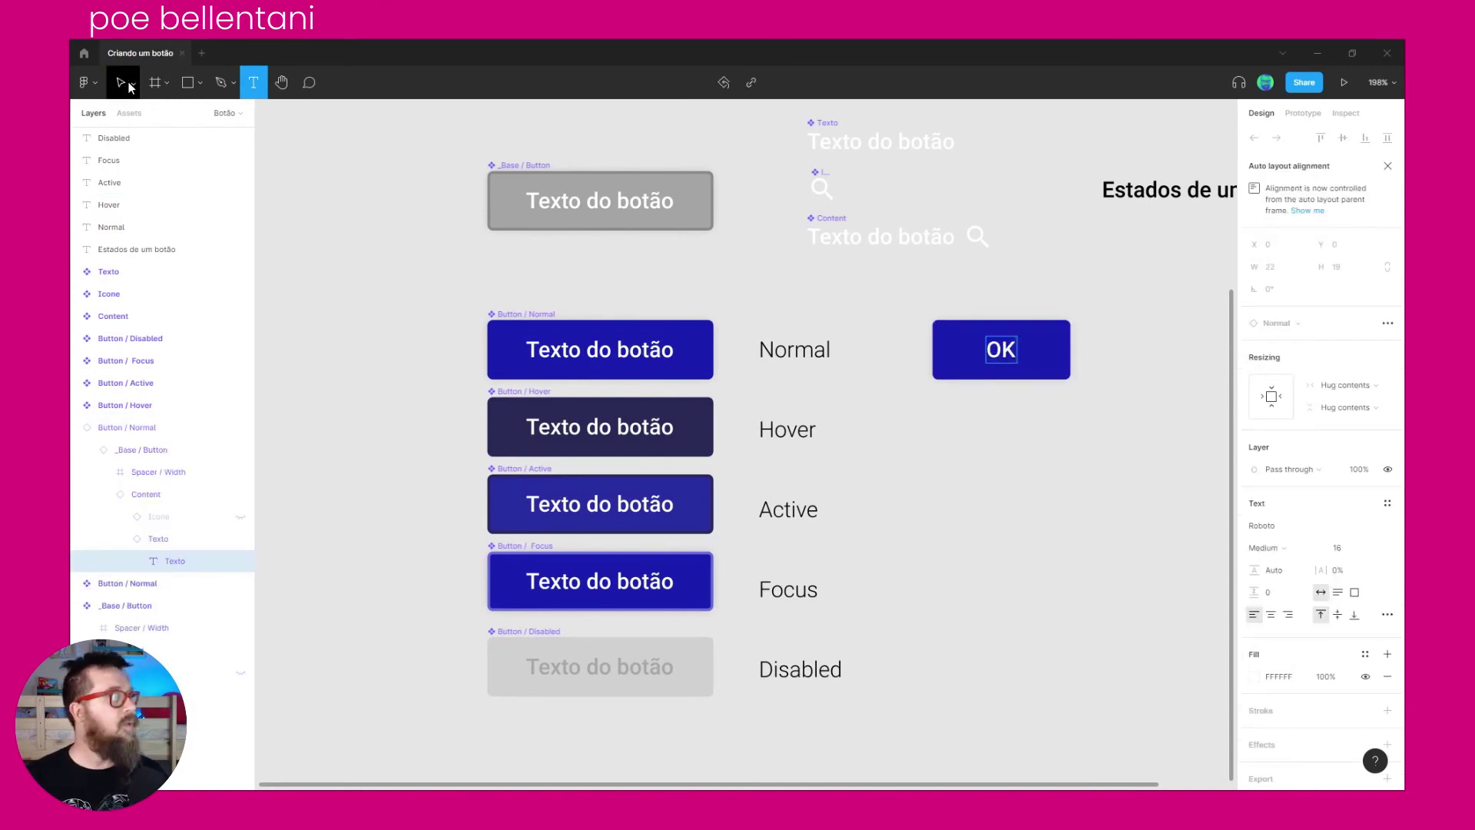
{"action": "left_click", "coordinate": [123, 82]}
{"action": "left_click", "coordinate": [108, 117]}
{"action": "left_click", "coordinate": [1042, 379]}
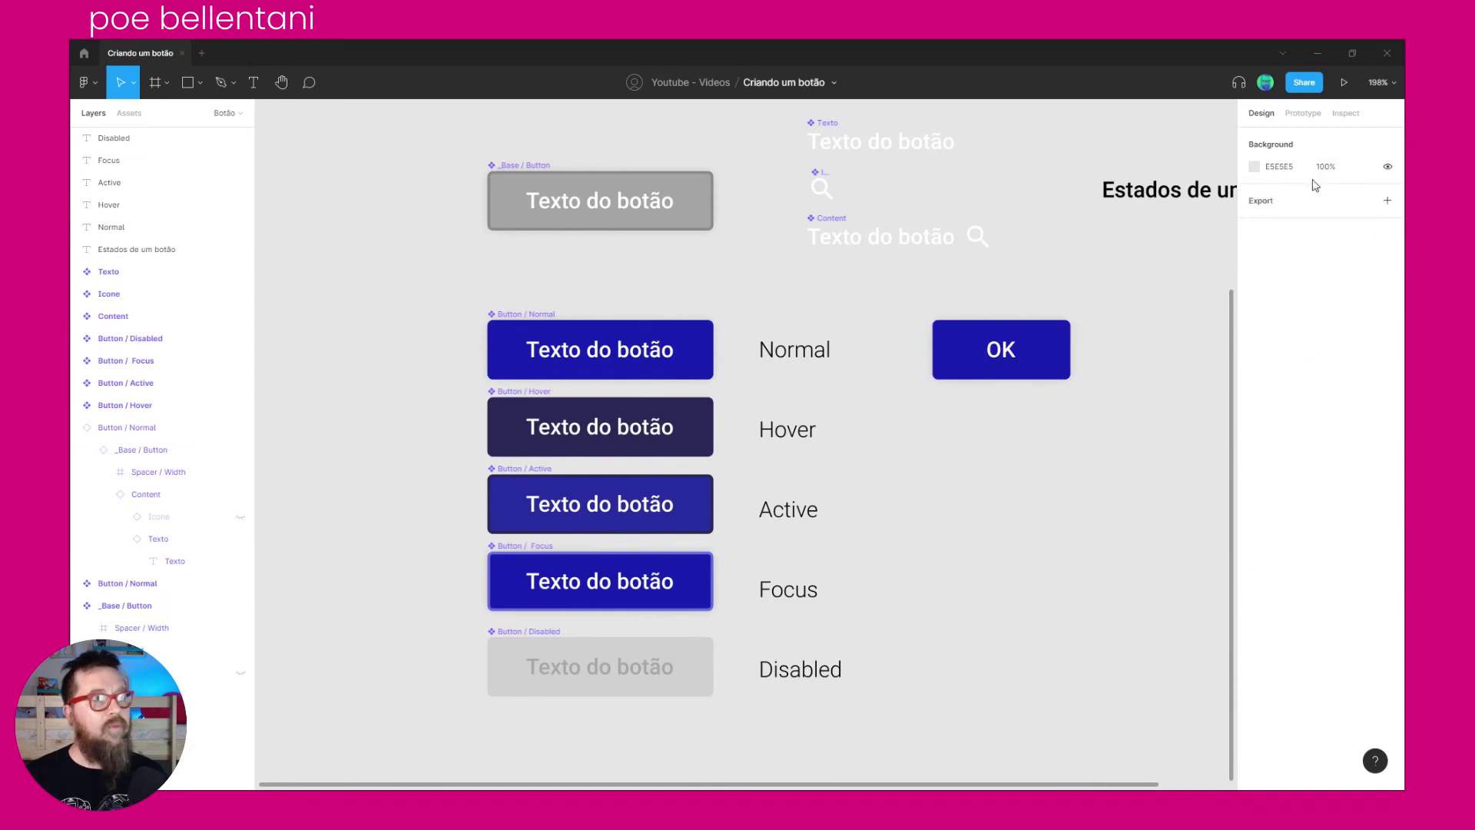
Step: Swap the OK instance to Hover, back to Normal, then to Disabled
{"action": "left_click", "coordinate": [1039, 352]}
{"action": "left_click", "coordinate": [1298, 298]}
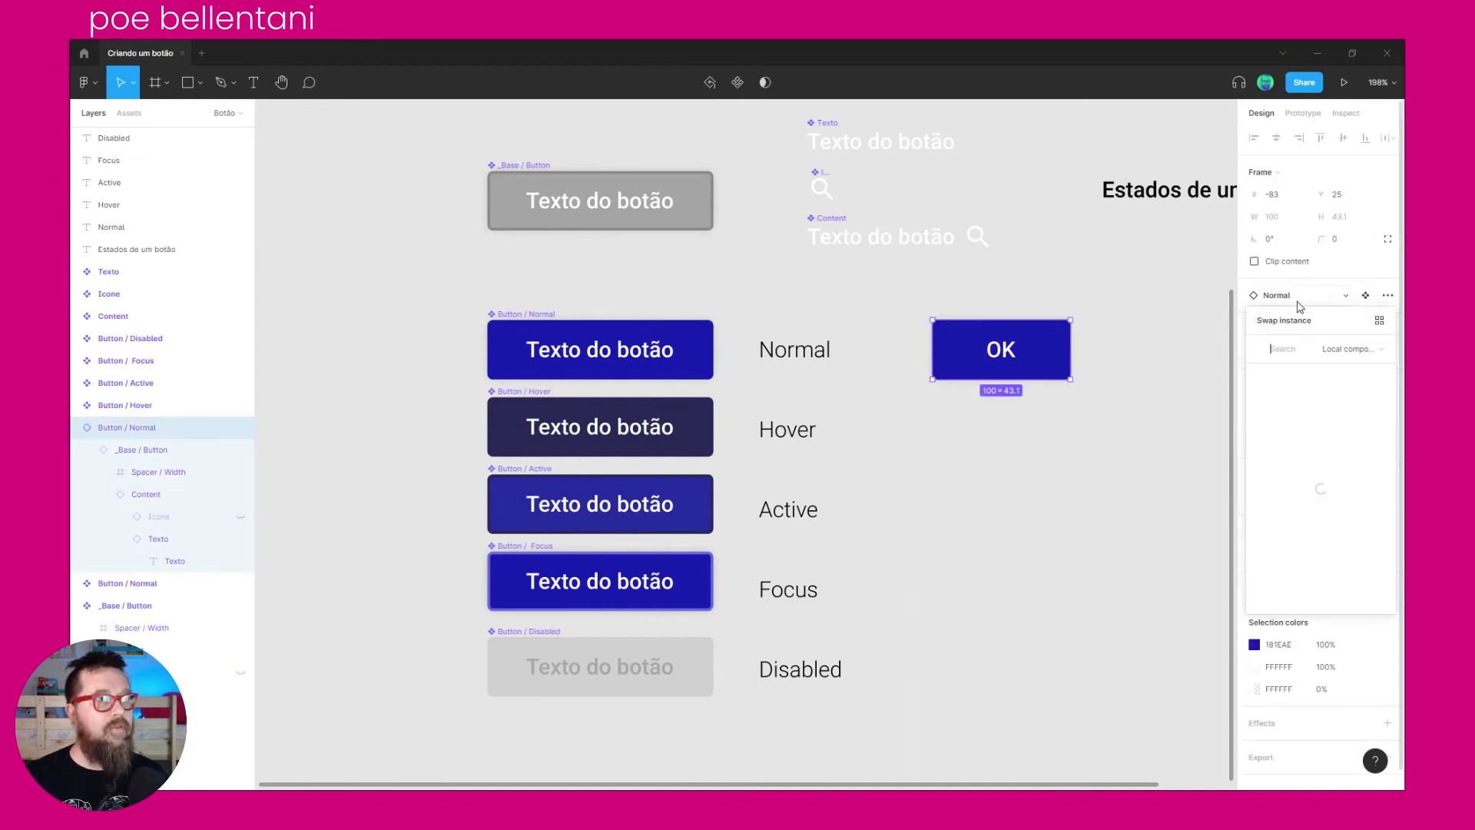
{"action": "left_click", "coordinate": [1299, 357]}
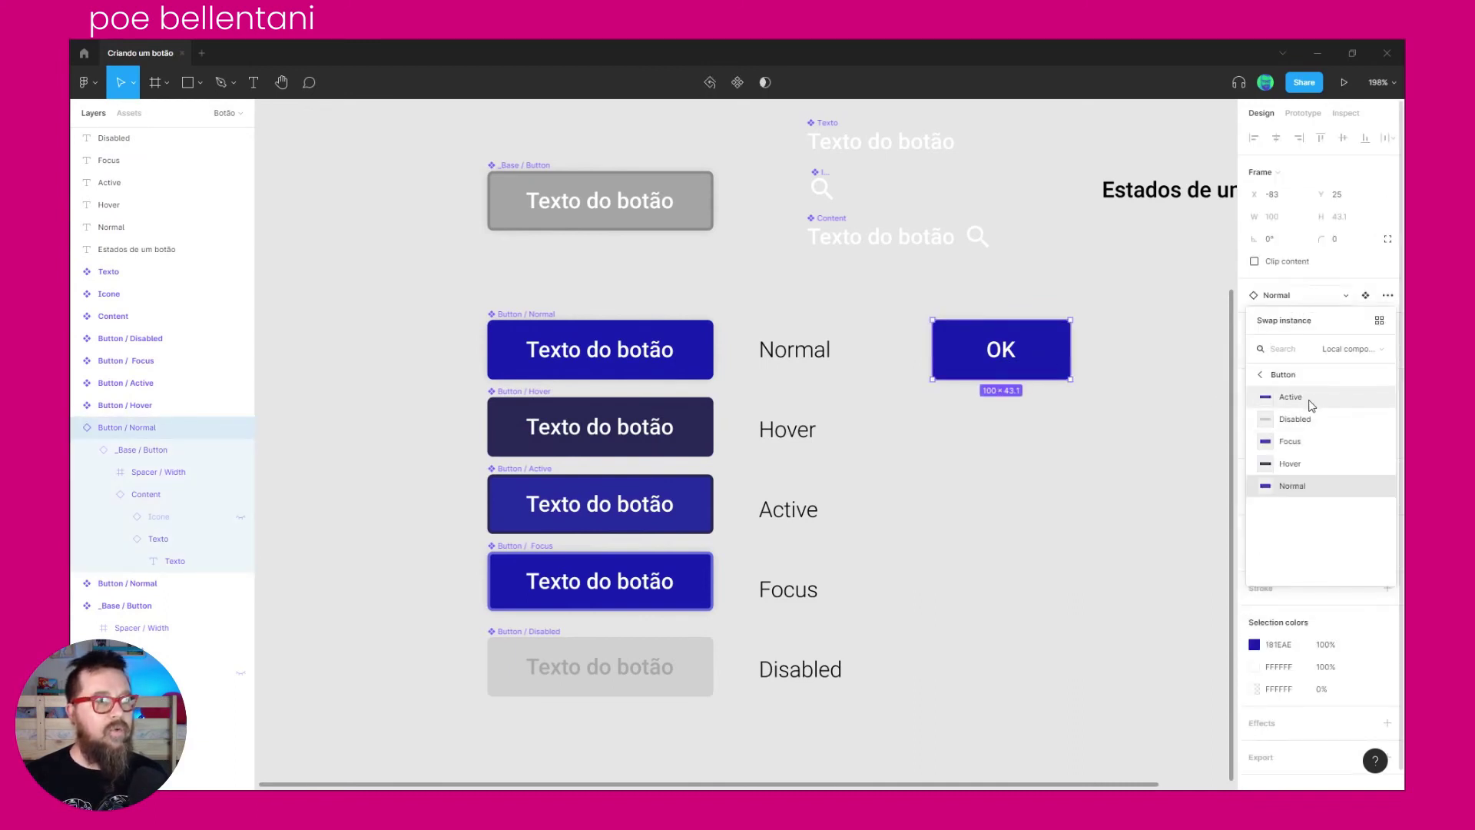
{"action": "left_click", "coordinate": [1299, 464]}
{"action": "left_click", "coordinate": [1060, 394]}
{"action": "left_click", "coordinate": [999, 361]}
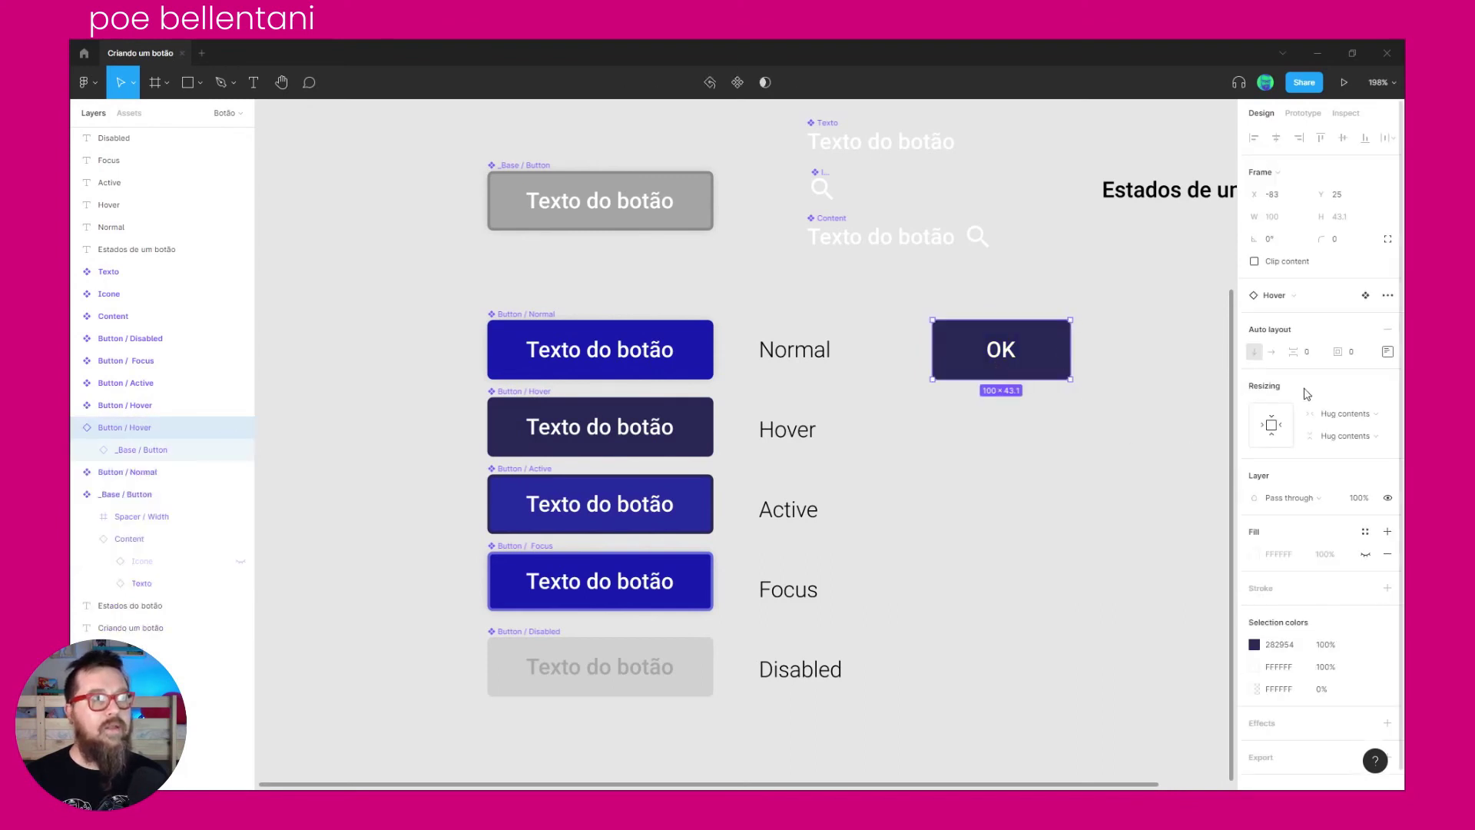
{"action": "left_click", "coordinate": [1273, 296]}
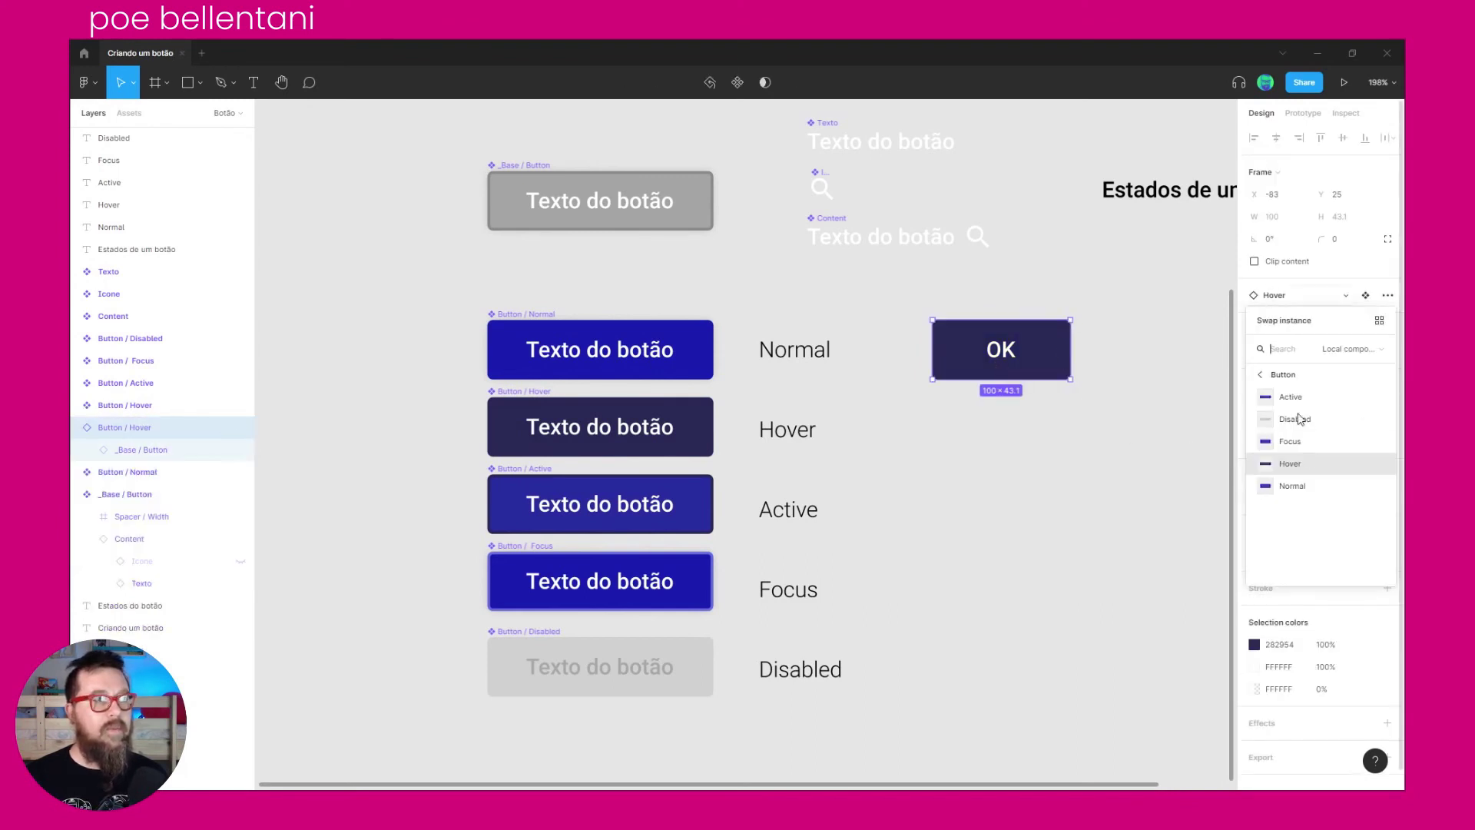
{"action": "left_click", "coordinate": [1293, 486]}
{"action": "left_click", "coordinate": [1278, 298]}
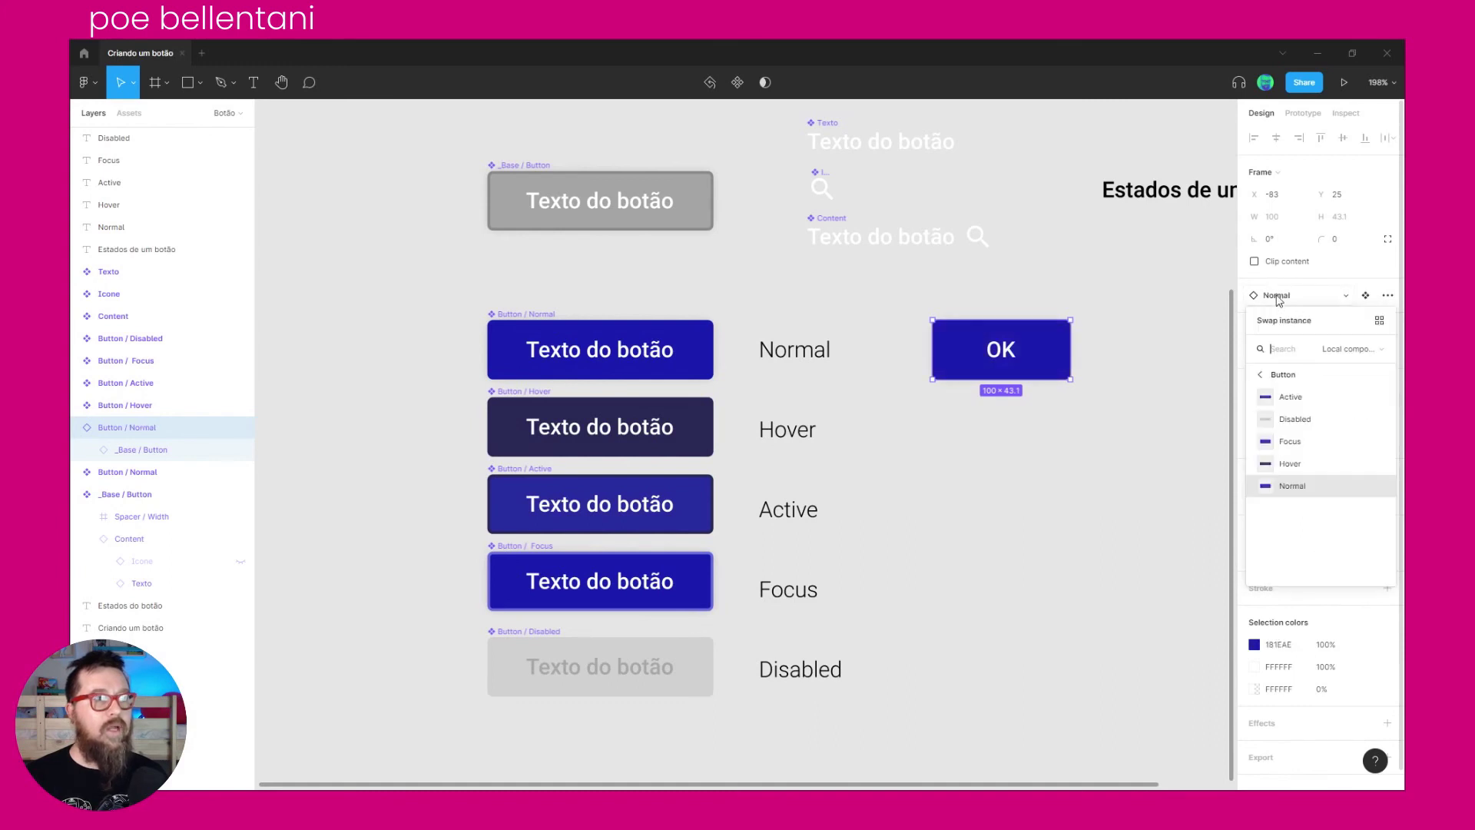
{"action": "left_click", "coordinate": [1295, 419]}
{"action": "left_click", "coordinate": [1112, 328]}
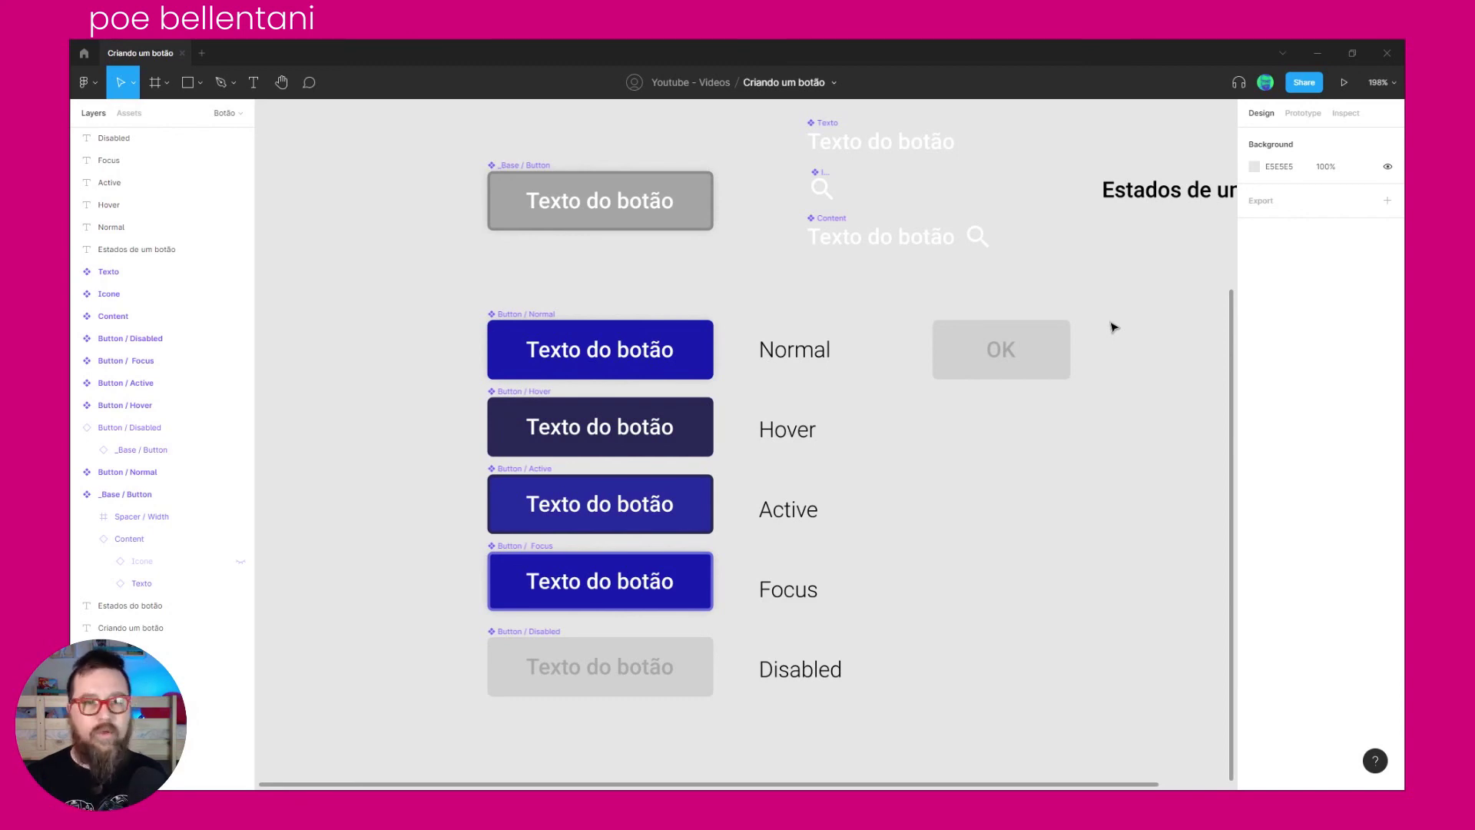
{"action": "left_click", "coordinate": [1043, 338]}
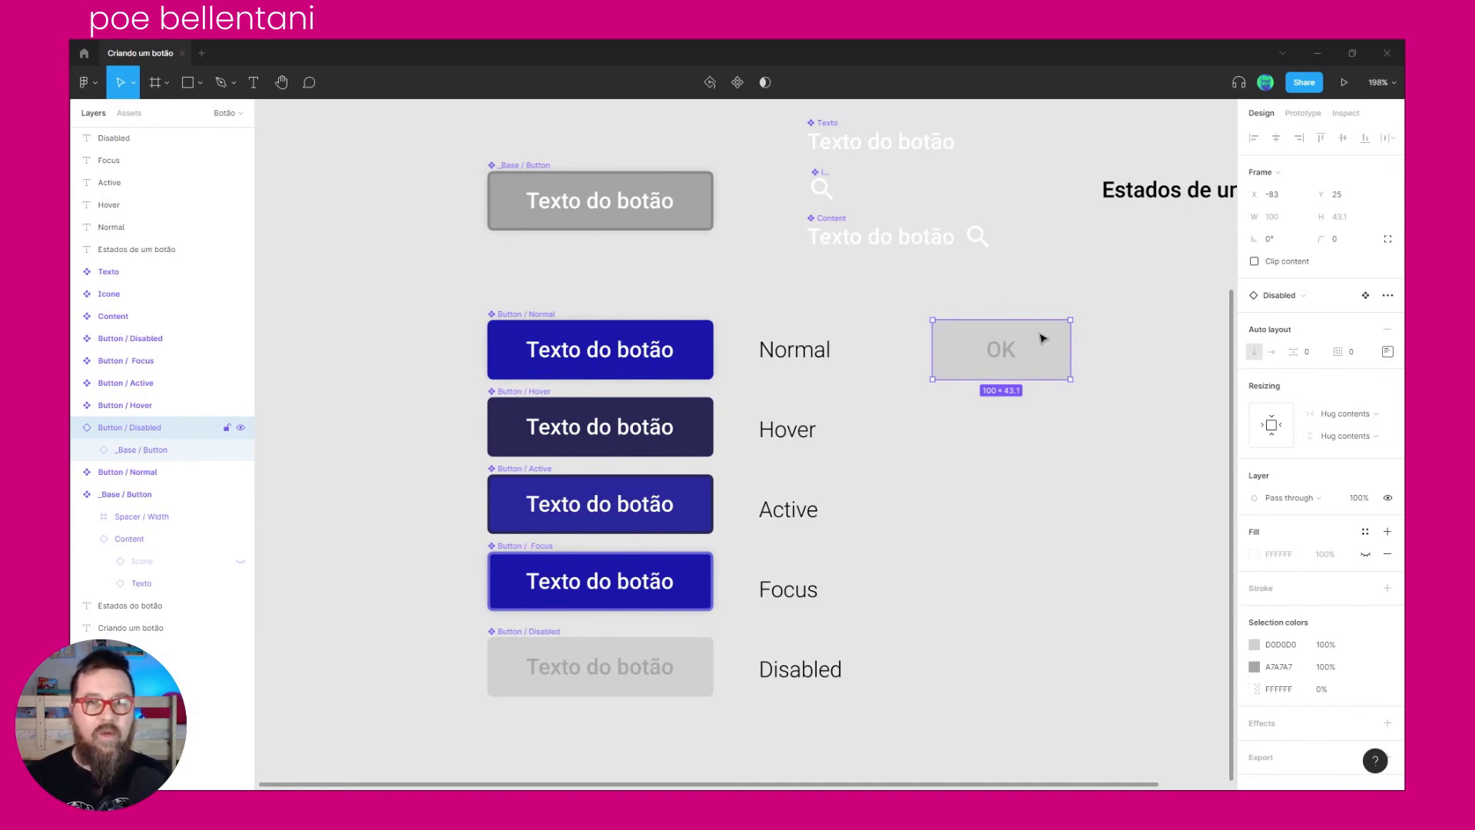
{"action": "left_click", "coordinate": [572, 329]}
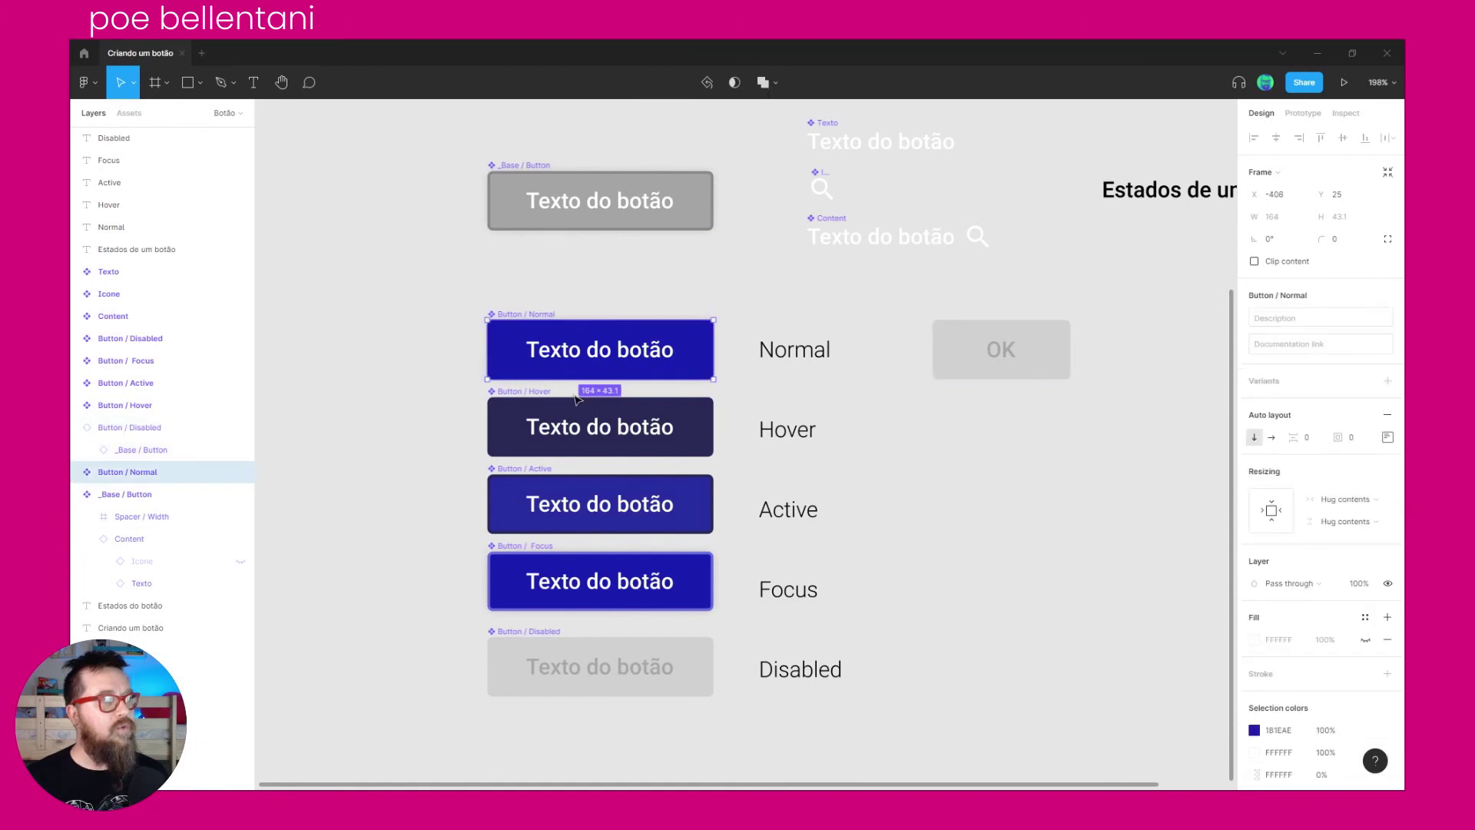
{"action": "left_click", "coordinate": [600, 581]}
{"action": "left_click", "coordinate": [1060, 568]}
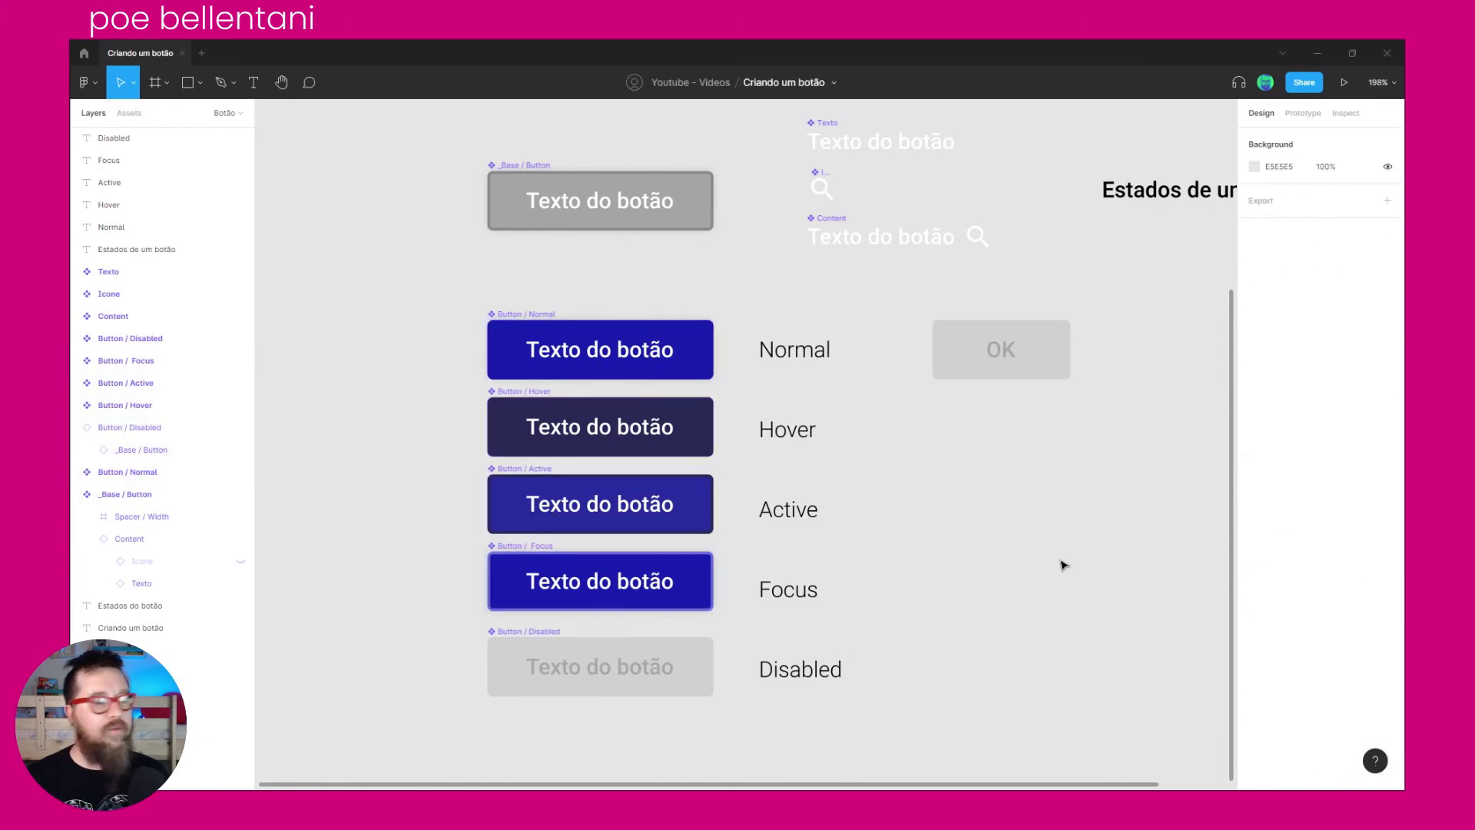